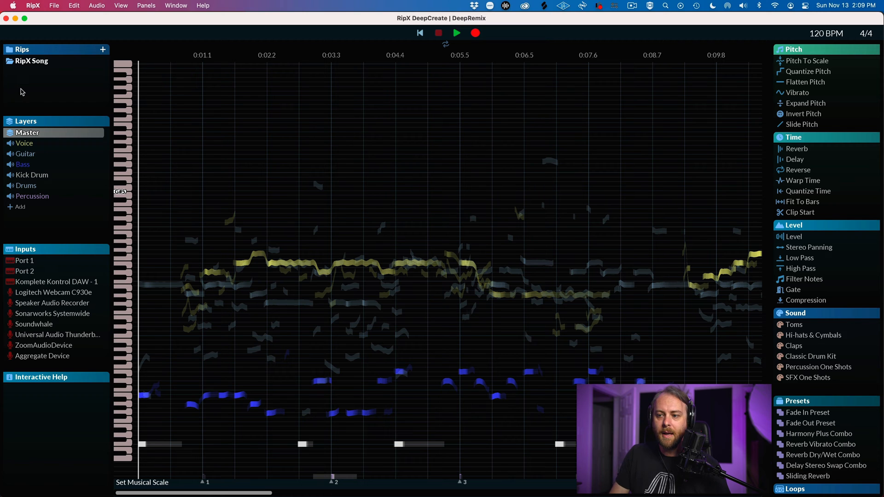
Select the separated layers one after another, from Voice to Percussion, and finish on the Voice layer.
left_click(26, 144)
left_click(28, 156)
left_click(28, 165)
left_click(29, 177)
left_click(28, 196)
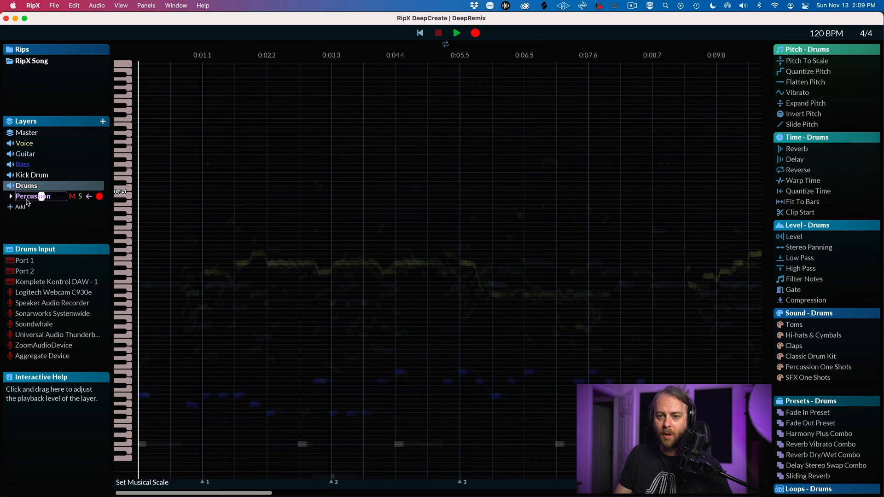
left_click(24, 144)
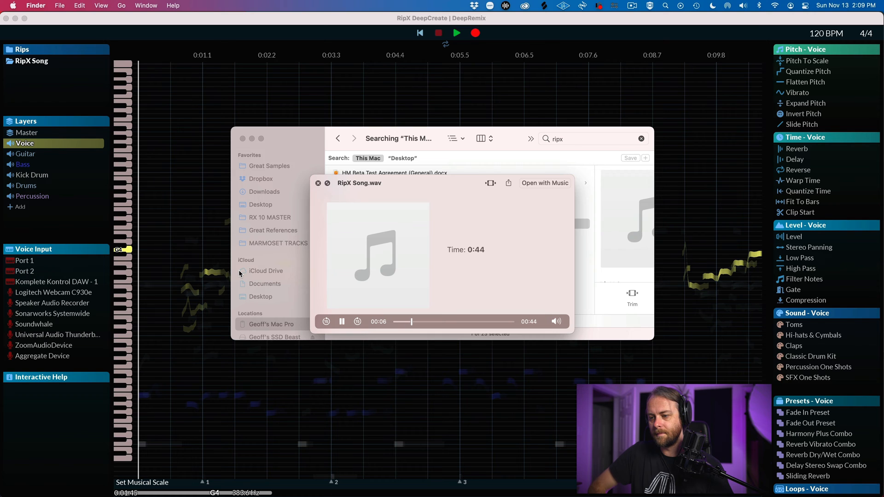
Stop the preview of RipX Song.wav and switch back to RipX.
key("space")
key("super+Tab")
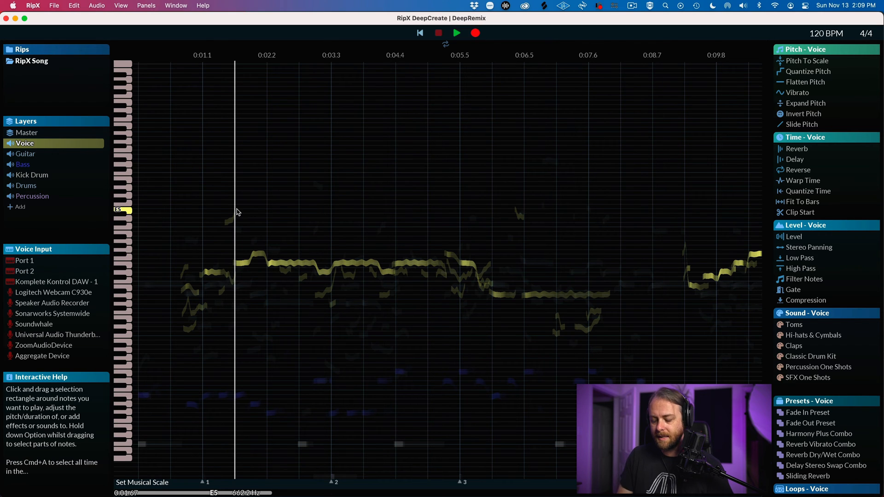
Solo the Voice layer and listen to the isolated vocals.
mouse_move(78, 152)
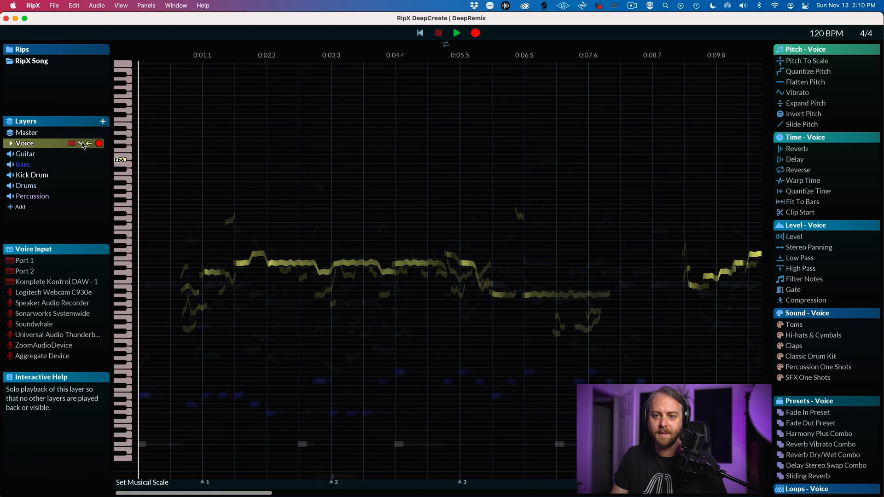
left_click(81, 144)
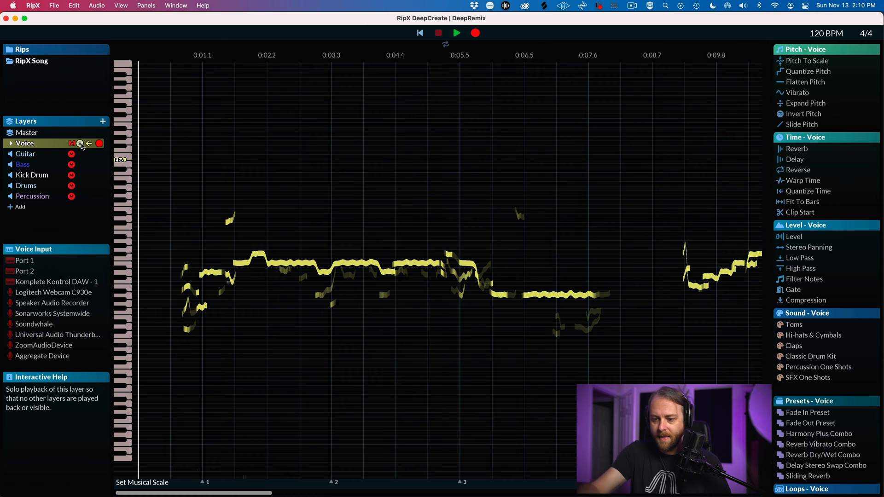
key("space")
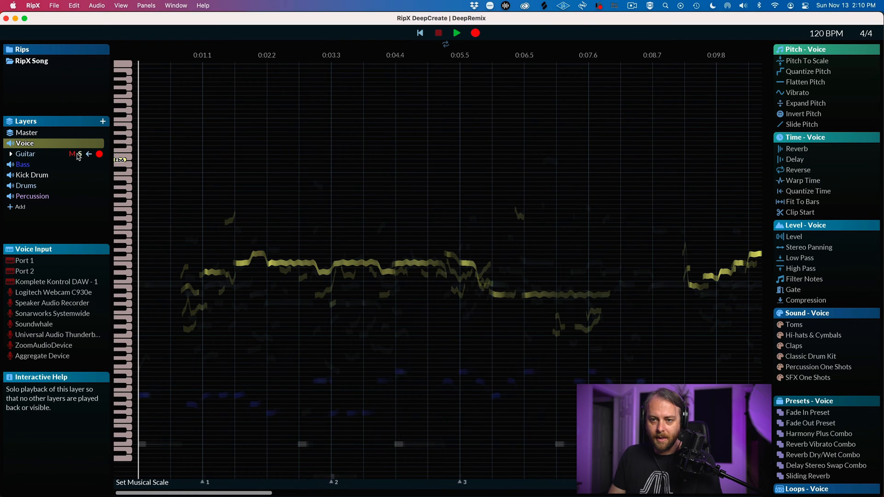
Solo and select the Guitar layer, listen to it in isolation, and stop playback.
left_click(79, 154)
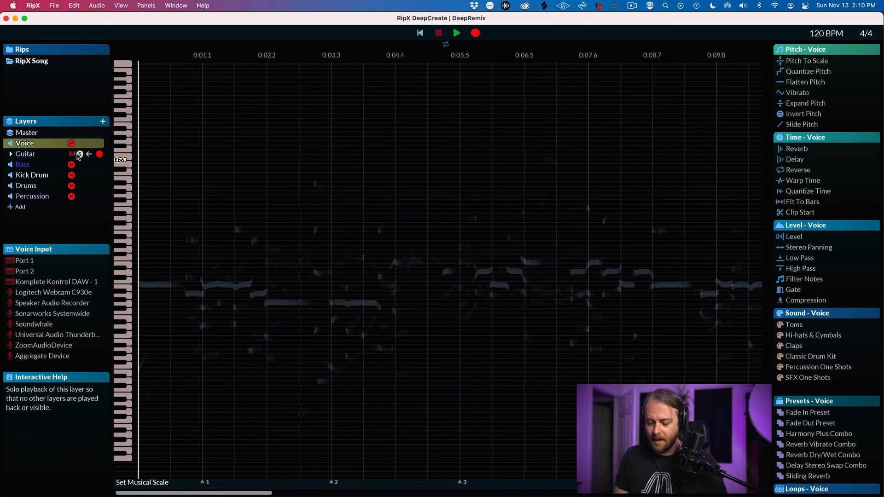
mouse_move(51, 157)
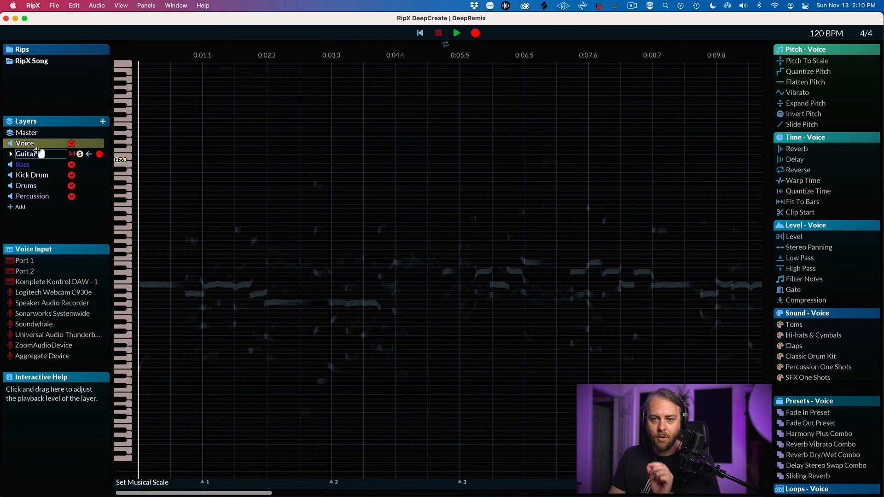
left_click(49, 156)
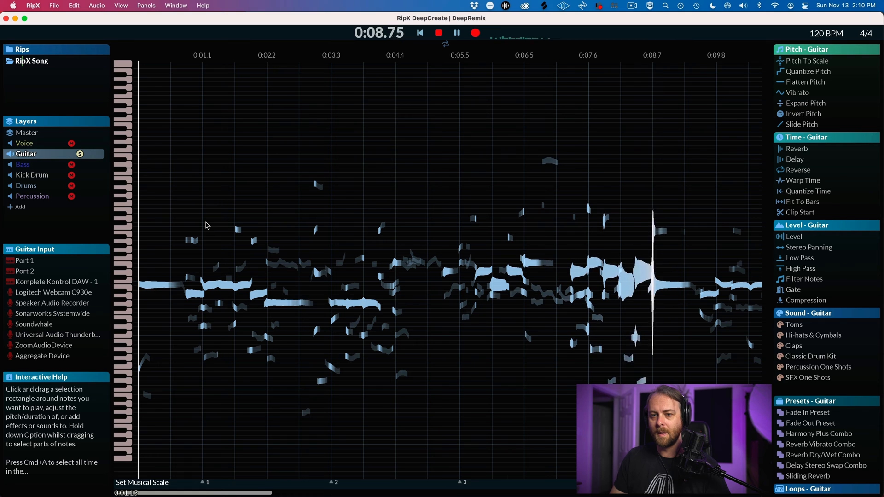
key("space")
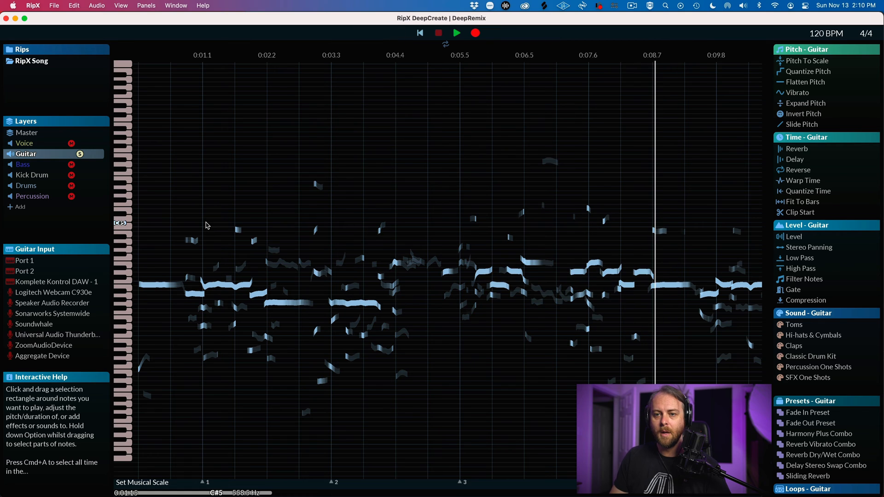
Switch the solo from Guitar to Bass, listen to the Bass layer, stop playback and remove the solo.
left_click(80, 156)
left_click(80, 165)
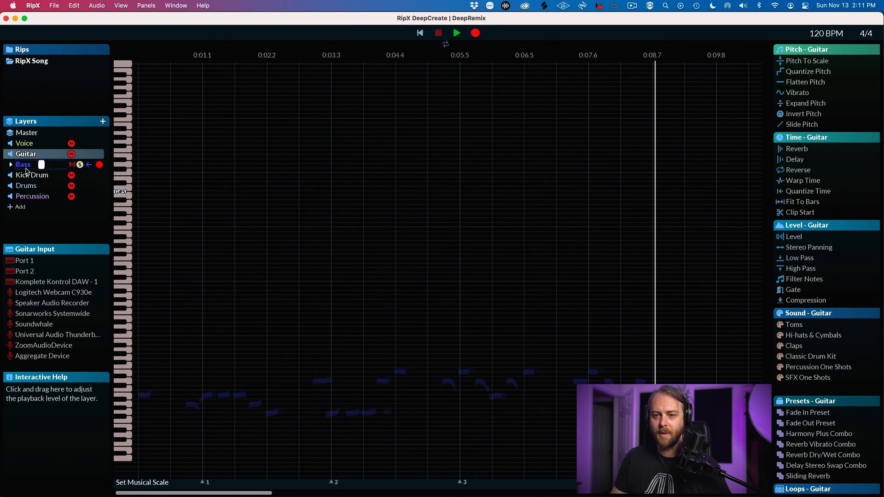
left_click(26, 167)
key("space")
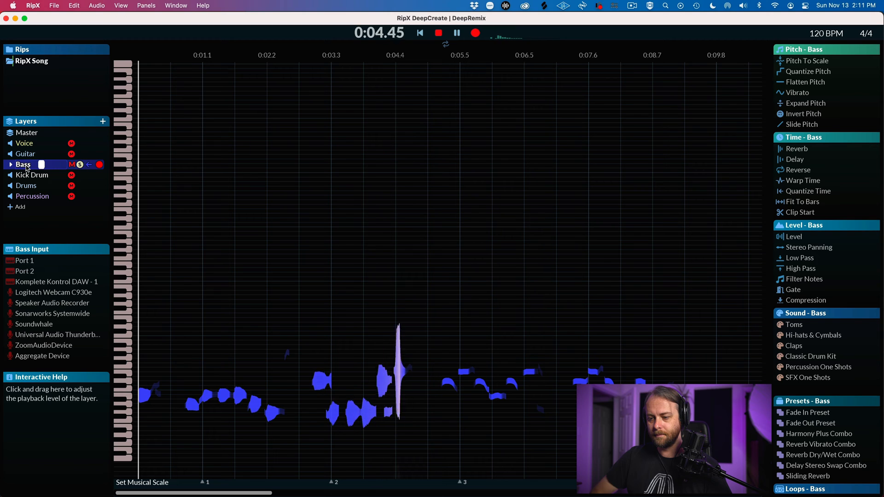
key("space")
left_click(78, 165)
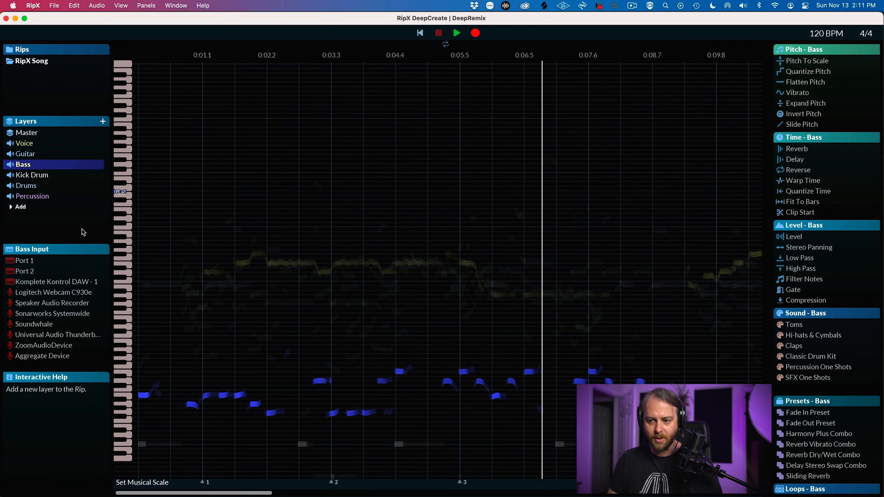
Return the playhead to the start of the song, select the Master layer and stop the practice take.
left_click(234, 285)
key("Home")
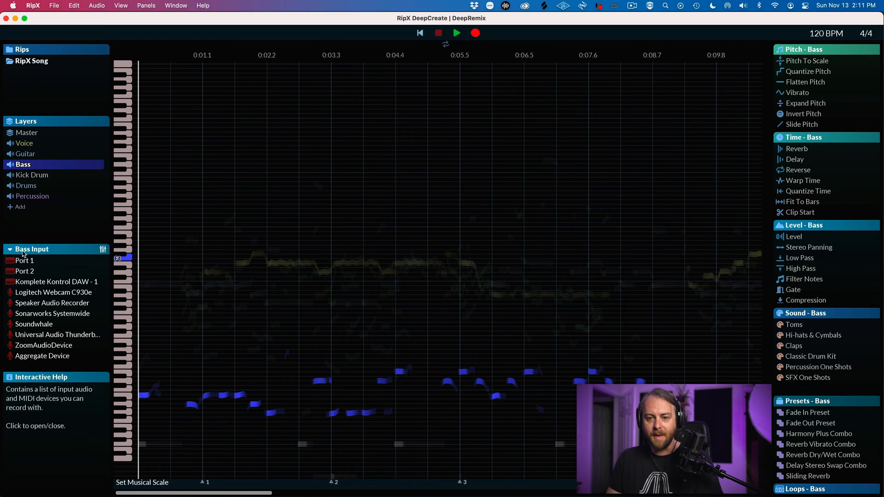
left_click(28, 133)
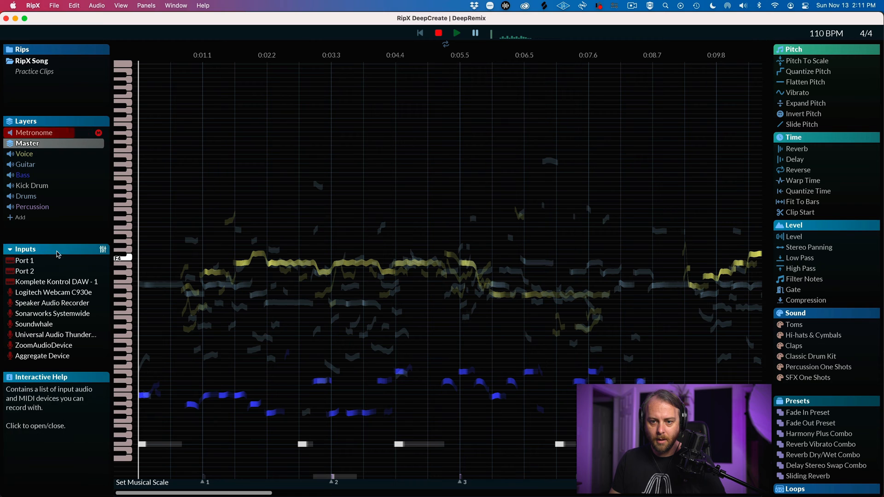
key("space")
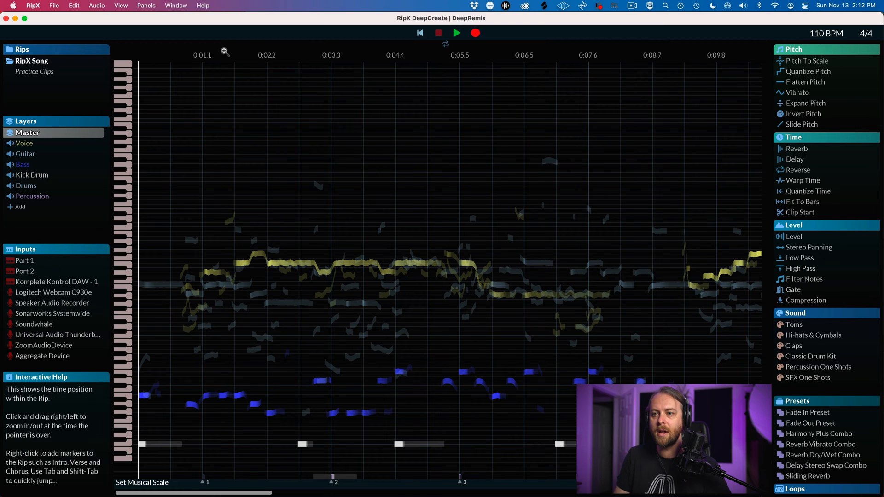
Loop the song from about 0:00.88 to 0:04.56, play the looped section and stop playback.
left_click_drag(190, 44, 408, 44)
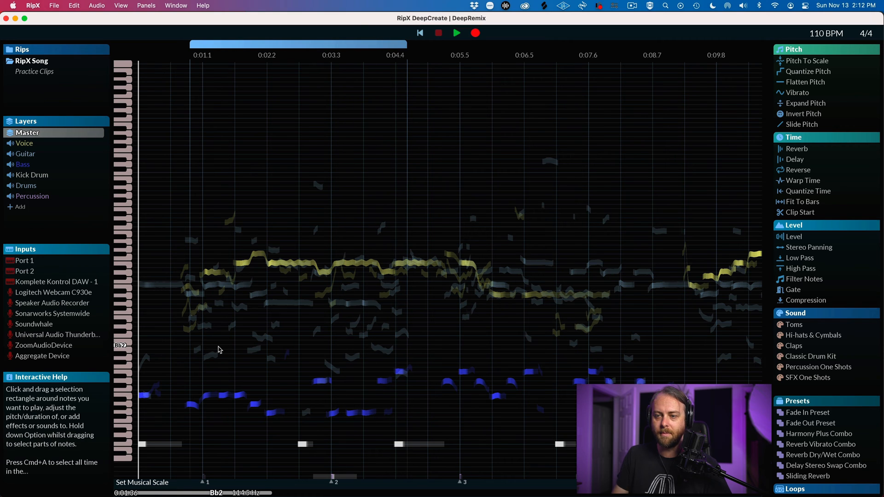
key("space")
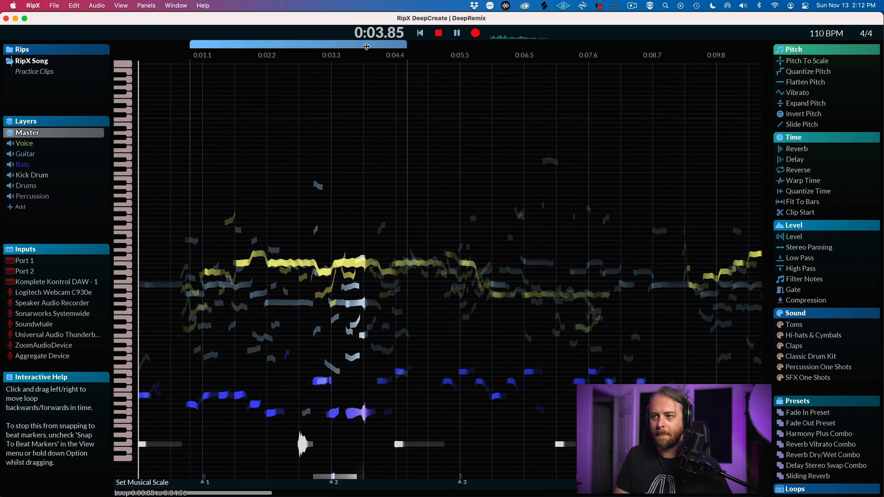
key("space")
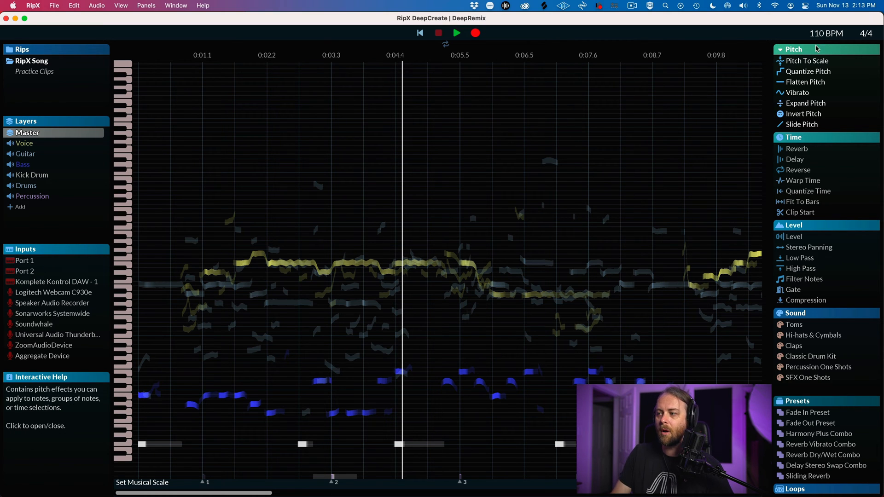
Collapse and reopen the Pitch effects, and look through the available Time effects.
left_click(781, 51)
left_click(782, 50)
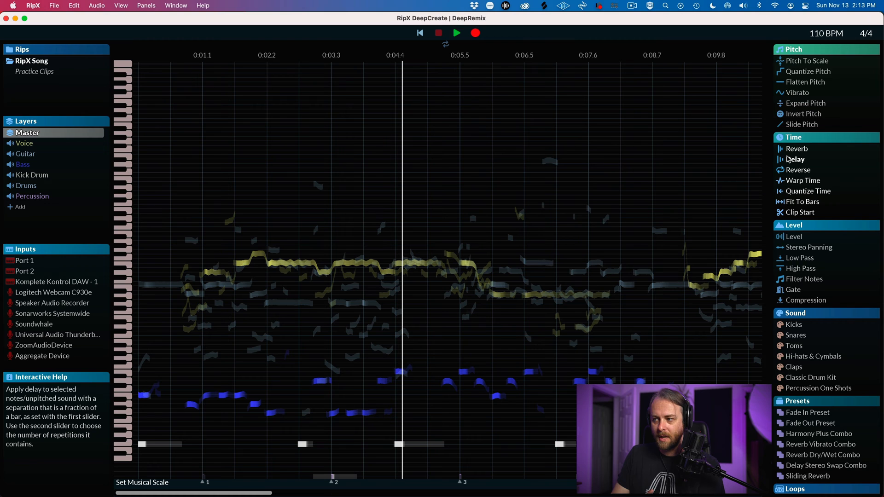
scroll(788, 159, "down", 2)
scroll(789, 160, "up", 2)
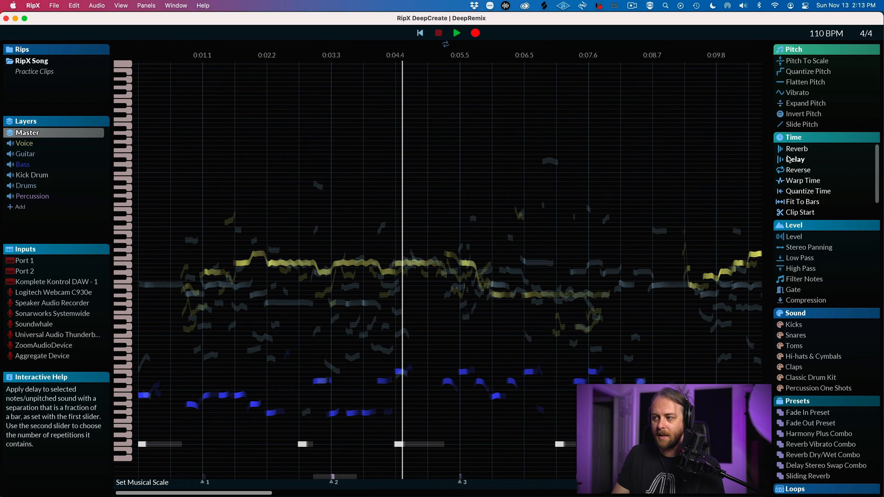
scroll(798, 111, "down", 4)
scroll(798, 111, "up", 3)
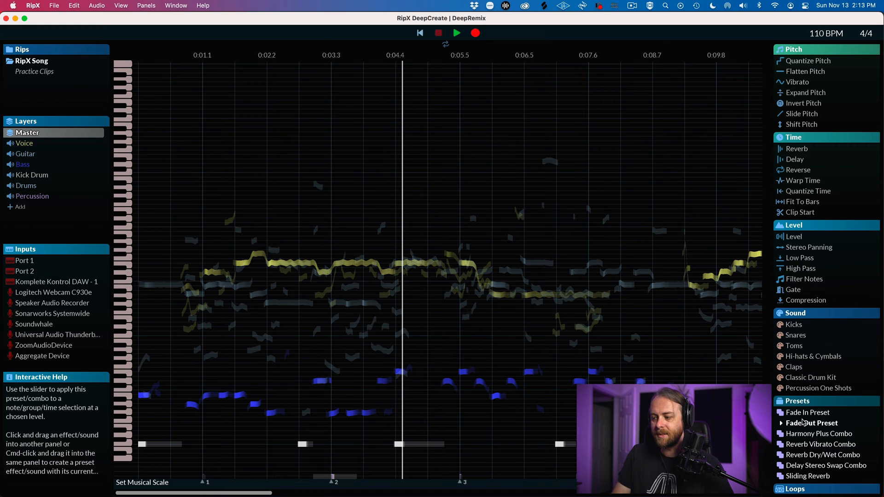
Expand the Reverb Vibrato Combo preset and inspect the settings of its Reverb effect.
left_click(781, 445)
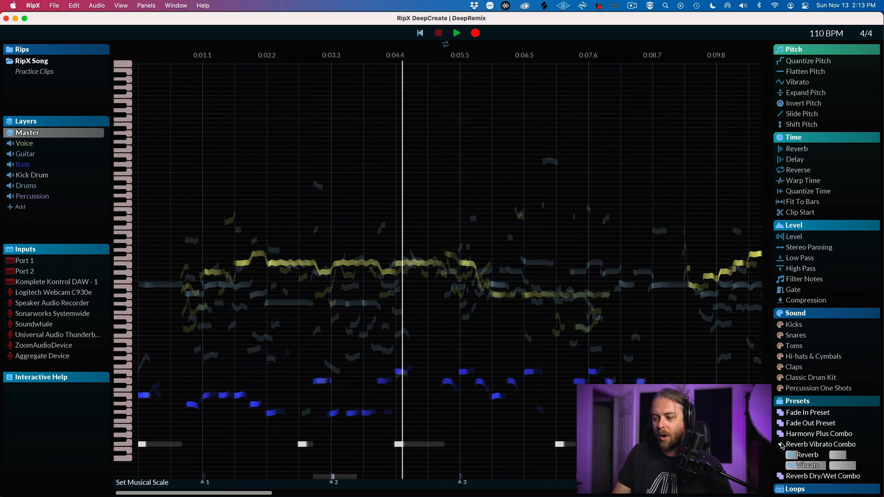
scroll(781, 445, "down", 2)
mouse_move(807, 423)
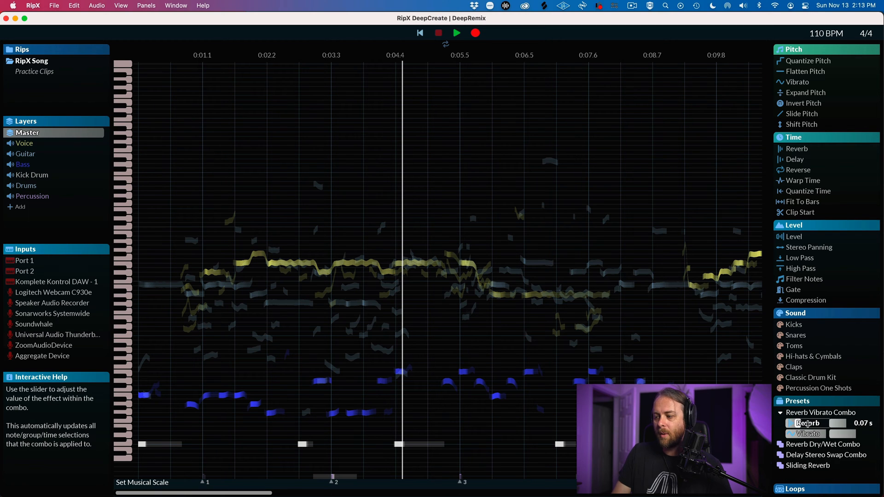
mouse_move(844, 424)
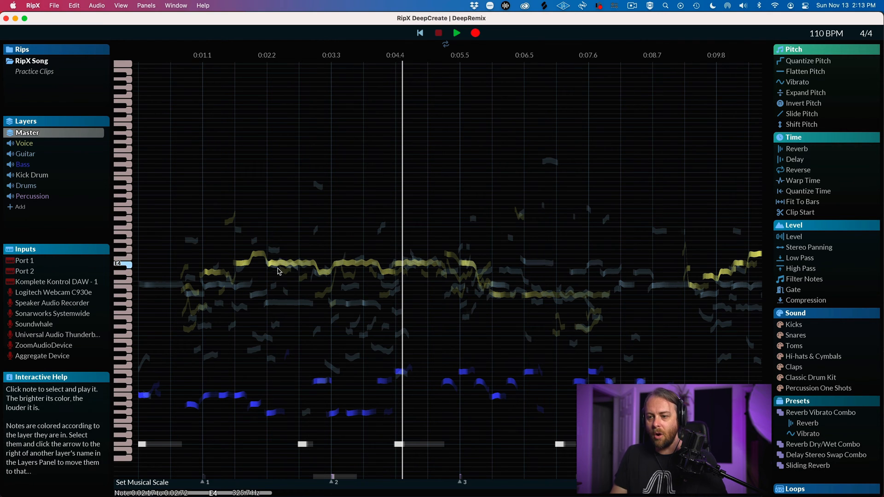
Solo the Voice layer, select the group of vocal notes around 0:01, and audition them.
mouse_move(55, 164)
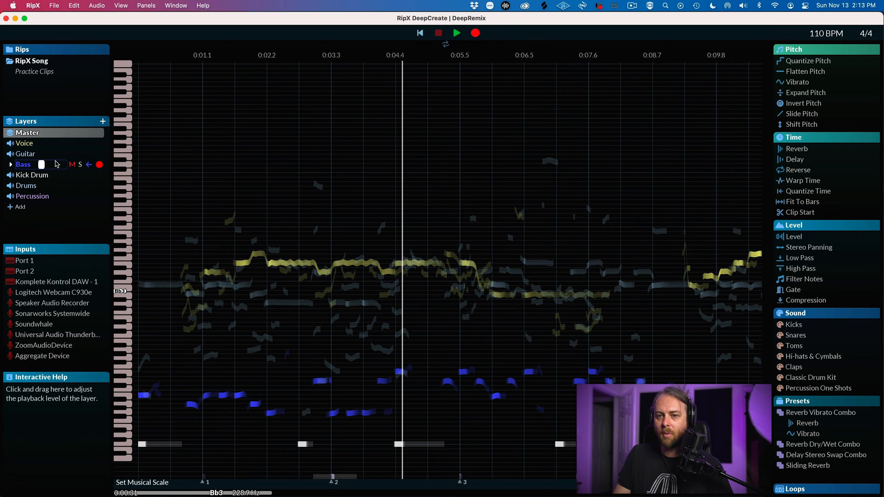
left_click(80, 143)
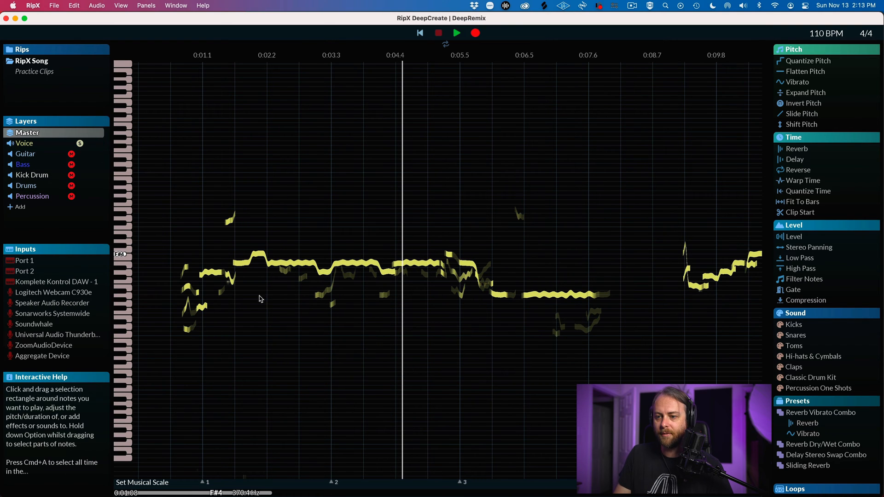
left_click_drag(170, 242, 202, 295)
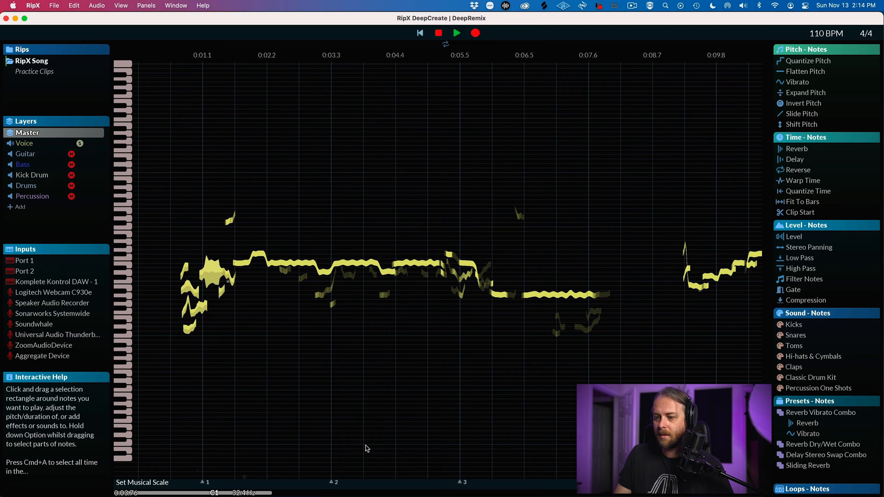
key("space")
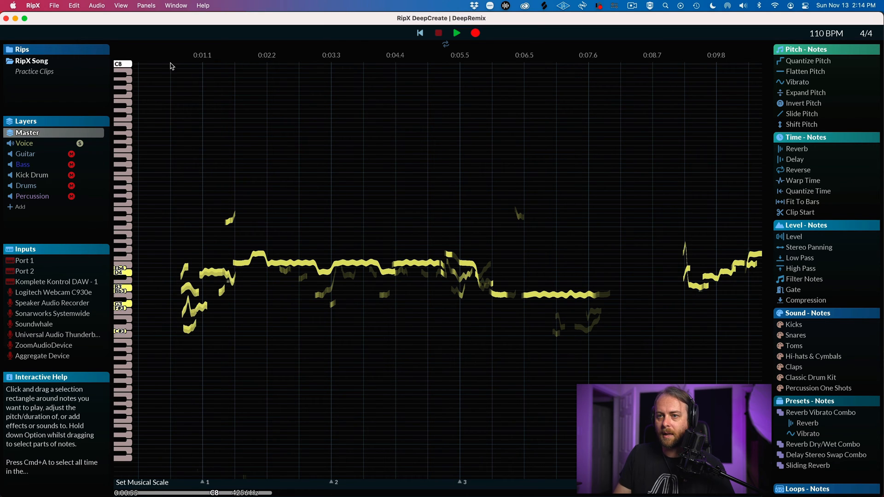
Loop the span of the selected vocal notes from about 0:00.5 to 0:01.7 and start playback.
scroll(176, 46, "up", 3)
left_click_drag(178, 43, 346, 44)
key("space")
Apply the Reverb Vibrato Combo preset at about 81% to the selected vocal notes, and stop playback.
left_click_drag(796, 412, 855, 411)
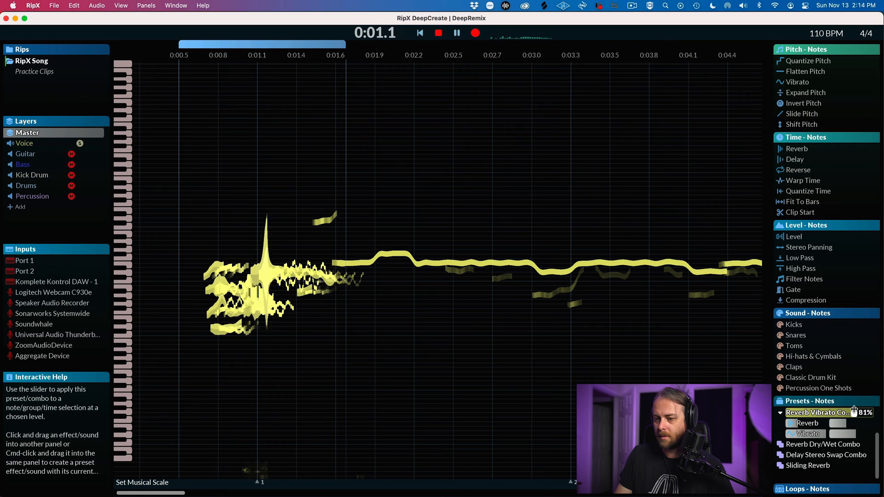
key("super+z")
left_click(876, 412)
key("space")
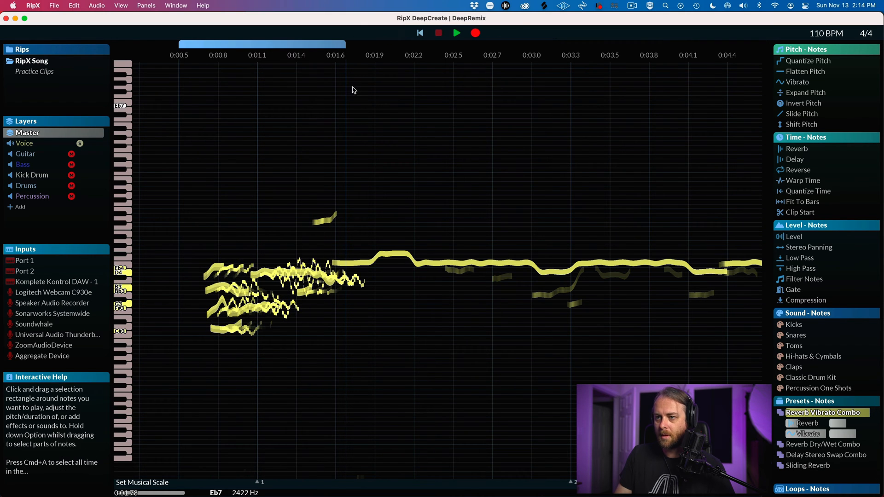
Extend the loop's end to about 0:03.7, listen to the processed vocals, stop playback and clear the loop.
left_click_drag(345, 46, 640, 47)
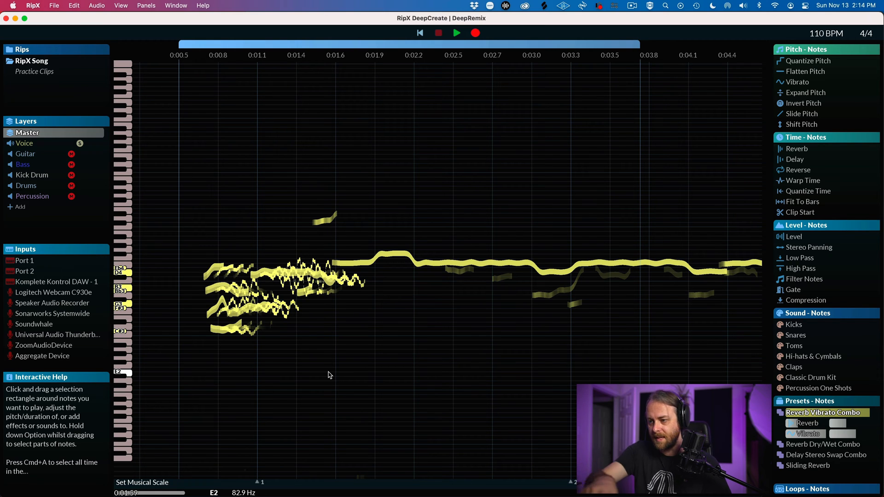
key("space")
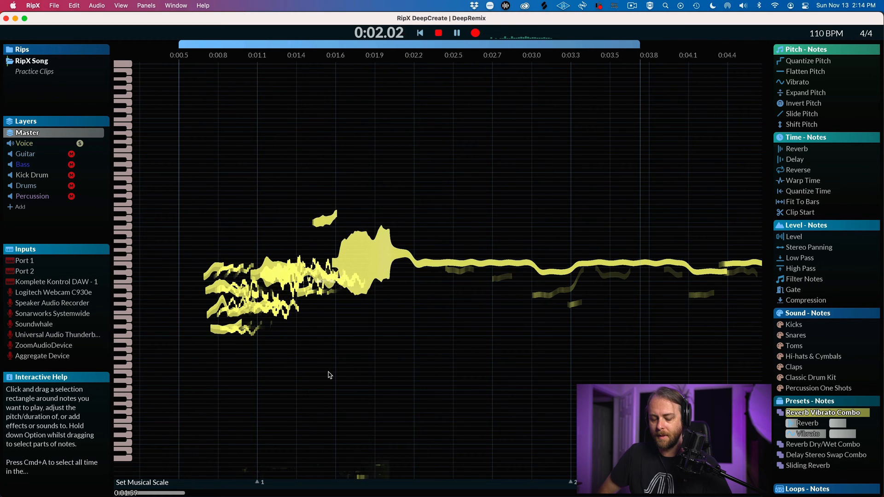
key("space")
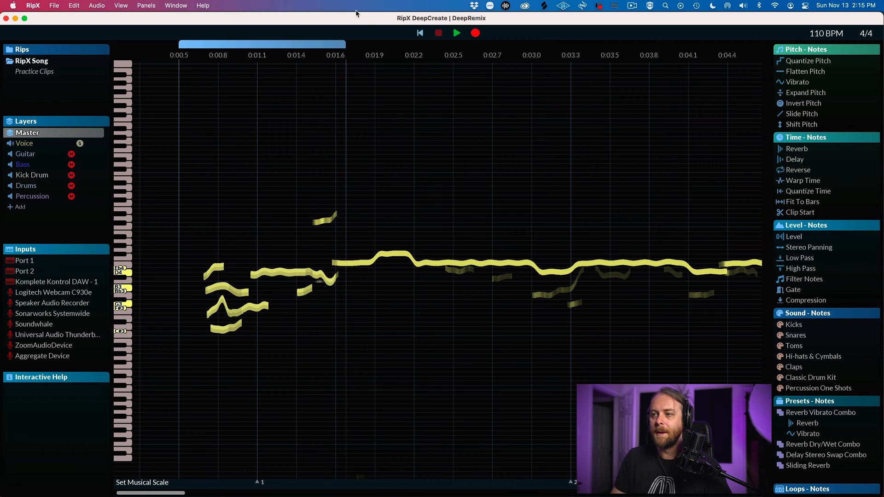
left_click(310, 39)
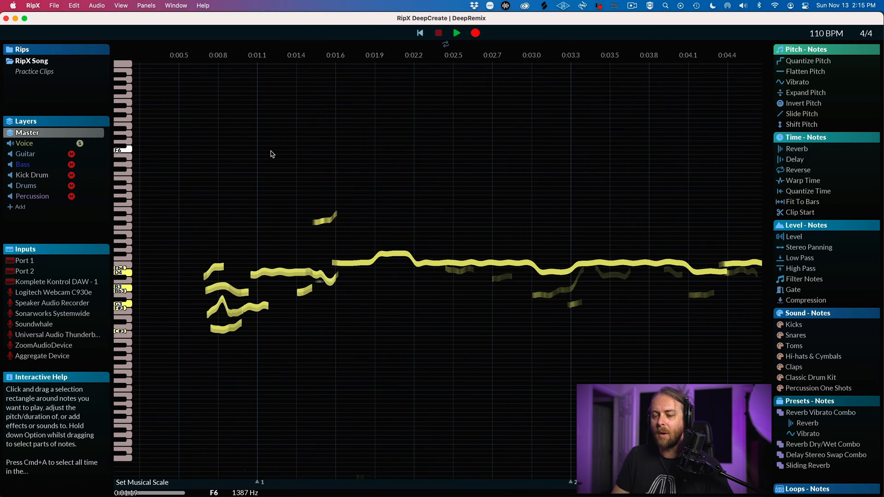
Try raising the Master layer's playback level, and reset it to its default.
scroll(273, 154, "down", 5)
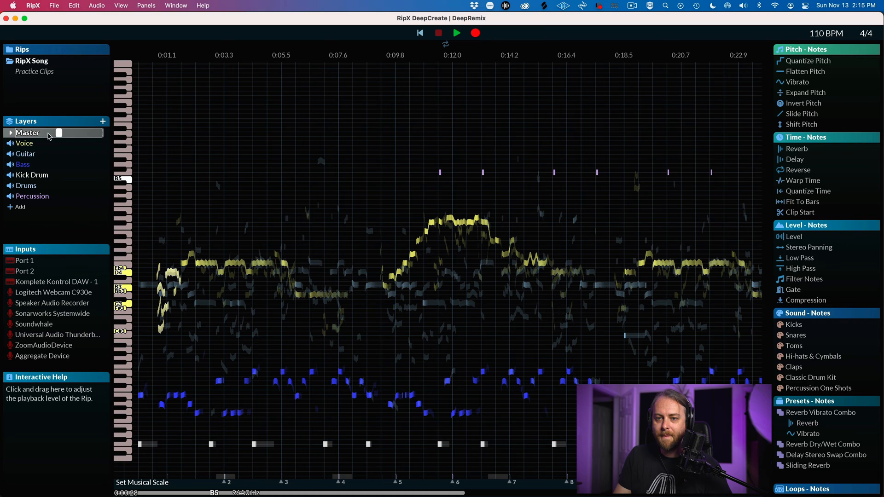
left_click_drag(57, 132, 83, 132)
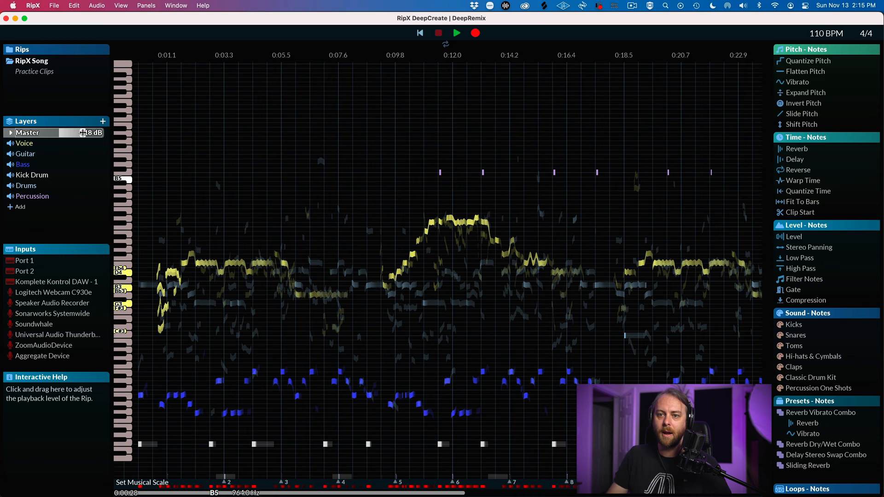
double_click(83, 133)
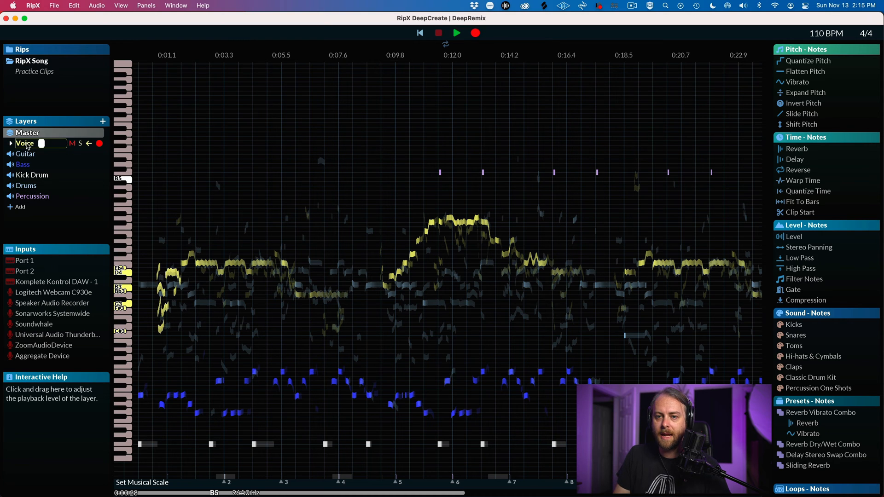
Solo the Voice layer and select its time span from about 0:00.5 to 0:07.8.
left_click(80, 144)
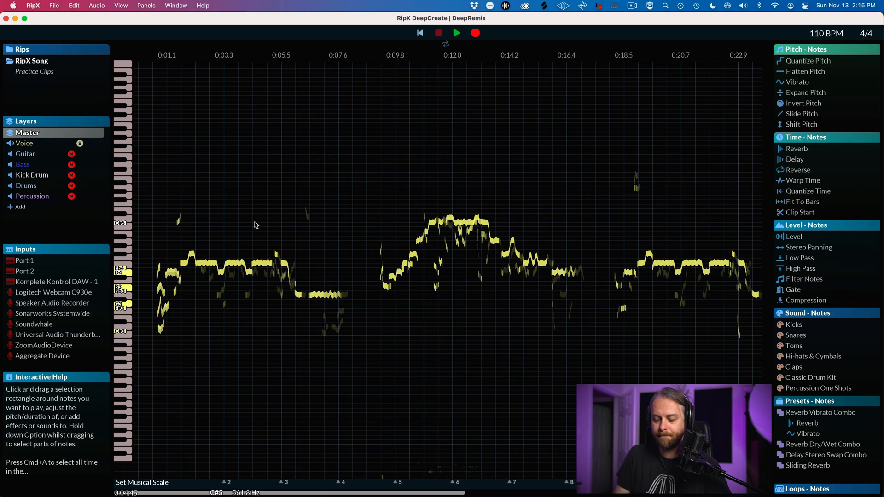
scroll(128, 354, "up", 5)
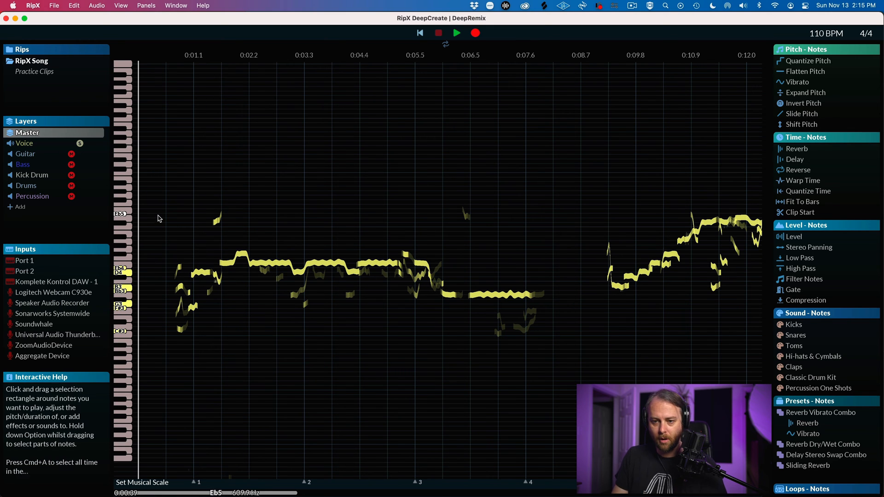
left_click_drag(167, 198, 537, 443)
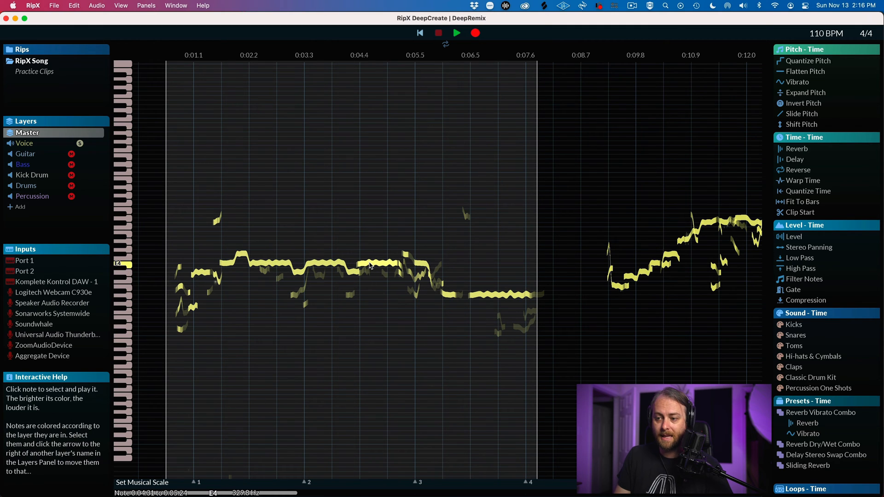
Try raising the vocal note that starts at about 0:04.4 to G5, and undo the pitch change.
left_click_drag(370, 266, 362, 199)
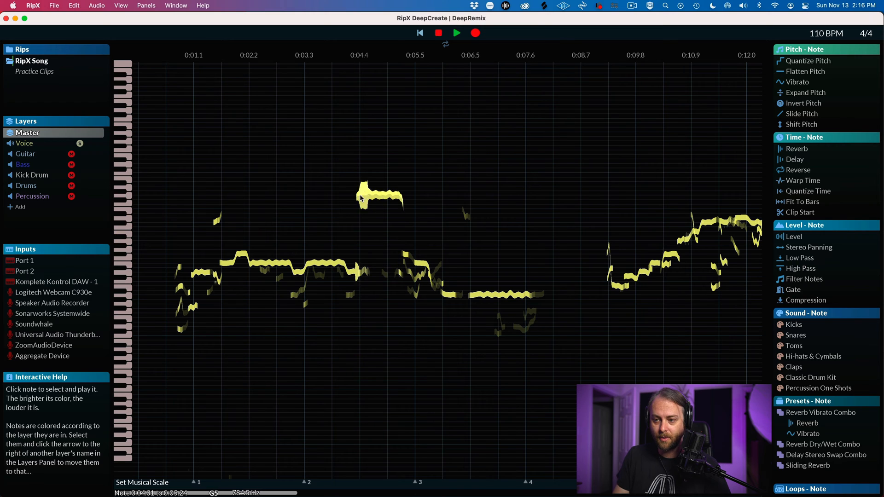
key("super+z")
key("super+z")
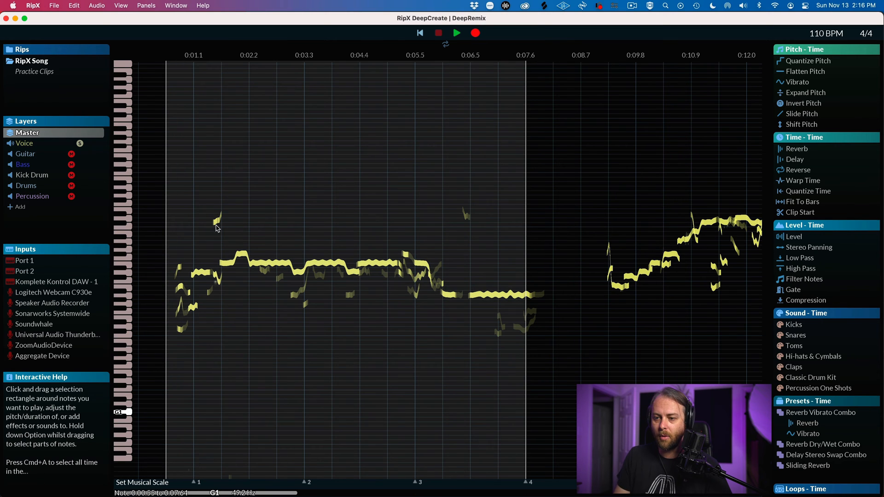
Try raising the vocal note at about 0:02.2 to 0:04.4 to D5, undo it, and try raising the note at 0:01.6 to G#4.
left_click_drag(283, 265, 283, 217)
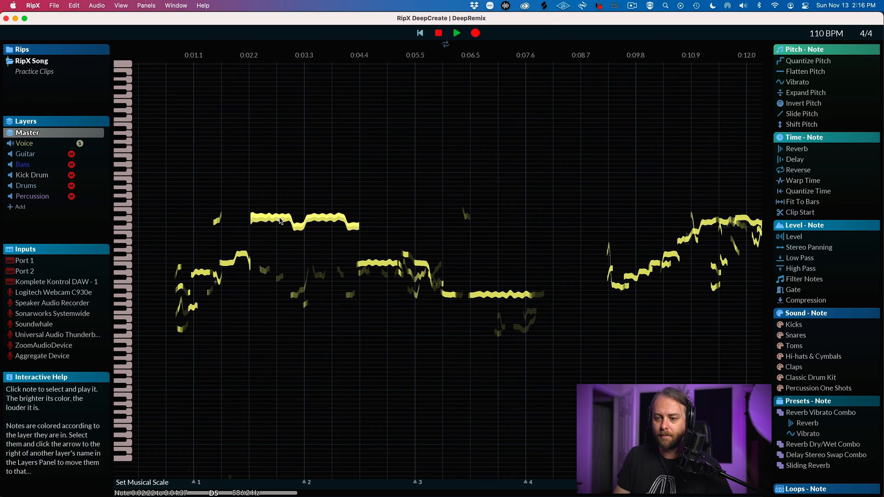
key("super+z")
left_click_drag(158, 213, 535, 353)
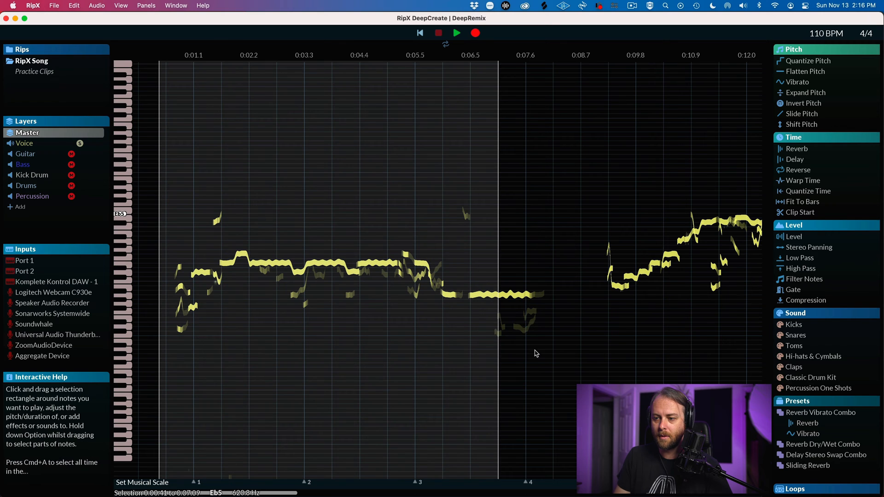
left_click(227, 266)
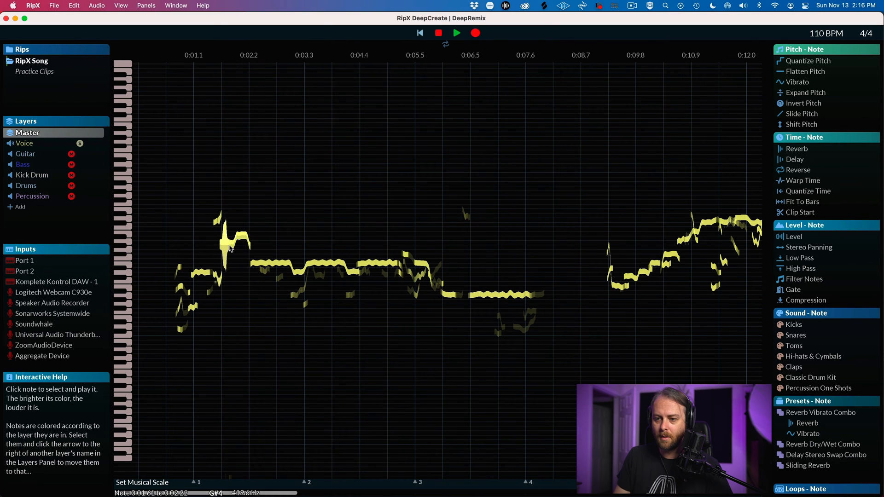
Shift the vocal notes from about 0:00.5 to 0:04.4 up by nearly an octave, audition them, and undo the shift.
left_click_drag(166, 221, 355, 323)
left_click_drag(310, 262, 312, 214)
key("space")
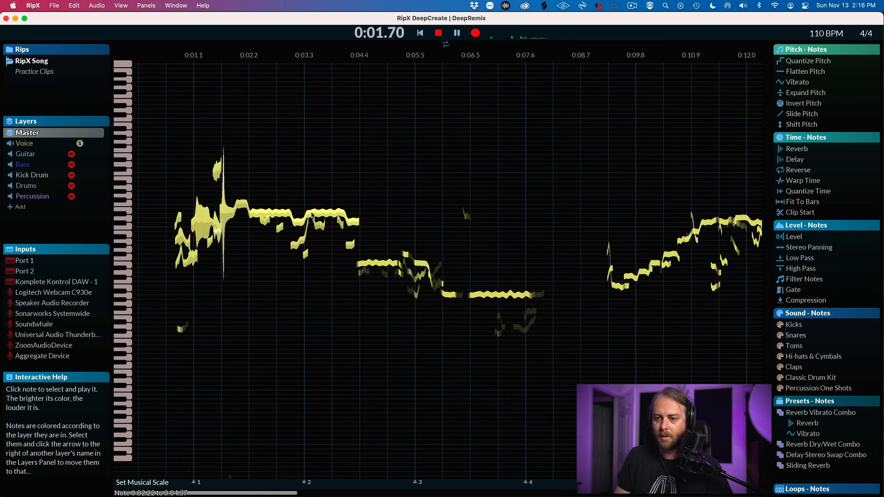
key("space")
key("super+z")
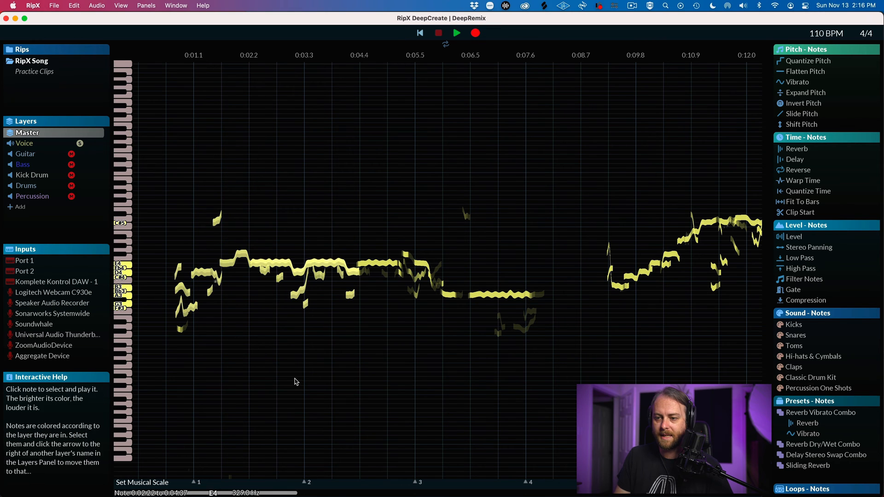
Look over the editing commands for the vocal notes between about 0:00.5 and 0:01.6, and audition the vocals.
left_click(298, 415)
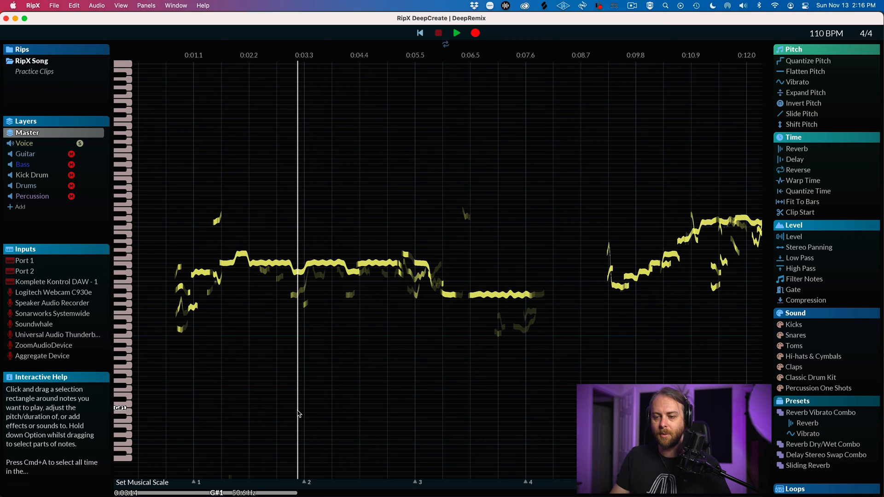
left_click_drag(166, 264, 221, 334)
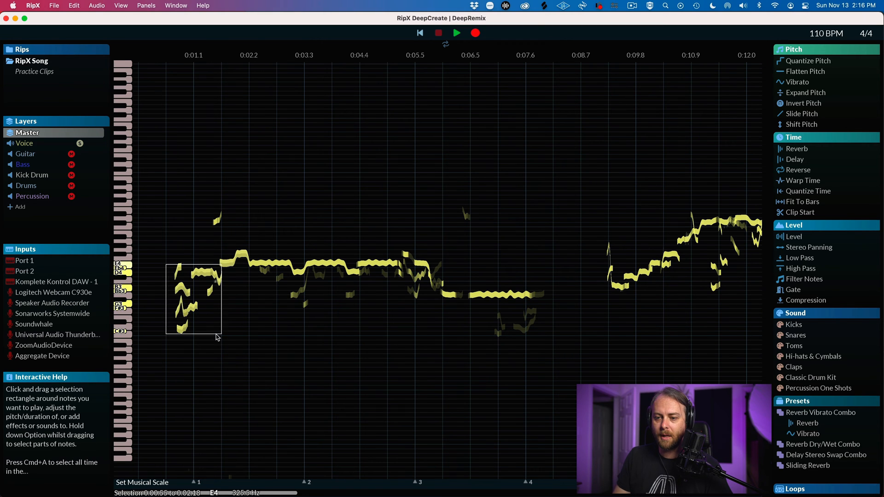
right_click(202, 276)
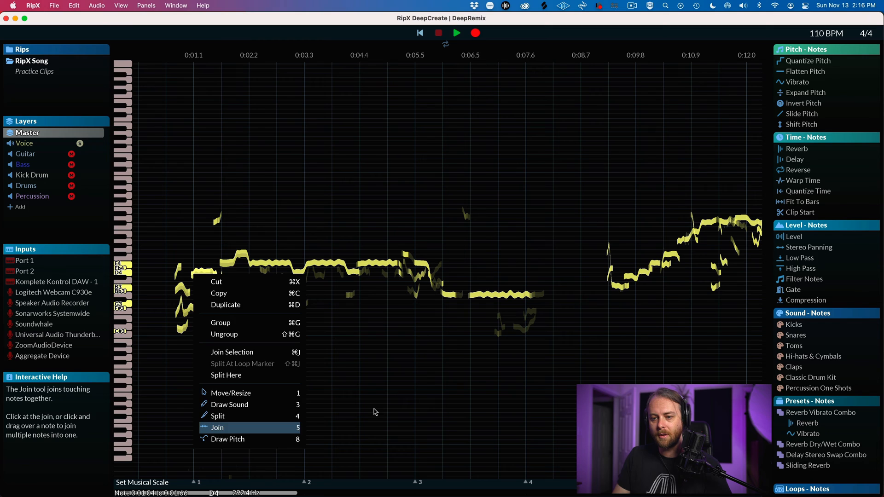
left_click(322, 401)
key("space")
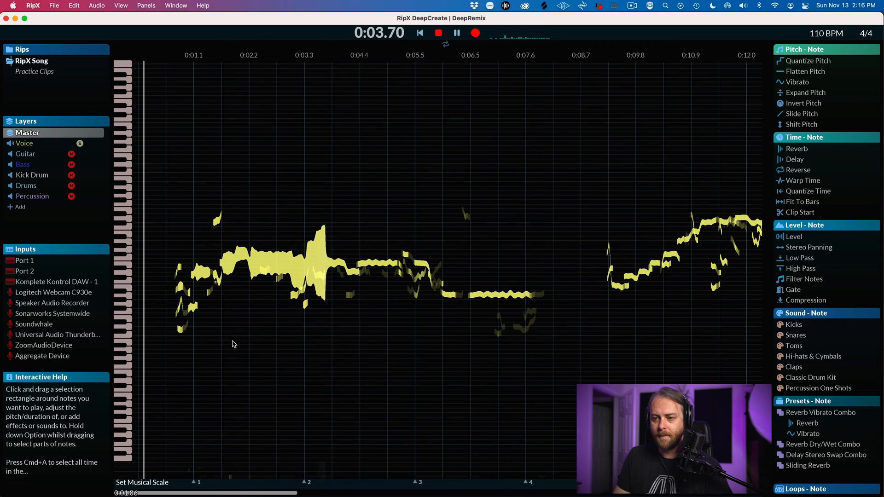
key("space")
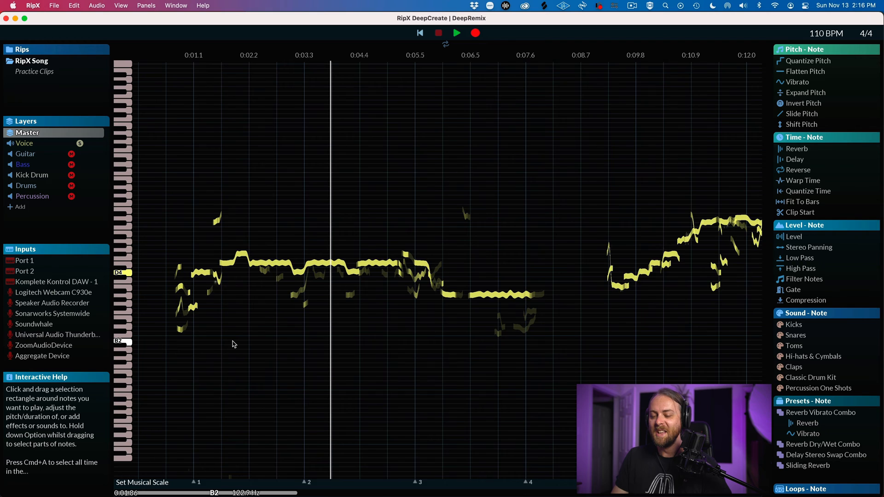
Select the vocal notes of the first two phrases, from about 0:00.8 to 0:16, and audition them.
scroll(234, 345, "down", 5)
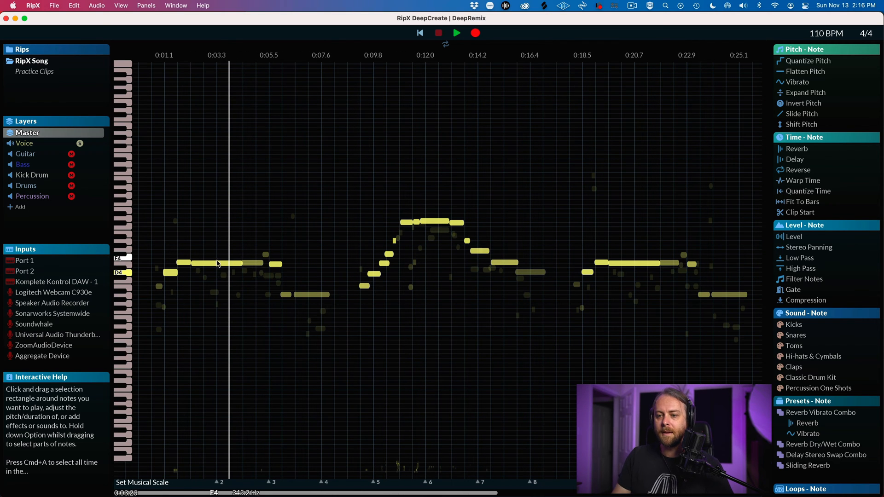
left_click_drag(524, 409, 156, 224)
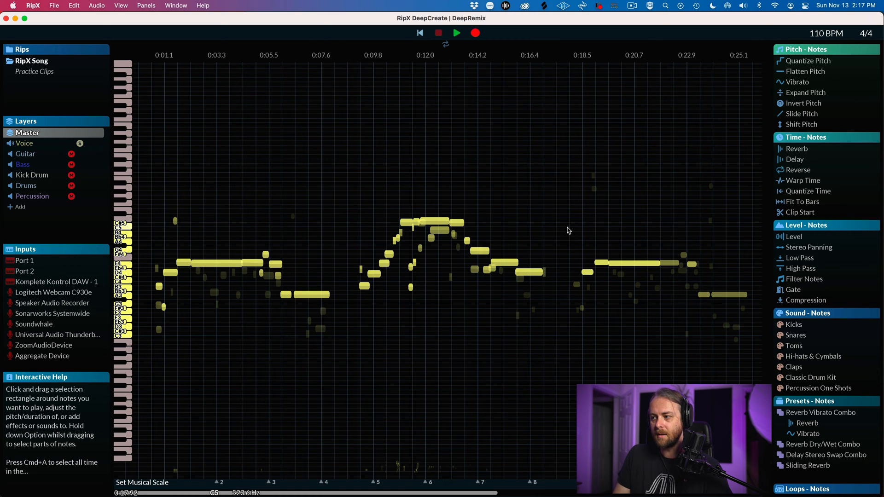
key("space")
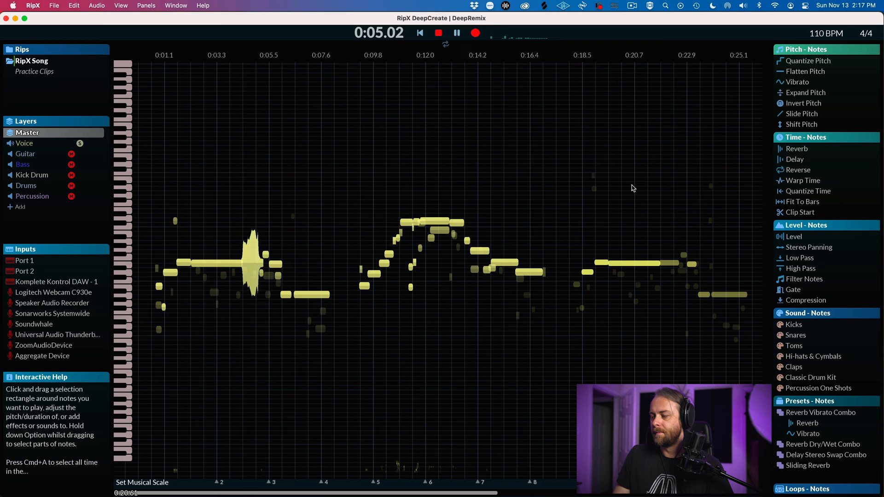
key("space")
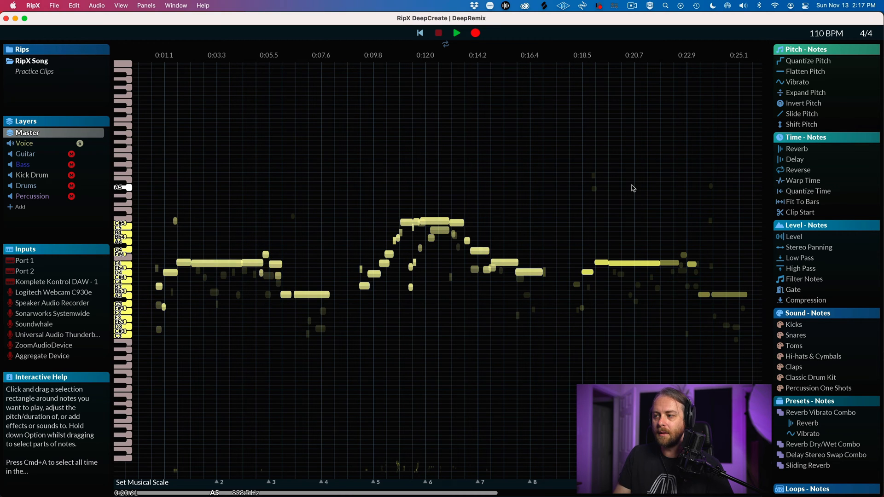
Apply Reverb to the selected vocal notes during playback, trying spreads of 0.26 s and 0.03 s, and stop playback.
mouse_move(795, 149)
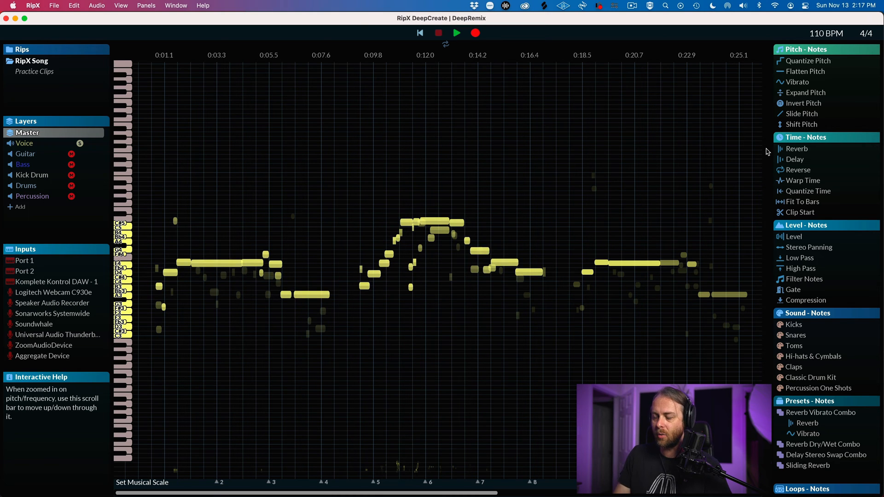
key("space")
left_click(797, 148)
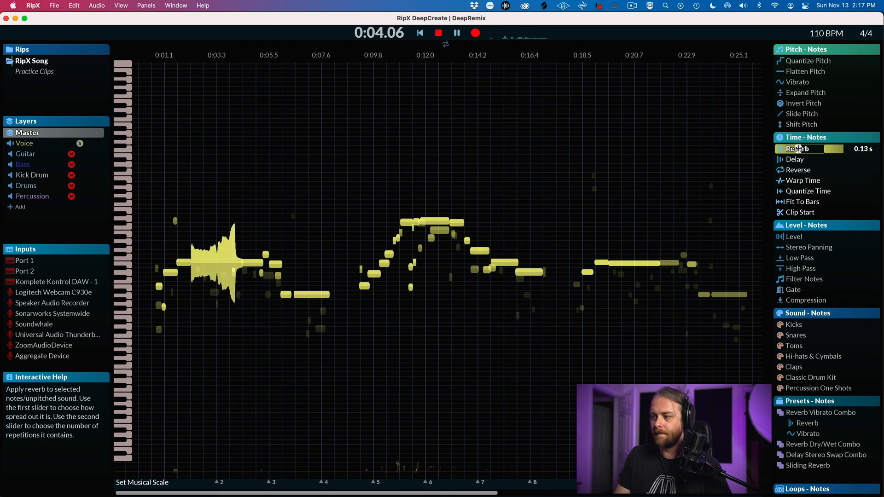
left_click_drag(799, 148, 819, 149)
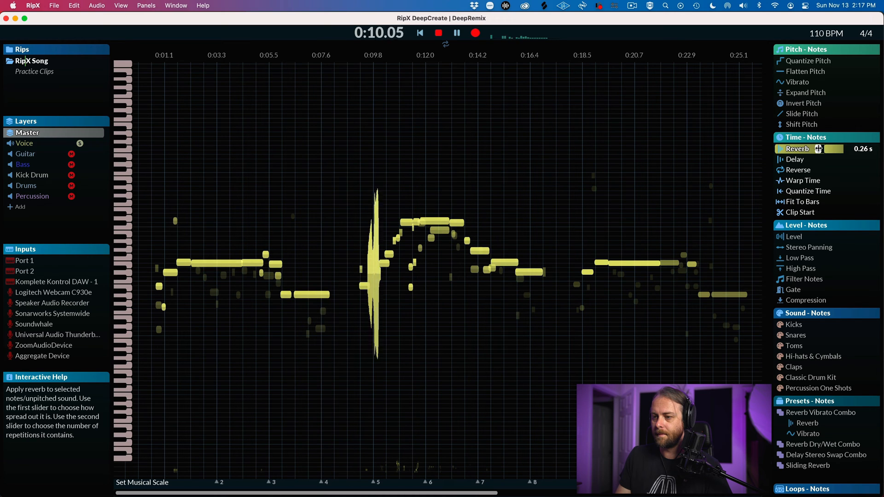
left_click_drag(819, 148, 783, 149)
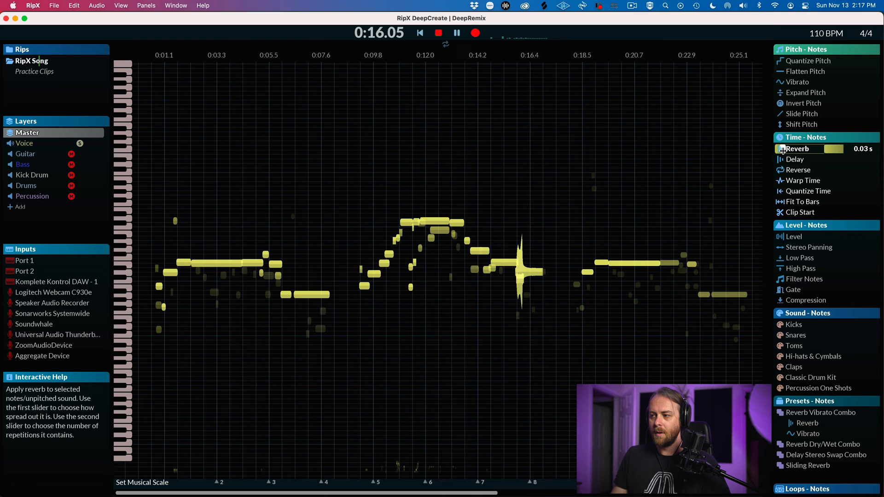
key("space")
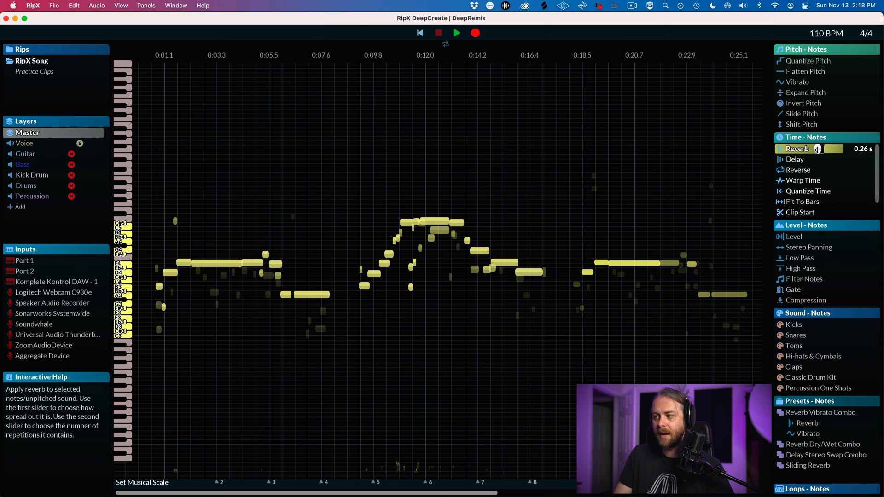
Set the Reverb spread to 0.28 s, vary it down and back up while auditioning the vocals, and stop playback.
left_click_drag(817, 149, 822, 149)
key("space")
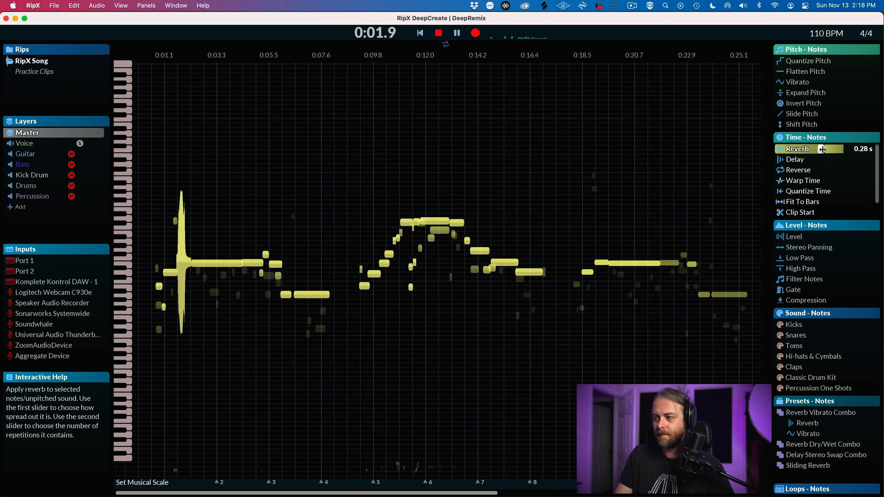
left_click_drag(823, 149, 787, 148)
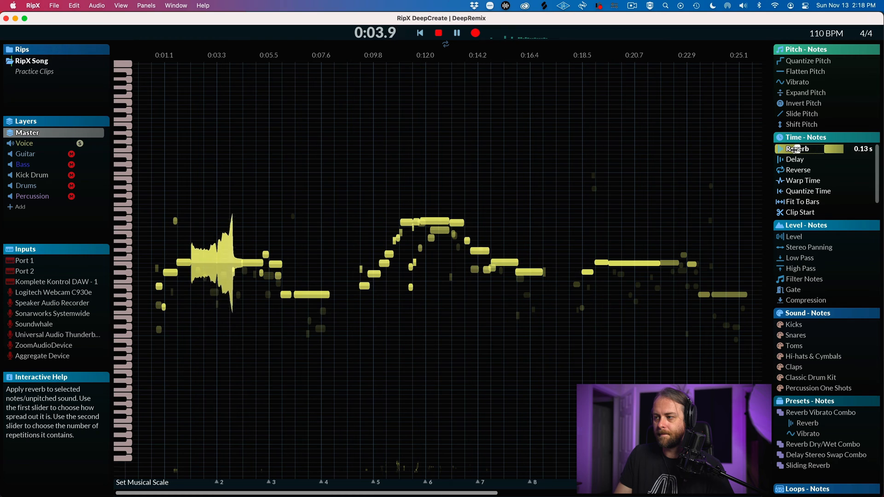
left_click_drag(787, 149, 816, 149)
key("space")
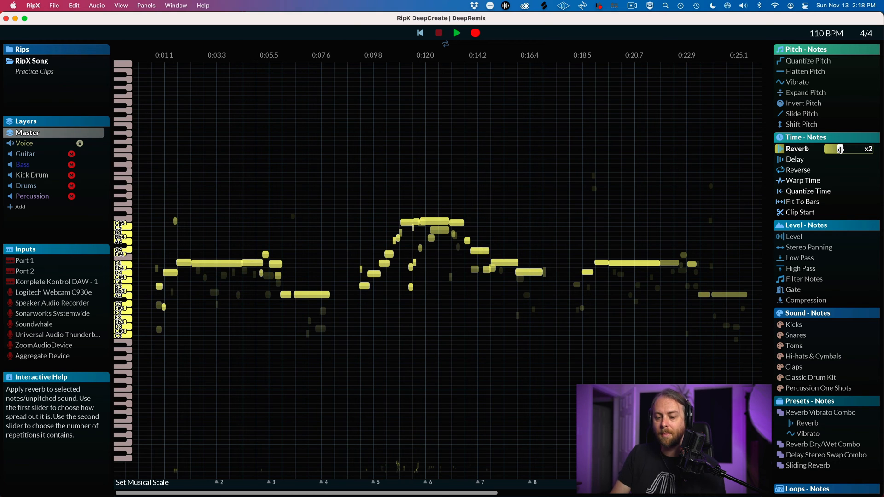
Audition the vocals with the Reverb repetitions at x5 and x6, and set them to x2.
left_click_drag(841, 150, 851, 150)
key("space")
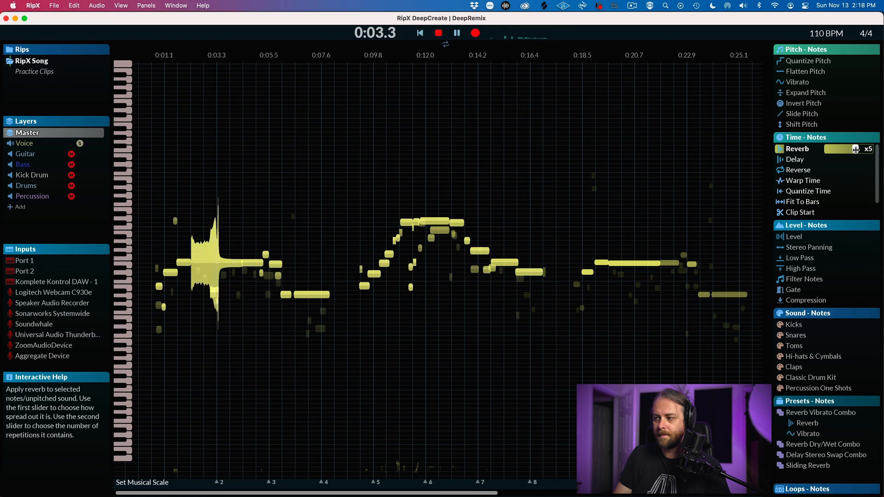
left_click_drag(851, 150, 856, 150)
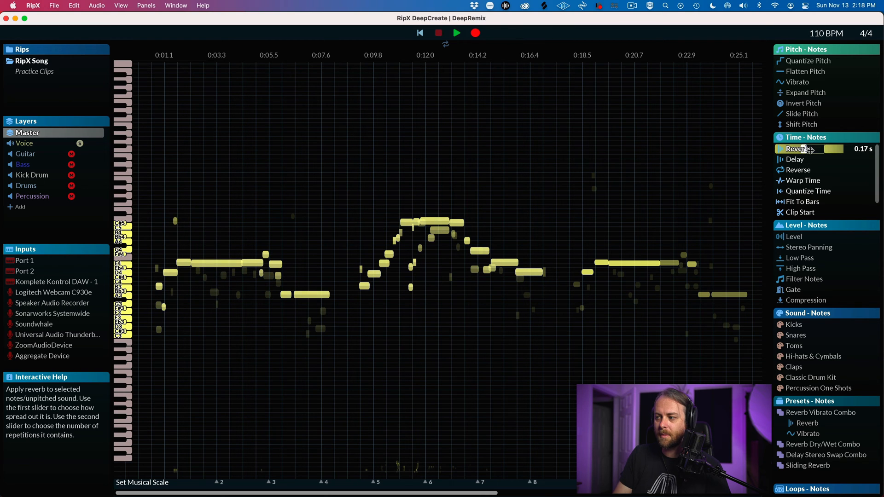
key("space")
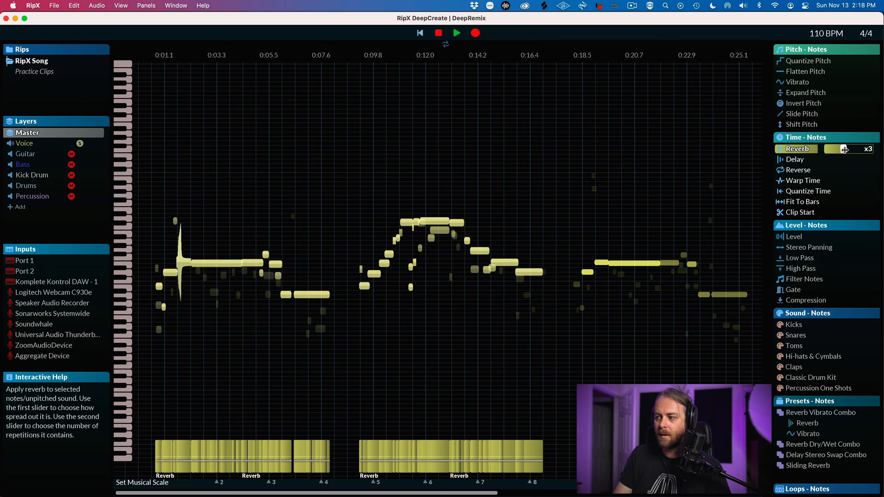
left_click_drag(845, 149, 862, 153)
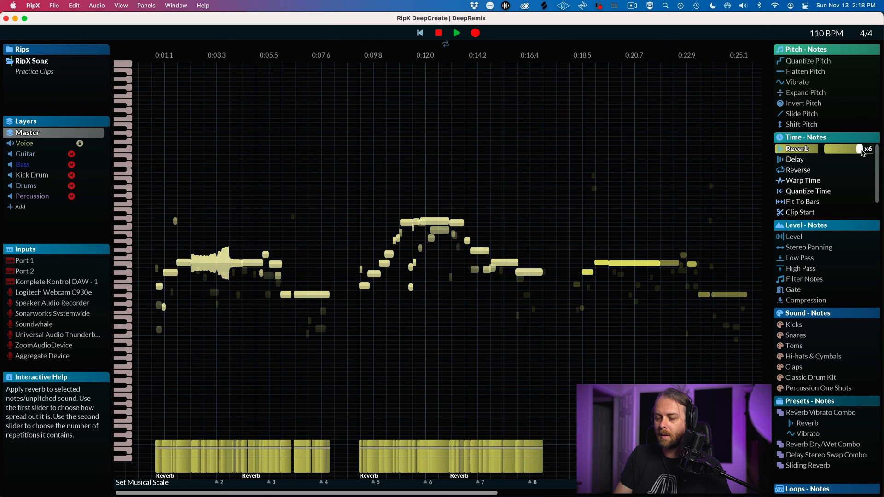
left_click_drag(862, 153, 839, 151)
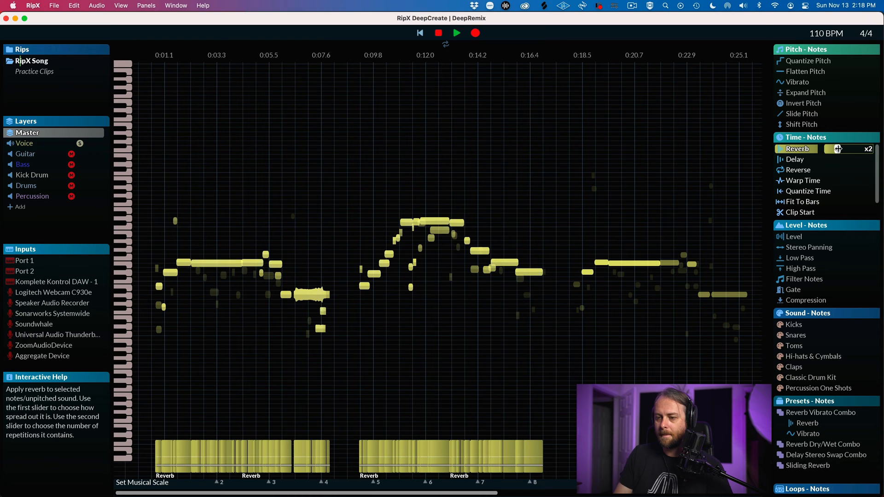
Audition the vocals with Reverb spreads of 0.13 s and 0.20 s, shorten the spread further, and set the repetitions to x1.
key("space")
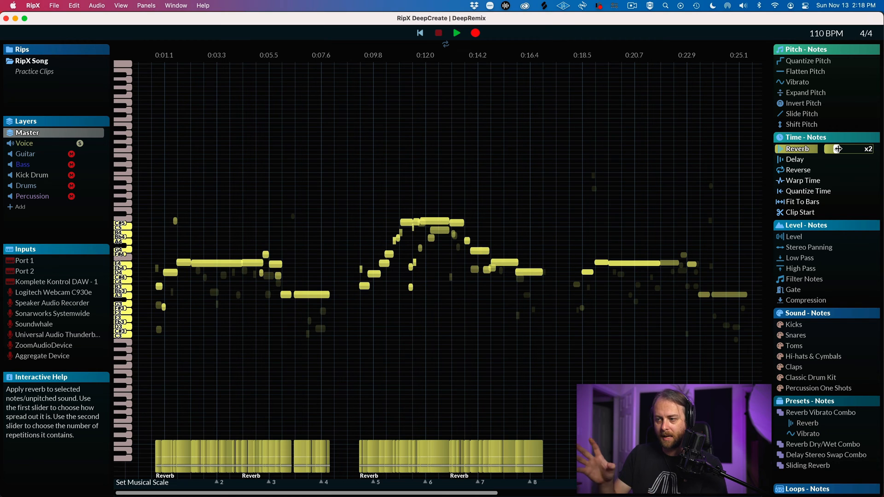
key("space")
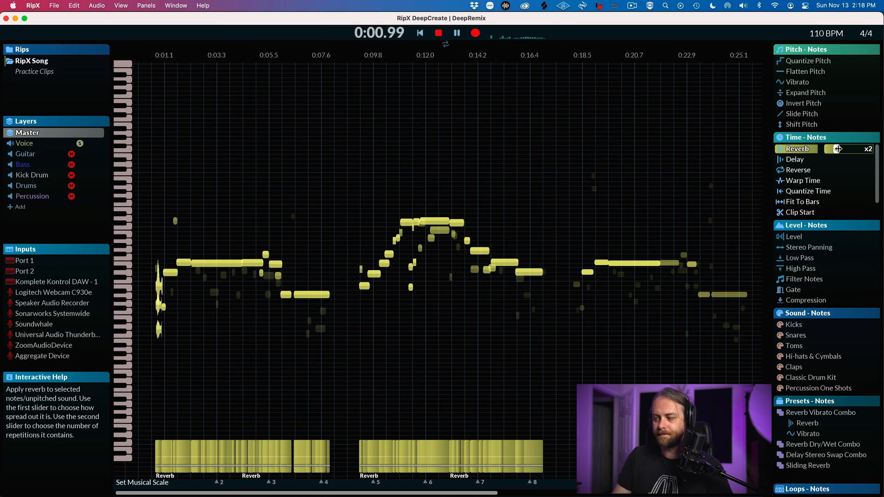
left_click_drag(819, 146, 799, 147)
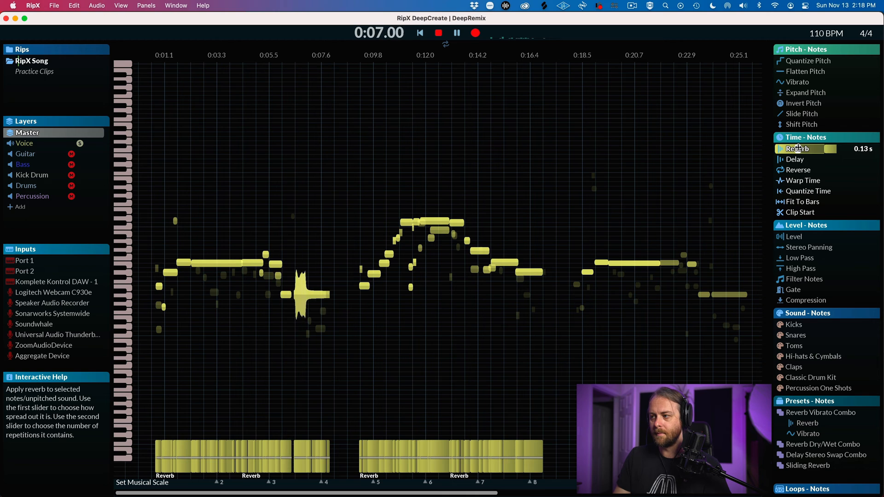
left_click_drag(798, 147, 809, 148)
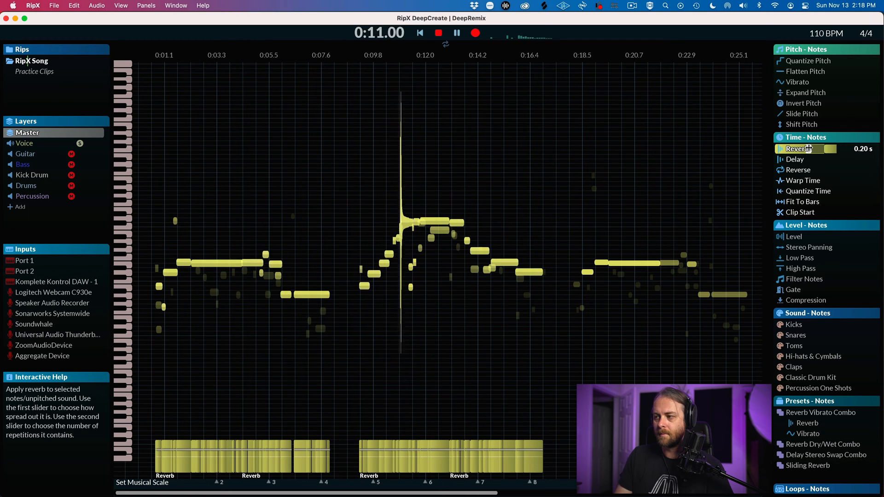
left_click_drag(809, 148, 791, 151)
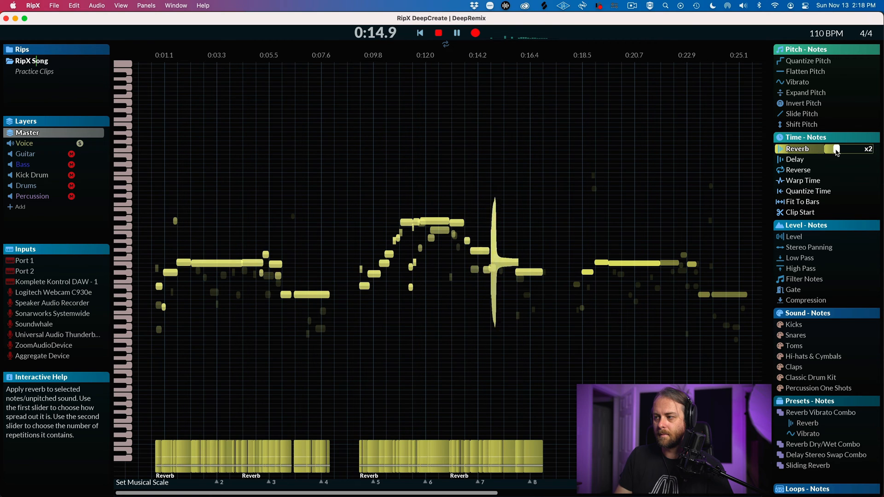
mouse_move(835, 149)
key("space")
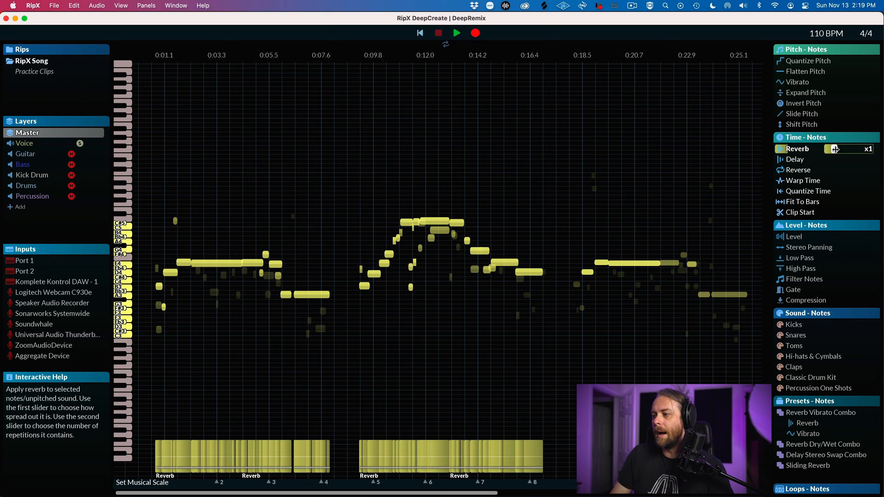
left_click_drag(835, 149, 826, 149)
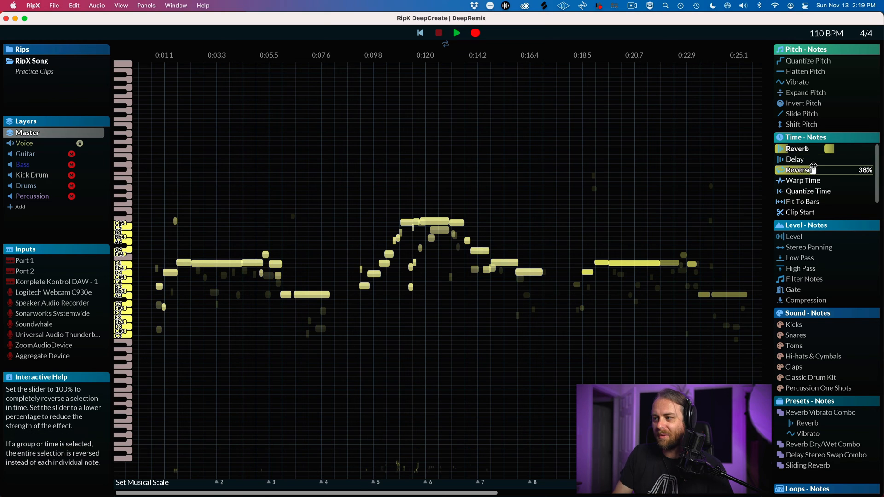
Audition the selected vocal notes with Reverse raised to 80%, and reduce the Reverse amount.
key("space")
left_click_drag(778, 170, 852, 171)
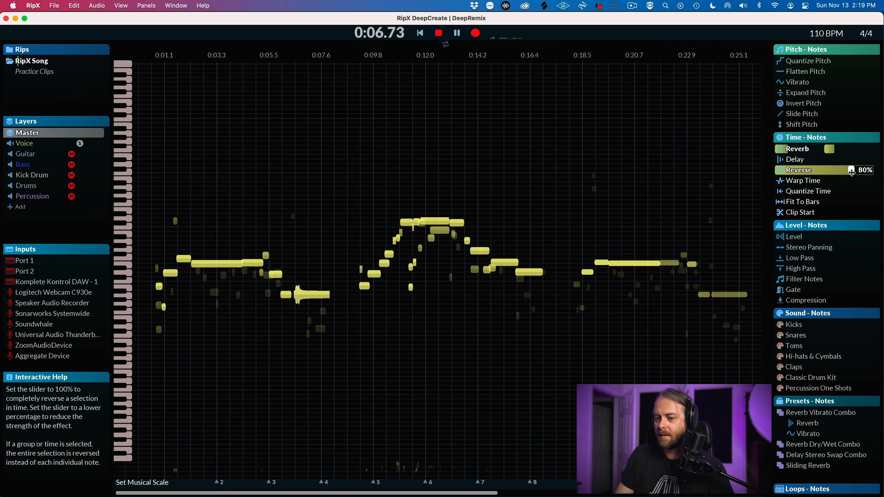
left_click_drag(851, 171, 835, 170)
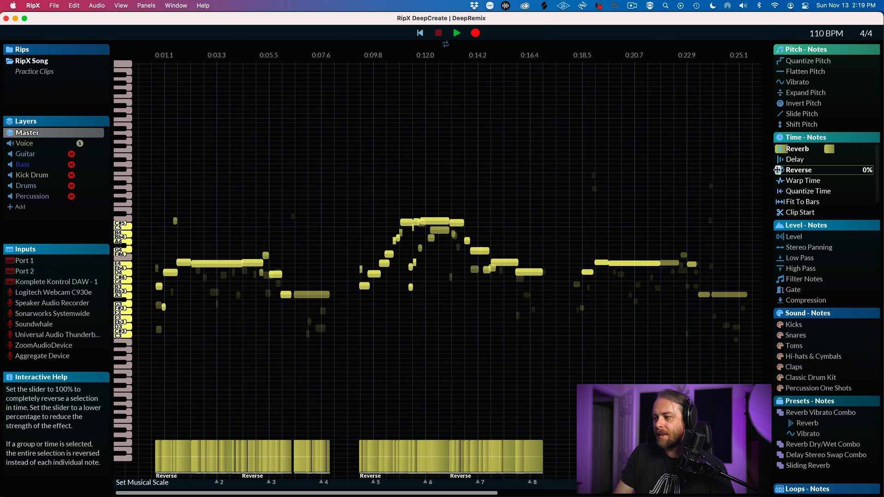
Try Shift Formant on the selected vocal notes during playback, and remove it.
scroll(805, 89, "down", 3)
scroll(805, 90, "up", 3)
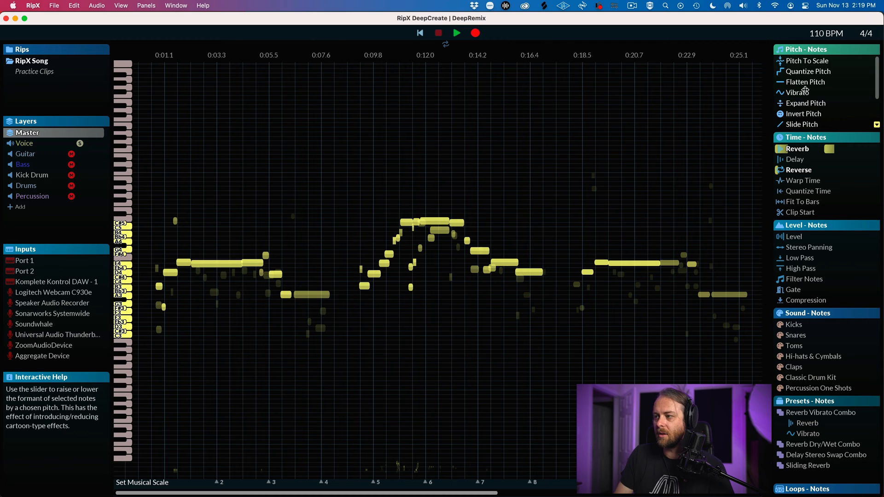
scroll(799, 85, "down", 3)
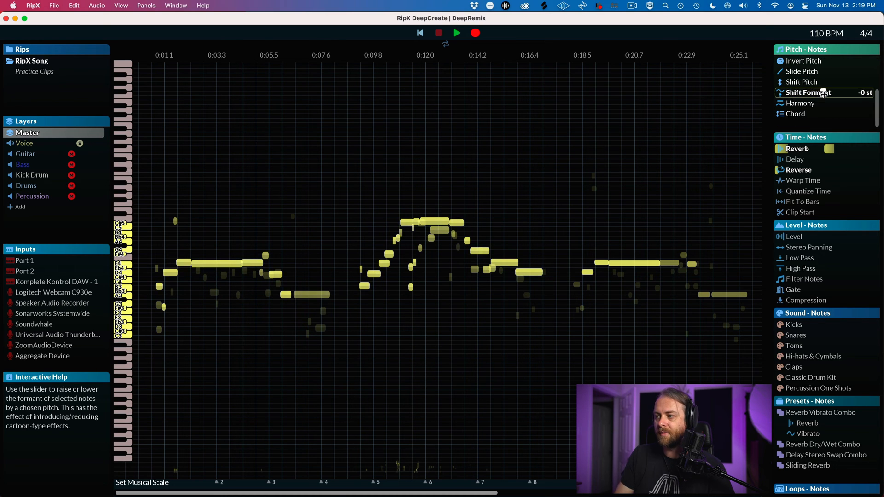
key("space")
left_click_drag(778, 92, 823, 93)
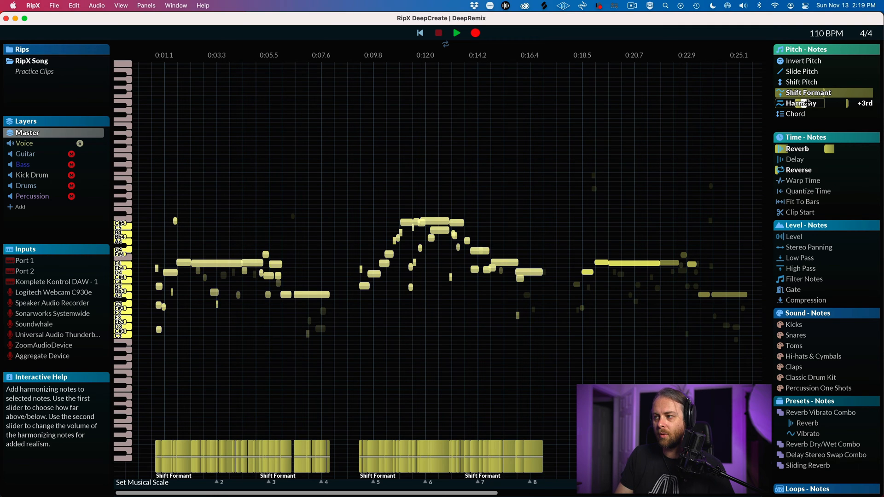
mouse_move(824, 92)
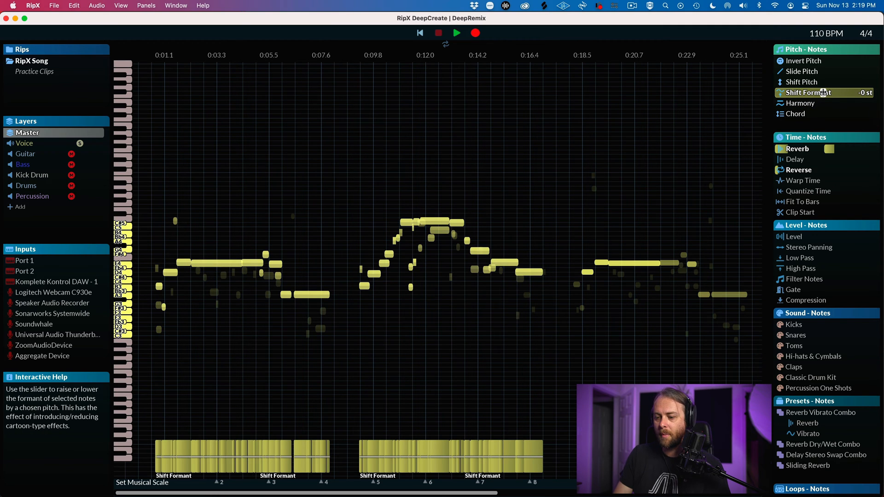
mouse_move(391, 460)
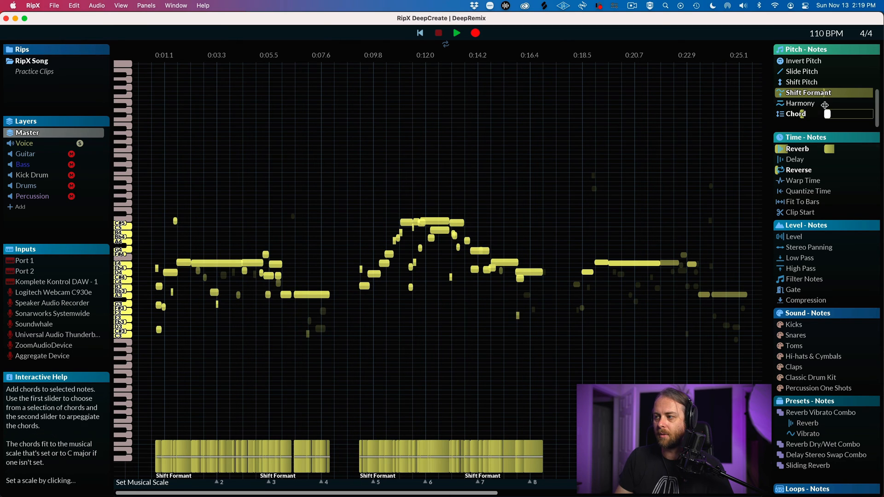
left_click(823, 91)
Apply Harmony to the selected vocal notes, auditioning it at +2 octaves and setting it to minus one octave.
left_click(813, 113)
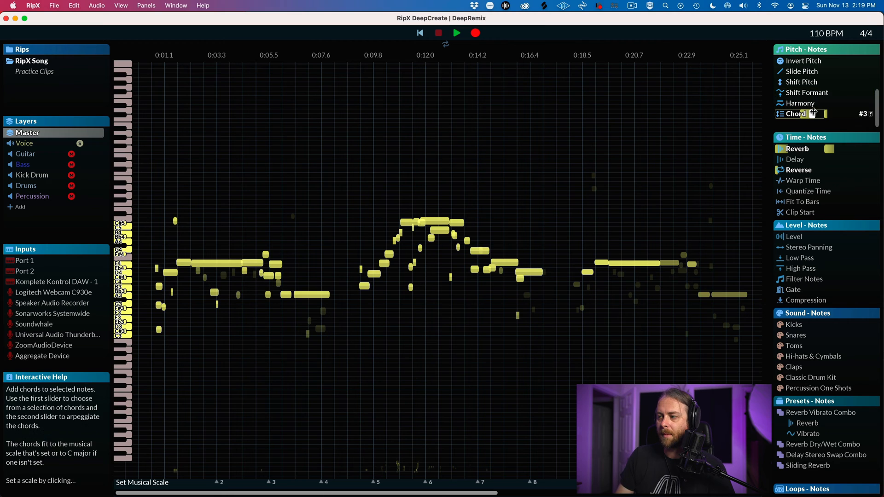
left_click(813, 103)
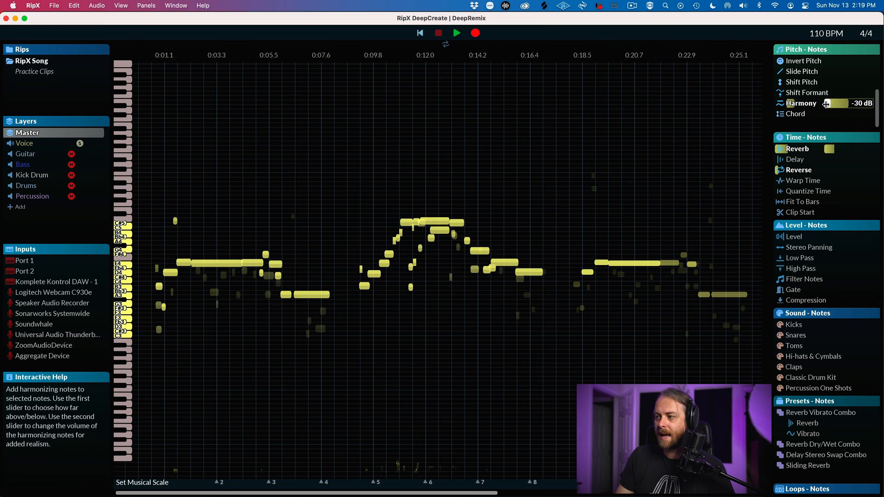
left_click_drag(794, 103, 813, 104)
key("space")
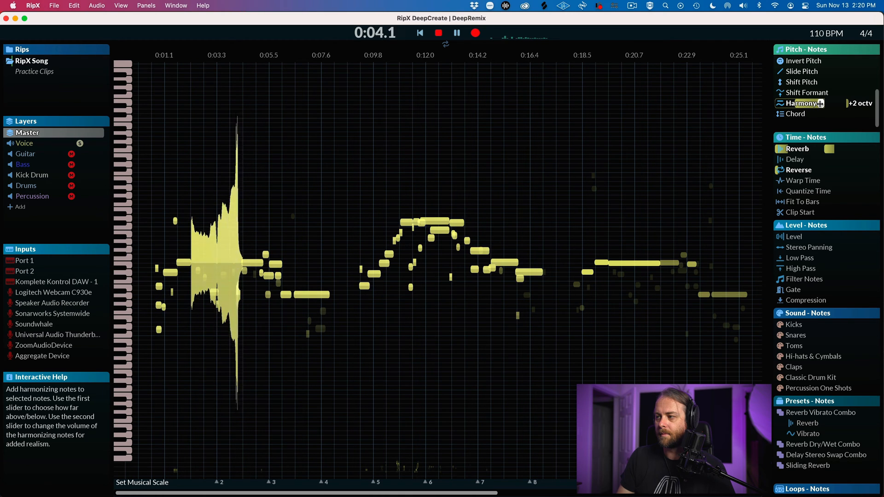
left_click_drag(812, 104, 788, 103)
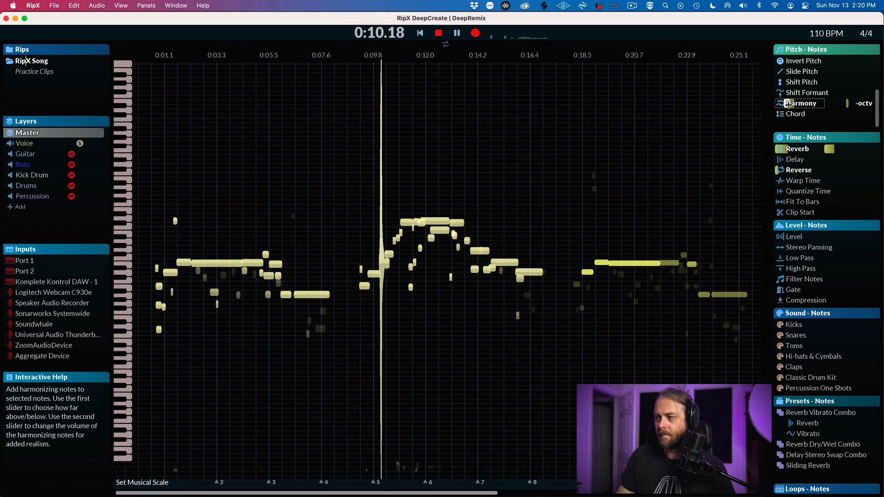
key("space")
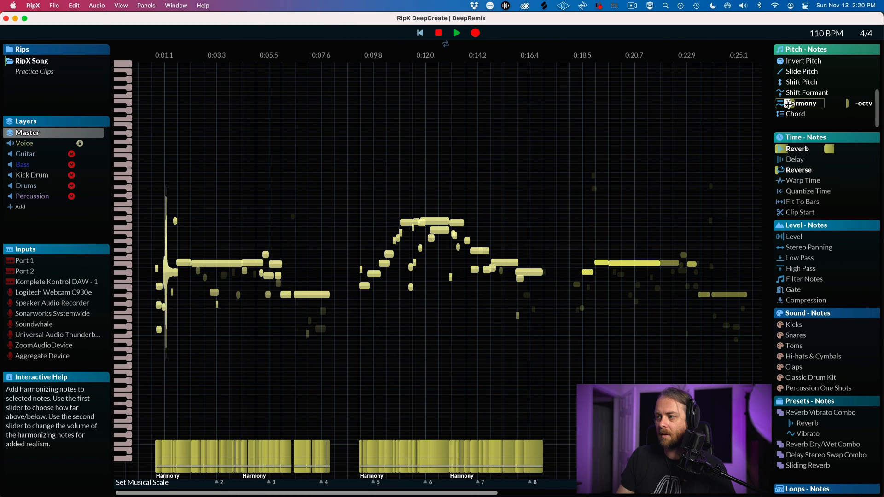
Set the Harmony volume to +2 dB and audition the harmonized vocals.
mouse_move(858, 105)
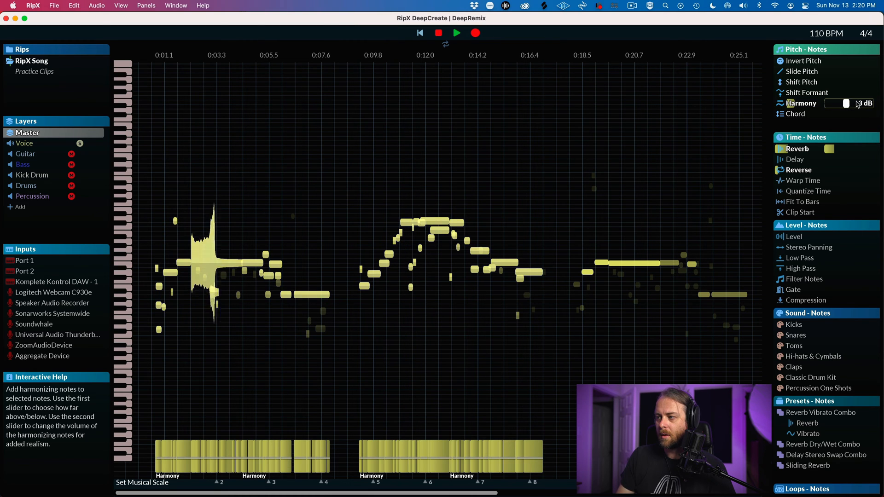
left_click(858, 105)
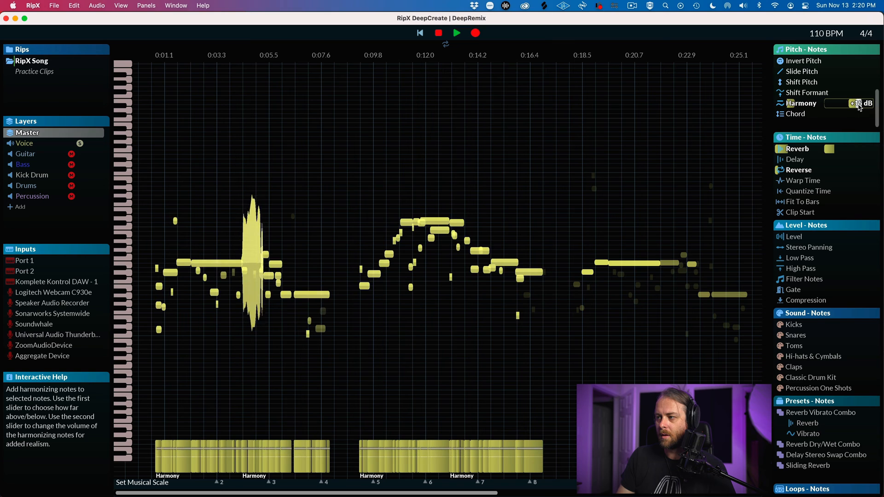
left_click_drag(858, 105, 851, 105)
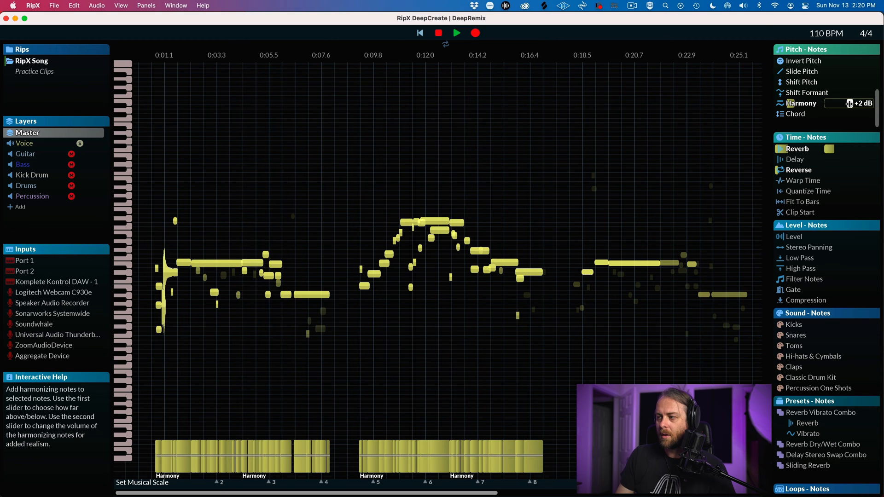
key("space")
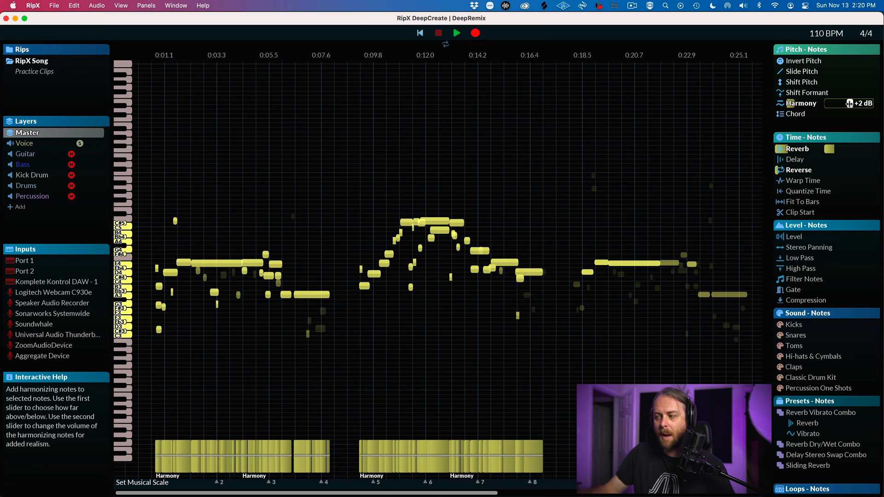
key("space")
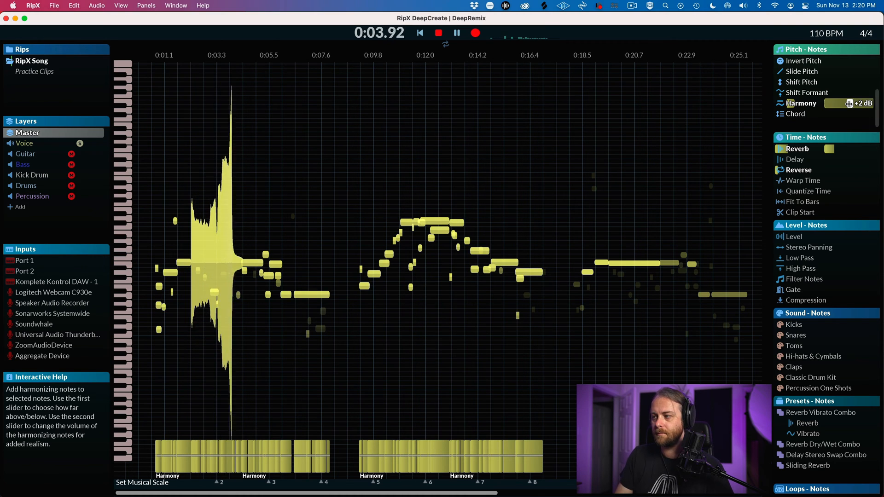
key("space")
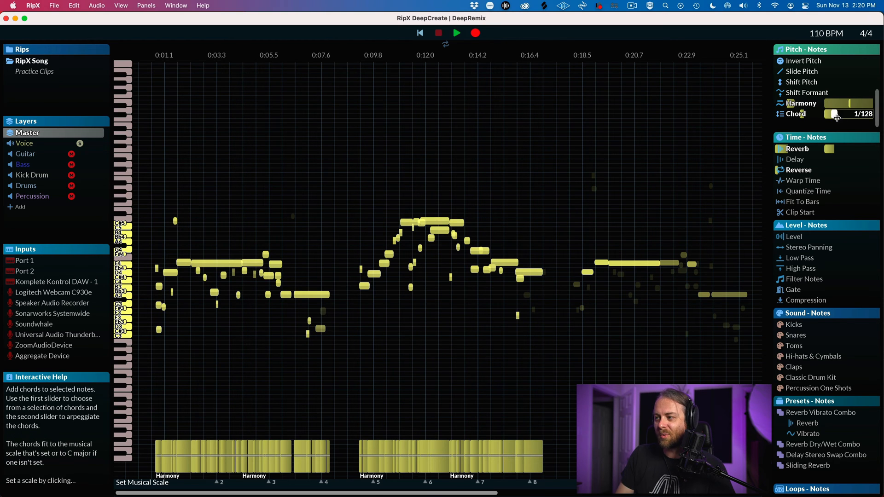
Try Chord #0 and #3 on the selected vocal notes during playback, and remove the chord effect.
left_click_drag(804, 114, 796, 113)
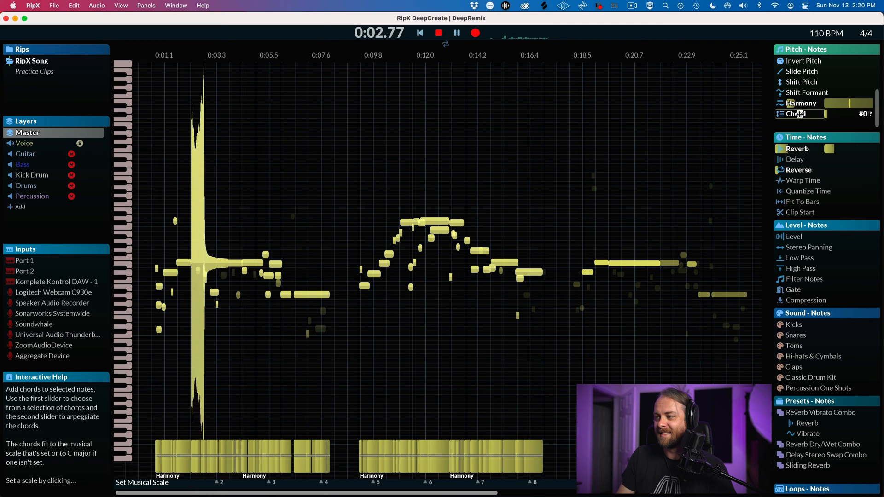
scroll(790, 114, "up", 2)
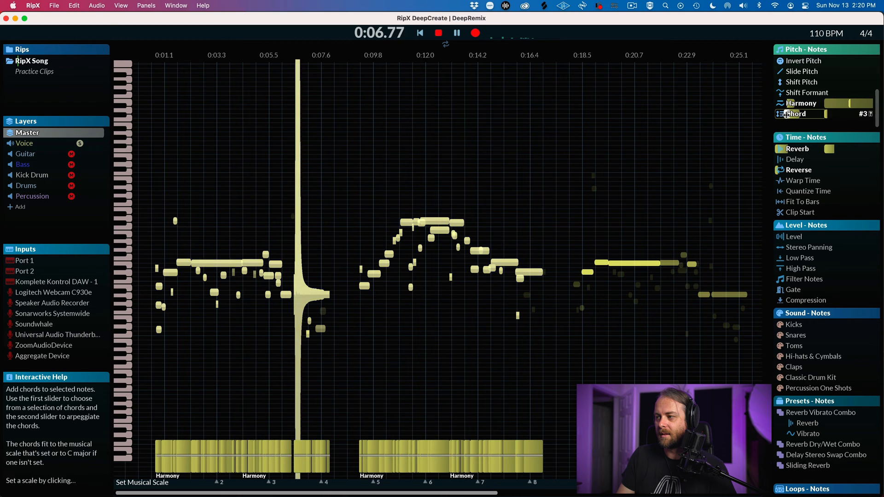
left_click(800, 114)
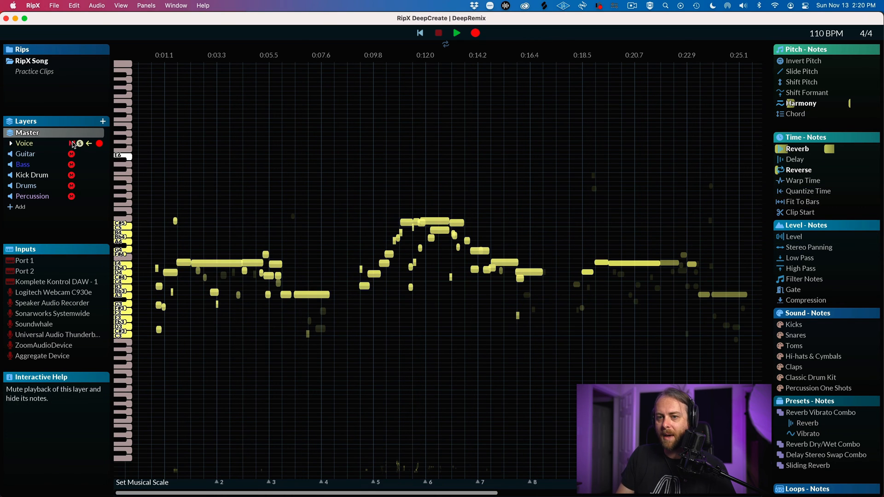
Unsolo the Voice layer to play back the full mix, and set the playhead to about 0:08.7.
left_click(80, 144)
key("space")
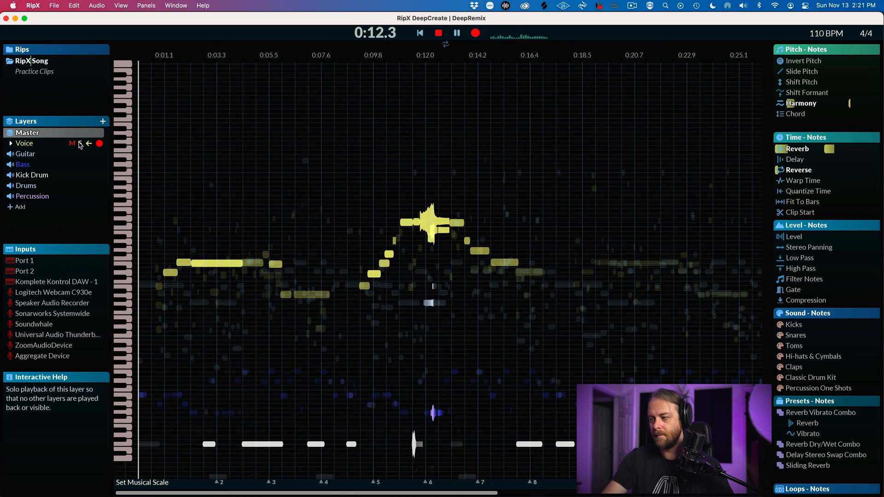
left_click(80, 144)
left_click(348, 347)
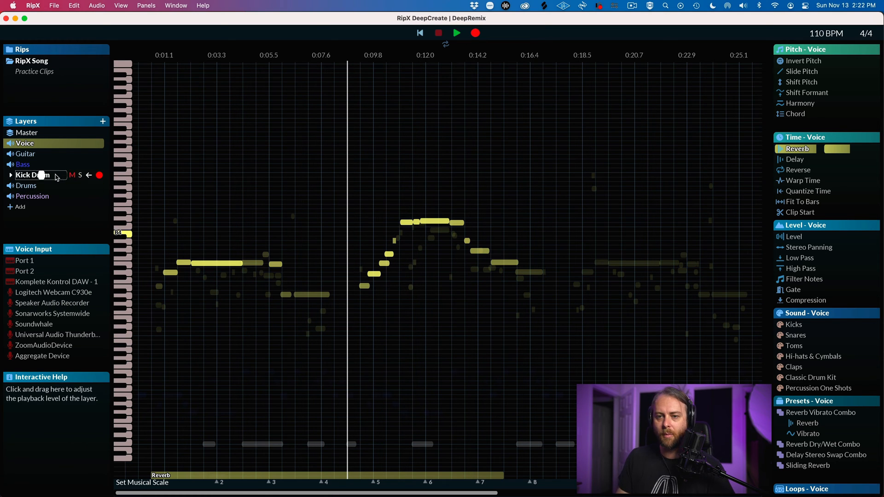
Solo and select the Kick Drum layer, and play it back.
left_click(81, 176)
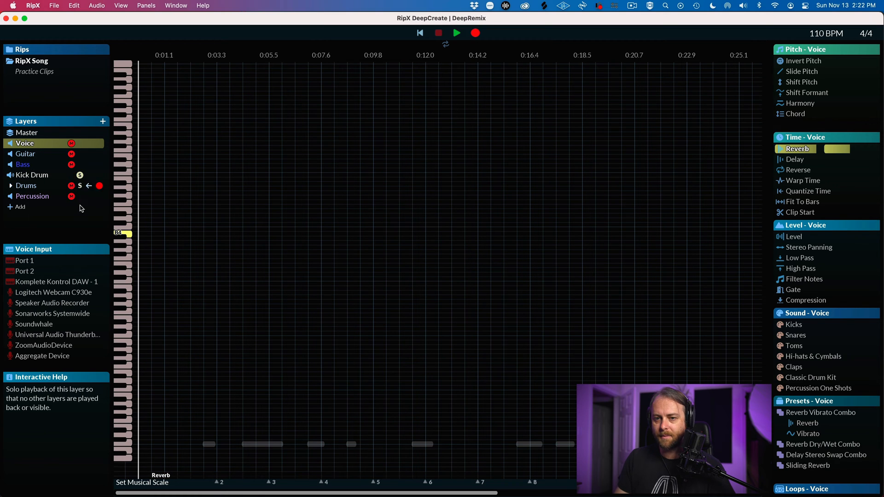
left_click(42, 175)
key("space")
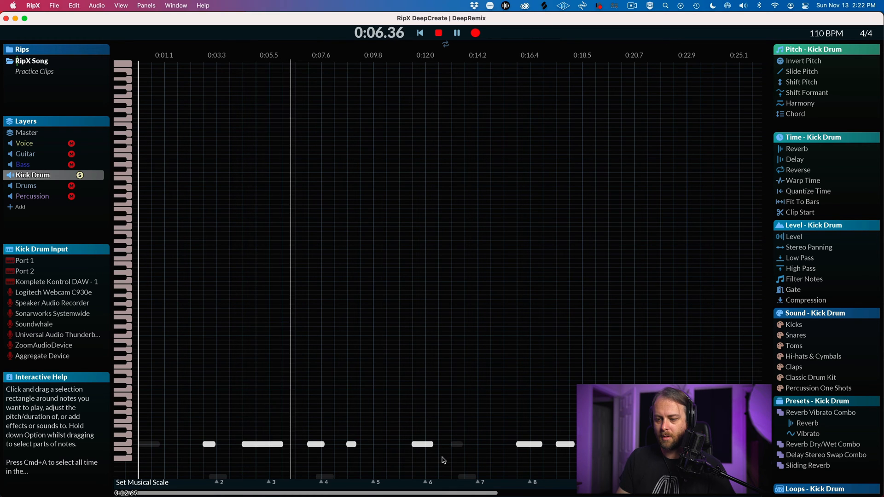
Select the kick drum notes within roughly the first 12 seconds and audition Delay at 1/4 and 1/8 during playback.
left_click_drag(441, 461, 125, 431)
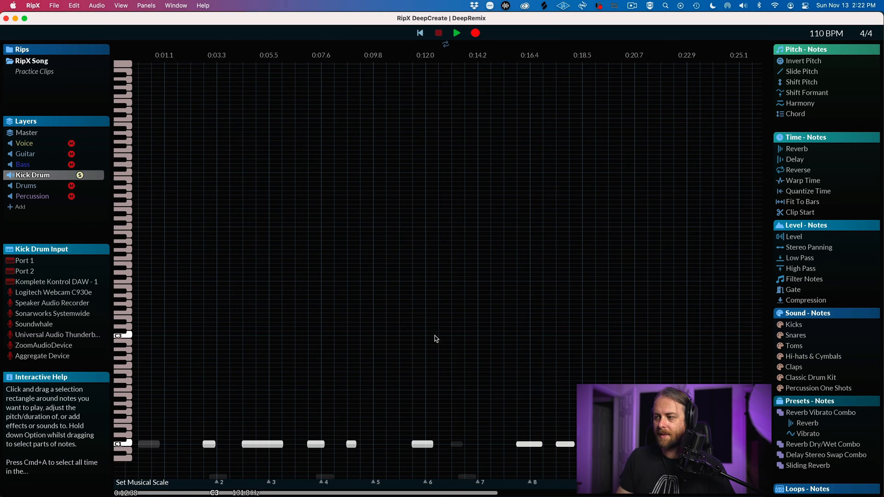
key("space")
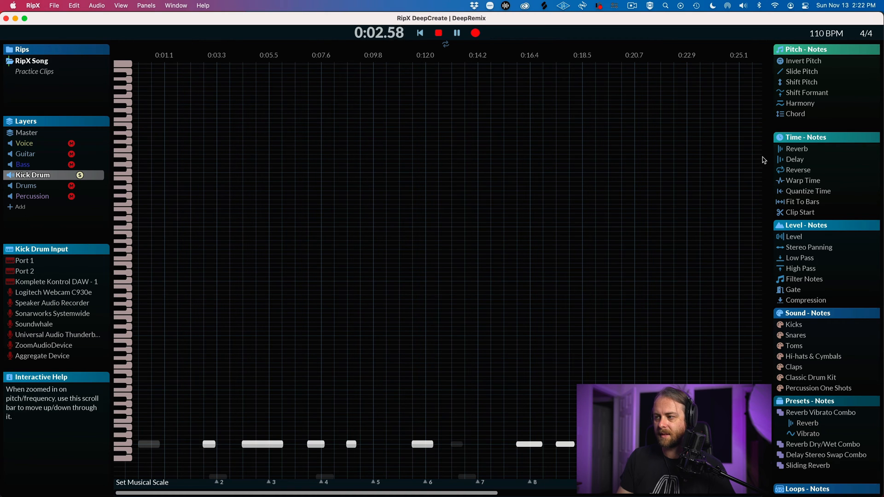
mouse_move(789, 160)
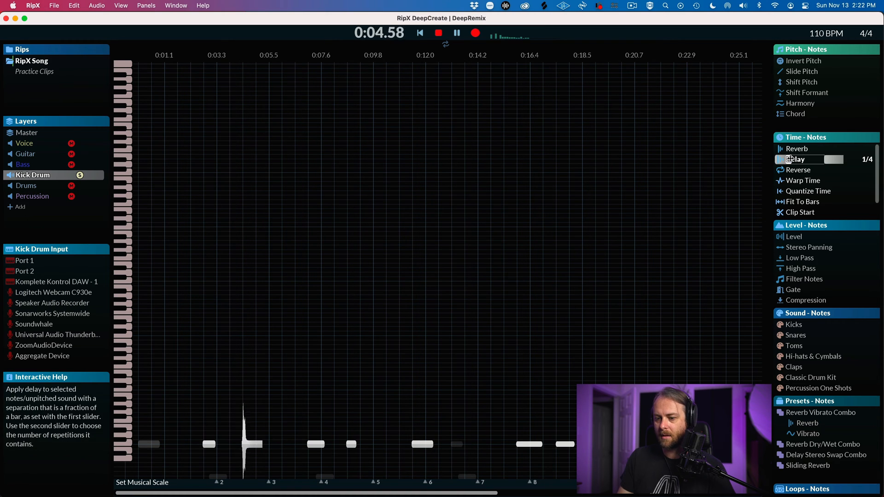
left_click_drag(789, 159, 784, 159)
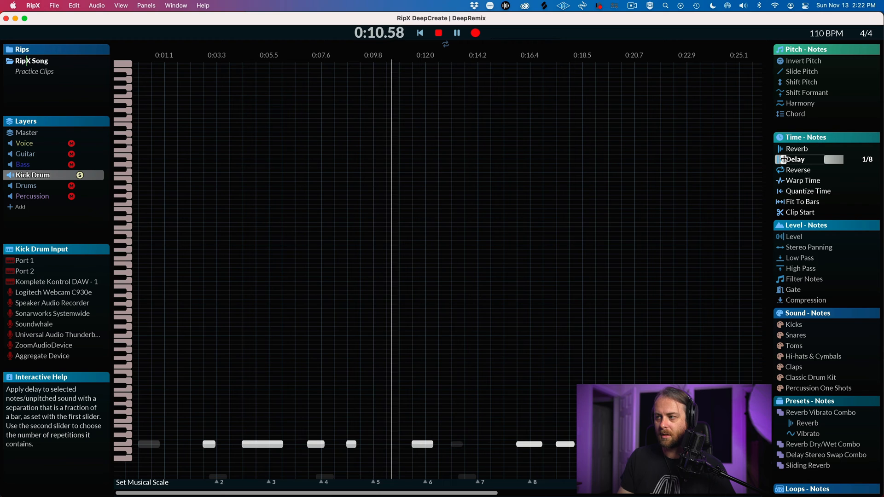
left_click(784, 159)
Apply Reverse fully to the selected kick drum notes, reduce it to a small amount, and play back the result.
left_click(791, 170)
key("space")
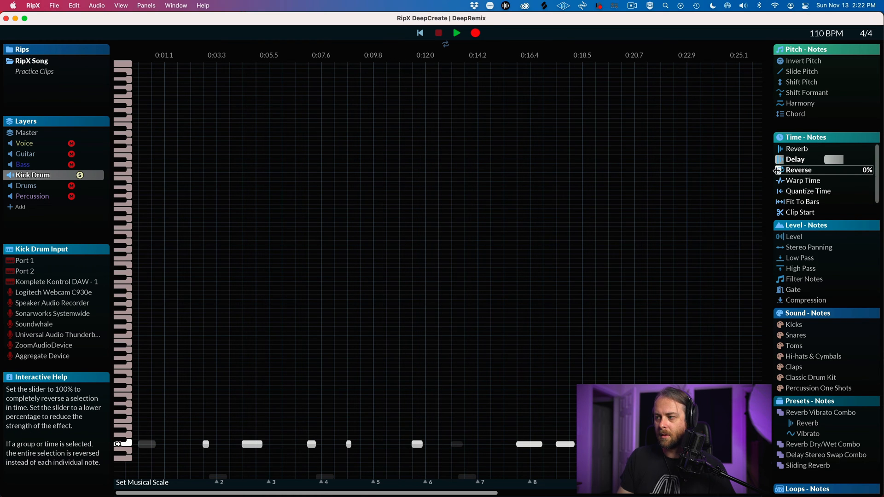
left_click_drag(777, 170, 872, 170)
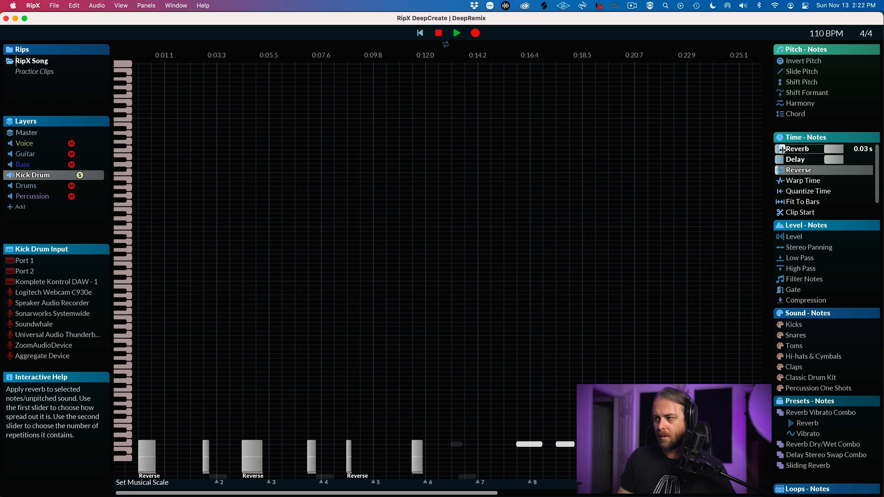
left_click_drag(780, 170, 776, 148)
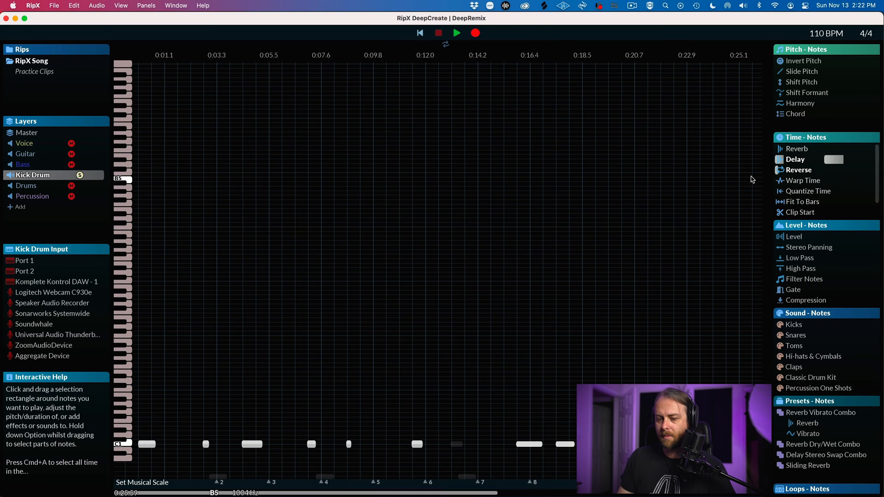
key("space")
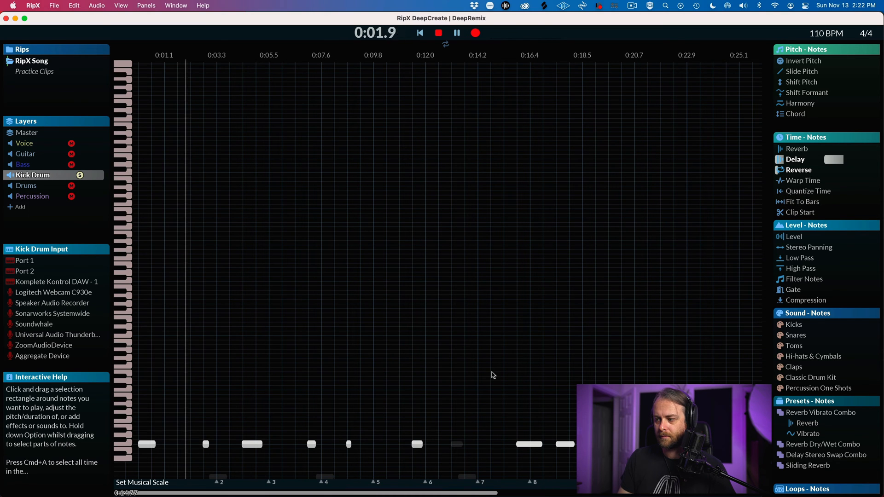
Switch to the Master mix with all layers audible, and solo the Kick Drum layer again for playback.
left_click(29, 133)
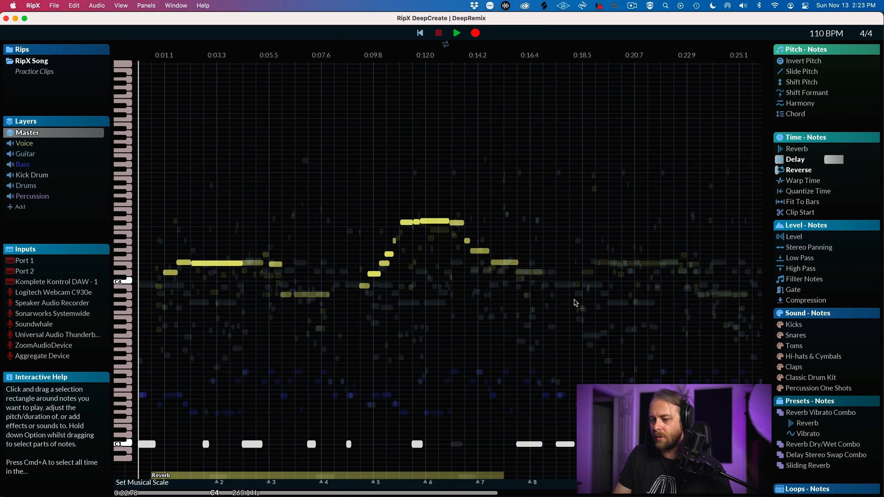
mouse_move(24, 144)
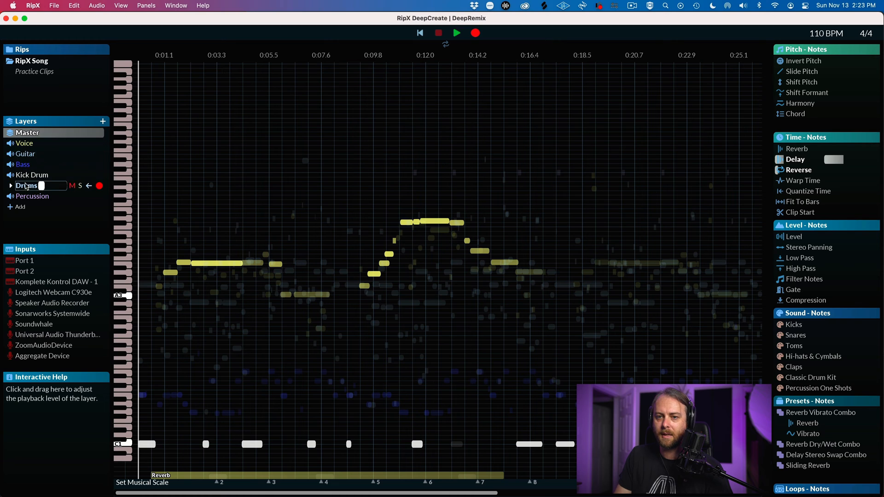
left_click(28, 175)
left_click(80, 175)
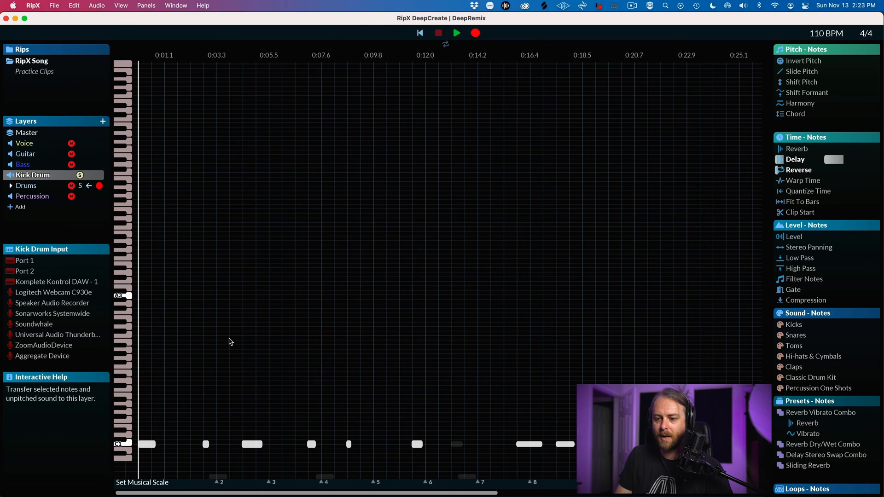
key("space")
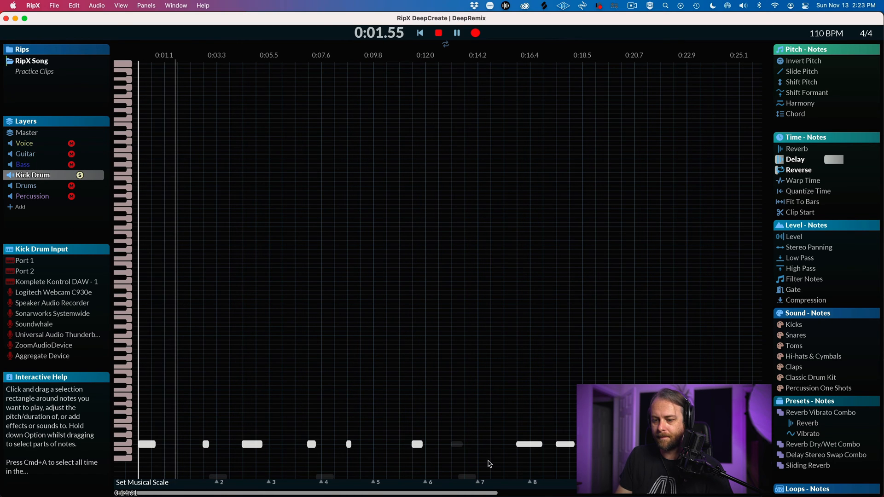
Select the kick drum notes, define a playback loop from the song start to about 0:12.5, and play it briefly.
left_click_drag(491, 462, 142, 417)
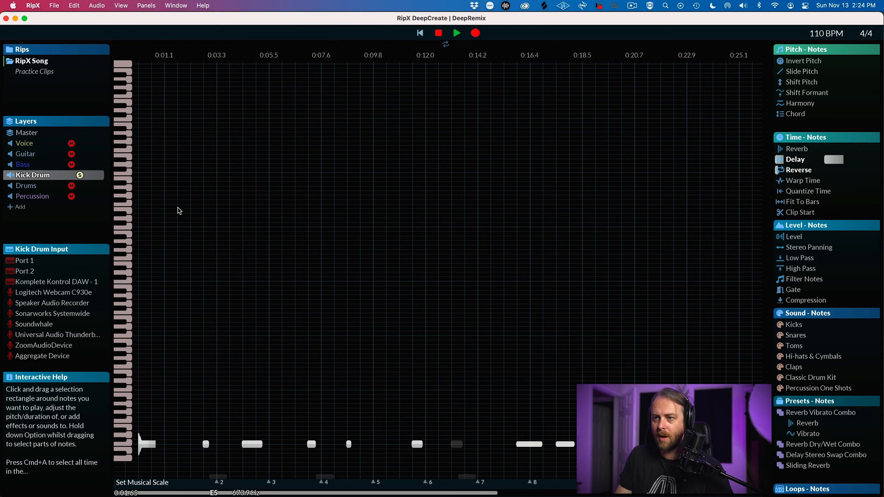
left_click(427, 45)
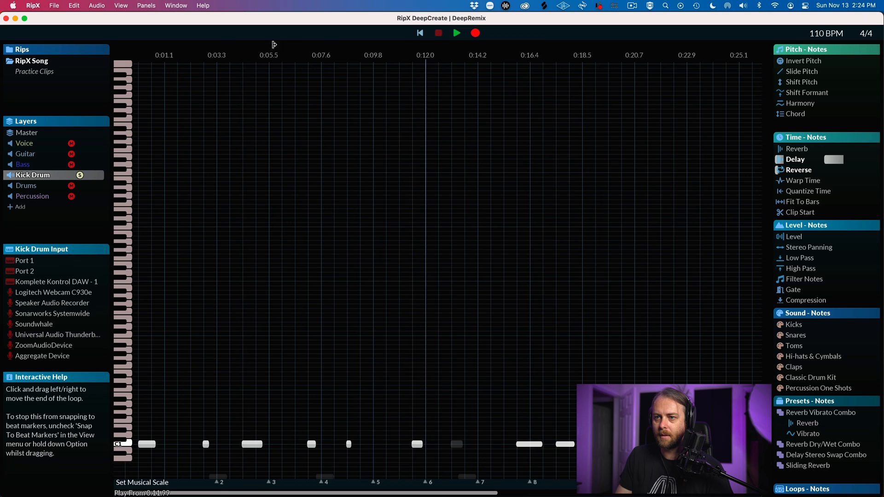
left_click_drag(137, 43, 438, 44)
key("space")
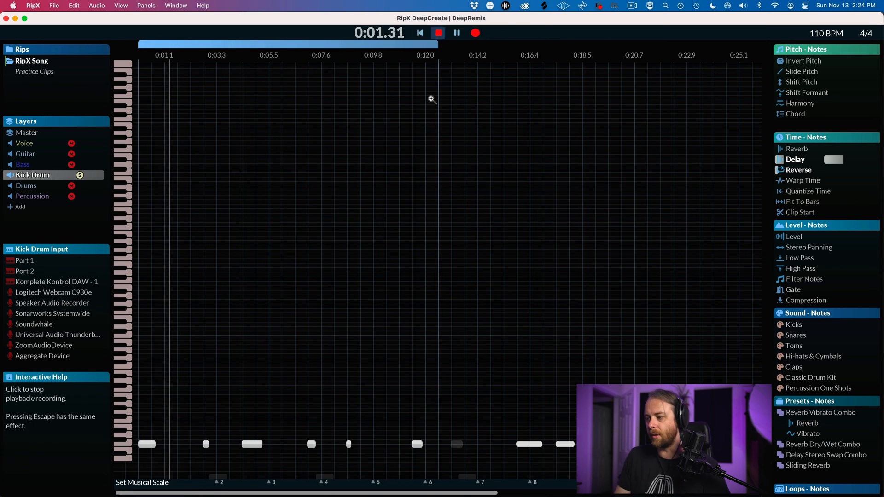
key("space")
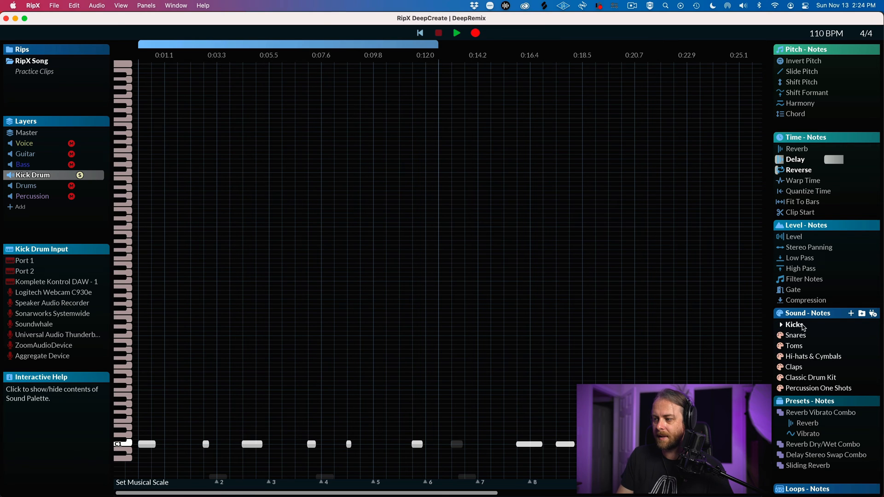
Audition the Kicks palette sounds 36_909Kick_820, 41_909Kick_820 6, Fm_TubeSubKick_02_801 3 and TubeKick_04_801 on the selected kick notes.
left_click(782, 325)
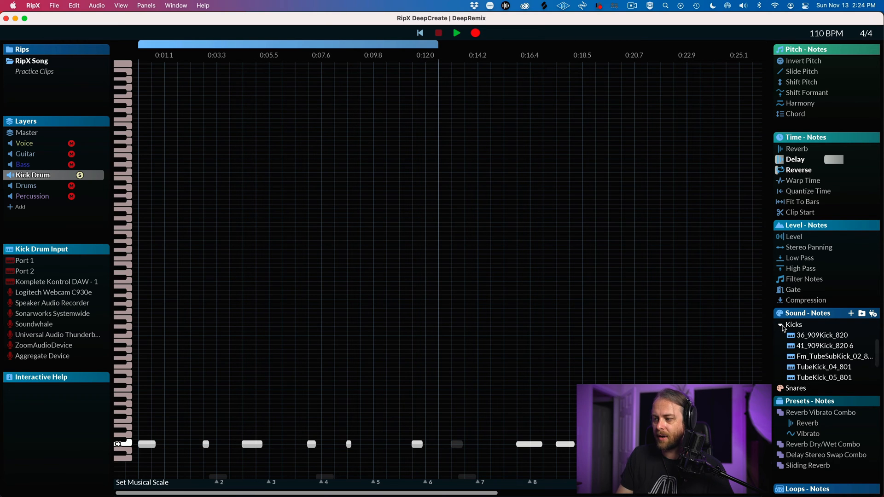
left_click(867, 334)
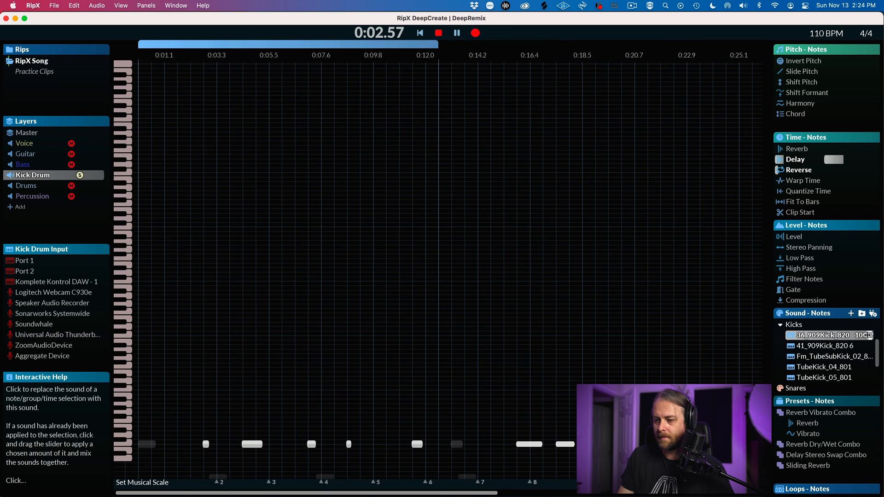
left_click(848, 346)
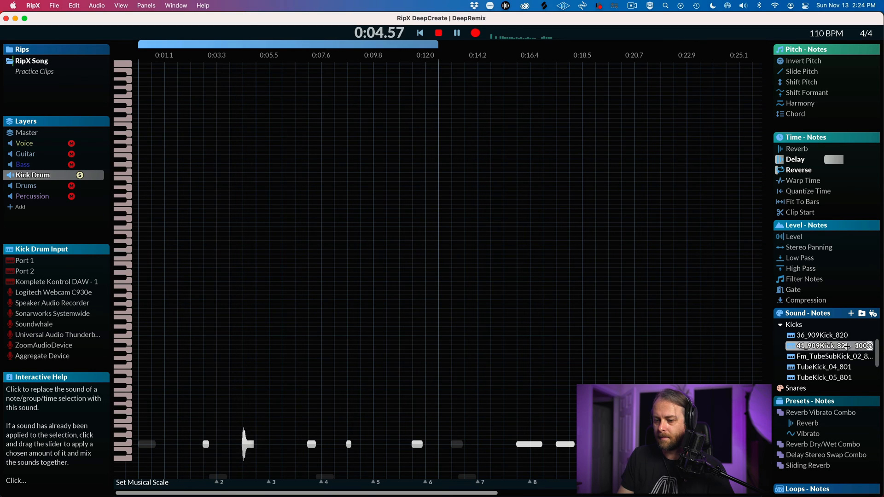
left_click(846, 357)
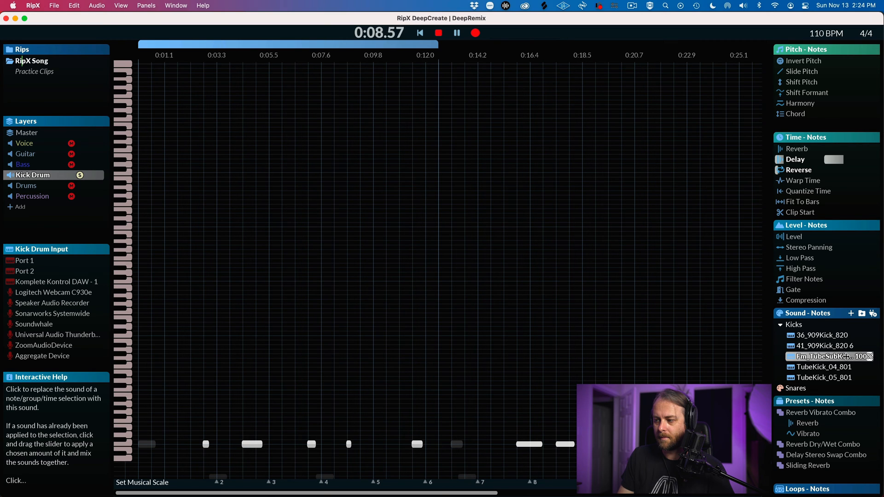
left_click(848, 367)
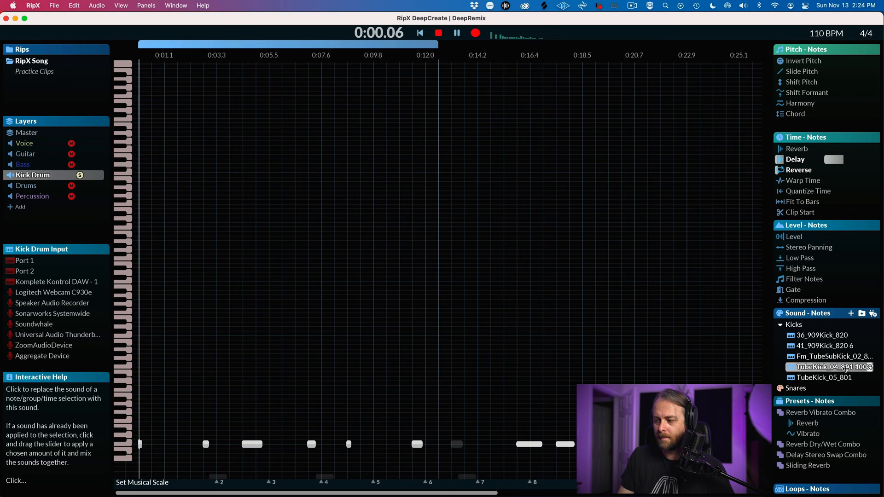
Blend Fm_TubeSubKick_02_801 3 at 46% and 36_909Kick_820 at 17% into the selected kick notes, and collapse the Kicks palette.
left_click(847, 357)
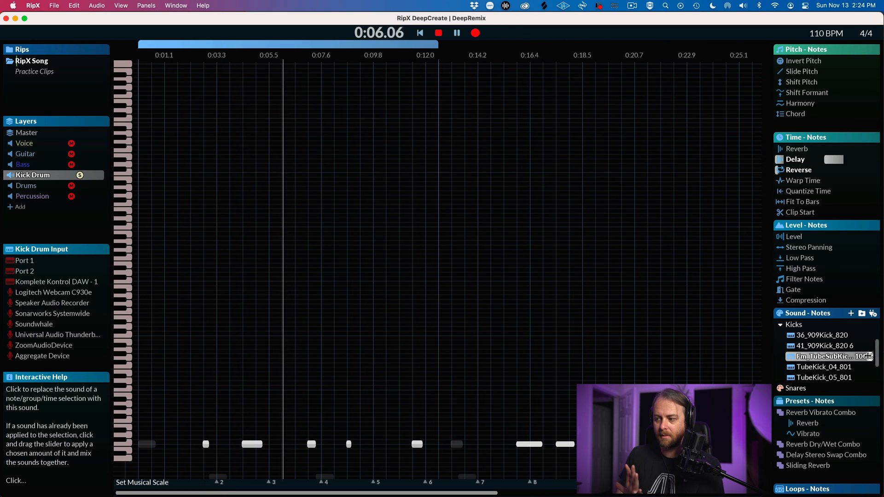
mouse_move(869, 356)
left_mouse_down()
mouse_move(820, 356)
mouse_move(861, 356)
left_mouse_up()
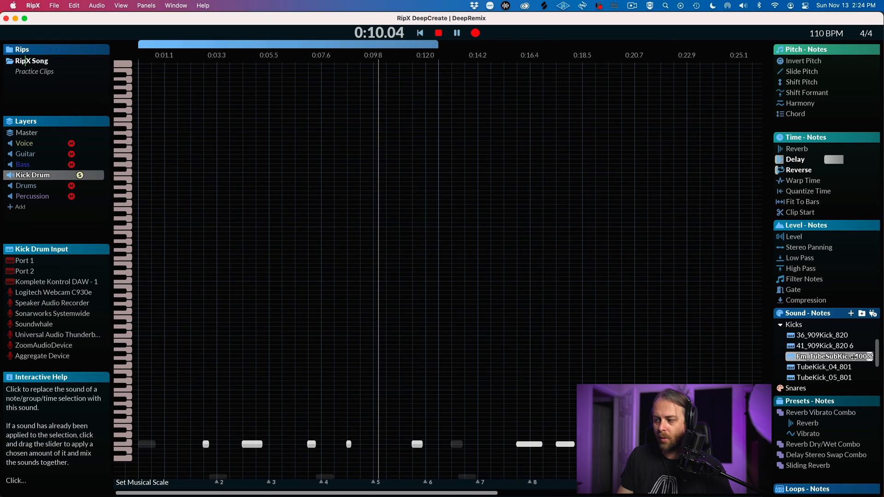
left_click_drag(869, 356, 826, 358)
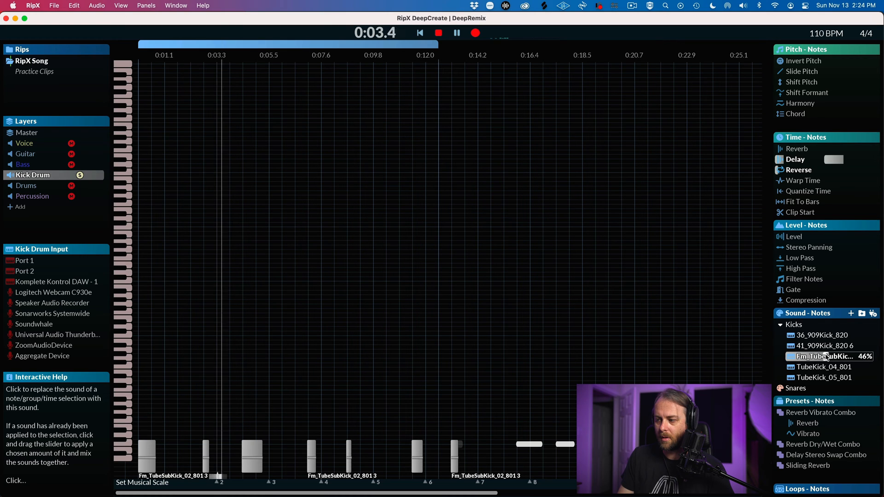
left_click(804, 336)
key("space")
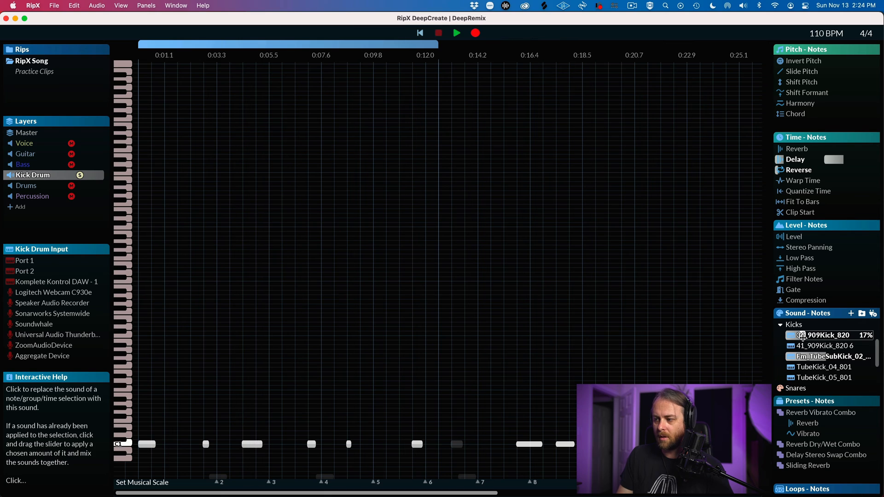
left_click(780, 325)
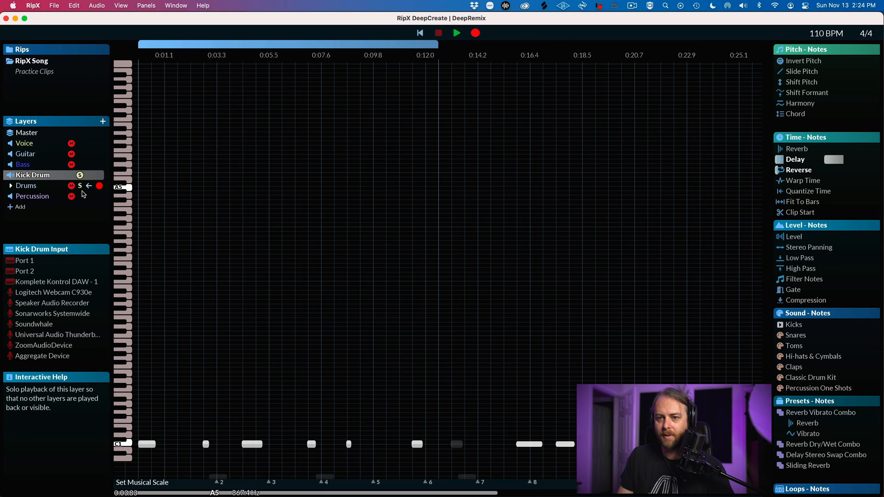
Unsolo the Kick Drum layer to play the full mix, and extend the loop end to 0:14.18.
left_click(81, 176)
key("space")
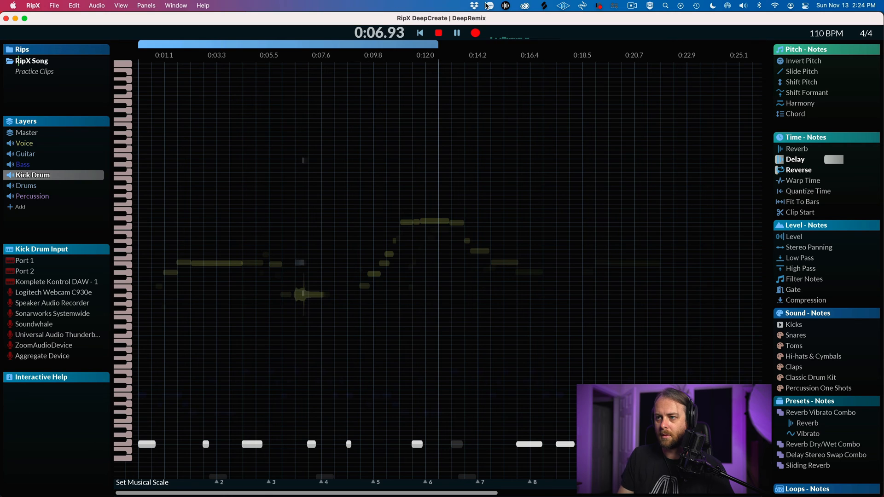
left_click_drag(437, 44, 480, 45)
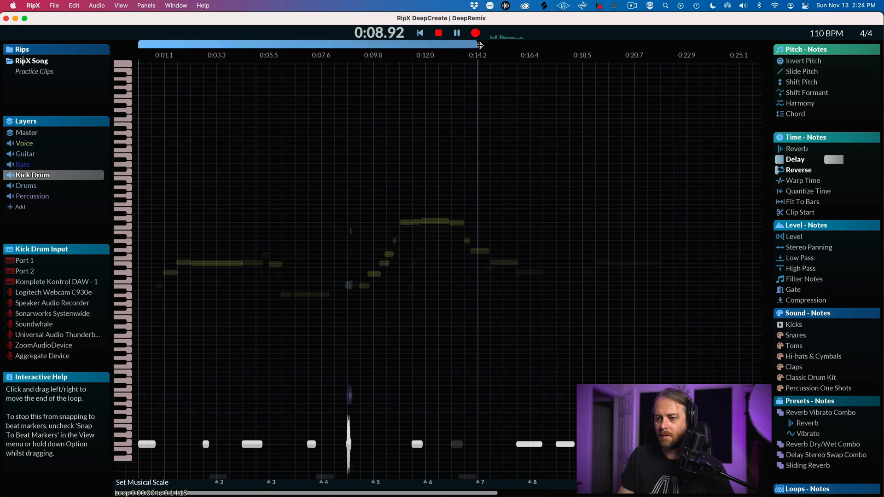
key("space")
Solo and select the Guitar layer, and play it back briefly.
left_click(52, 156)
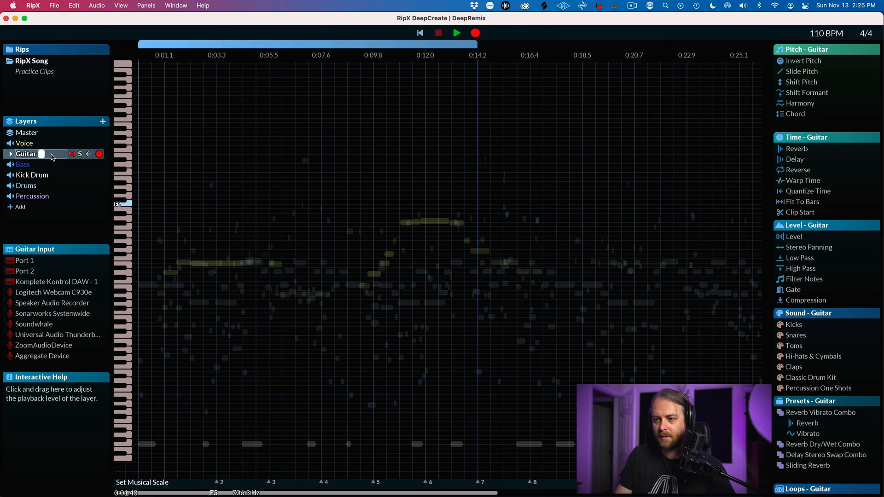
left_click(80, 154)
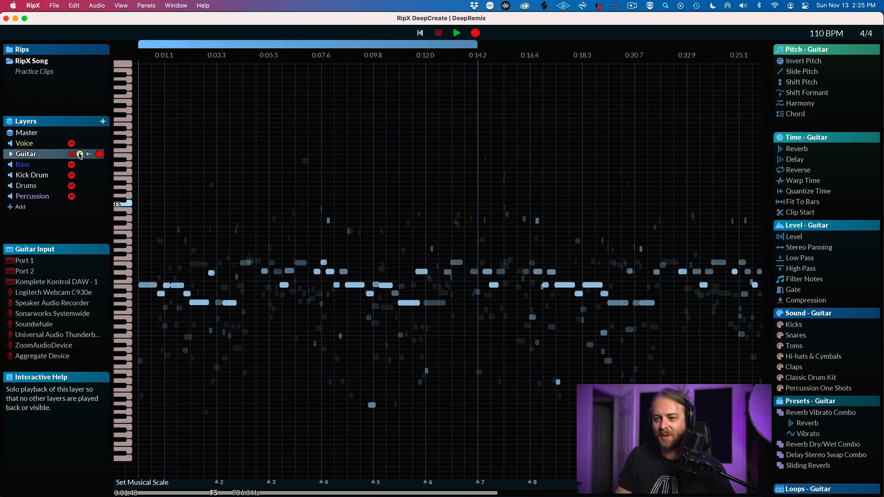
key("space")
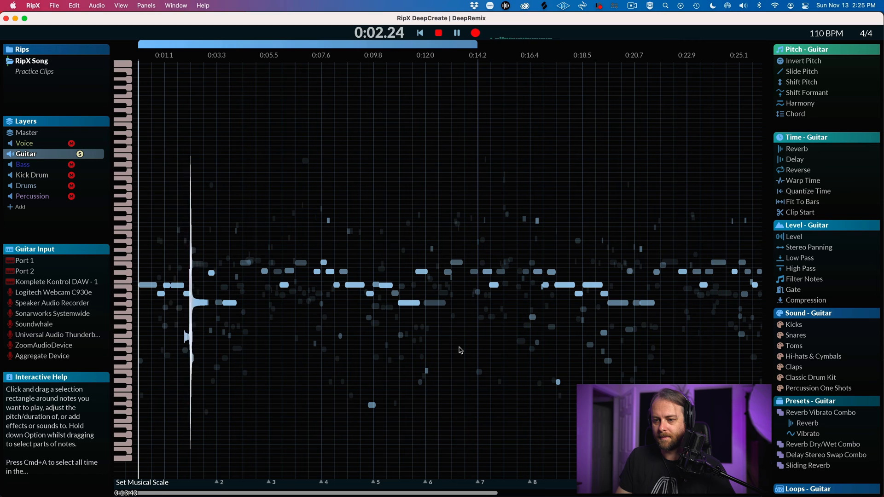
key("space")
Select the guitar notes within the loop, and collapse and reopen the Sound palettes for them.
scroll(138, 363, "up", 5)
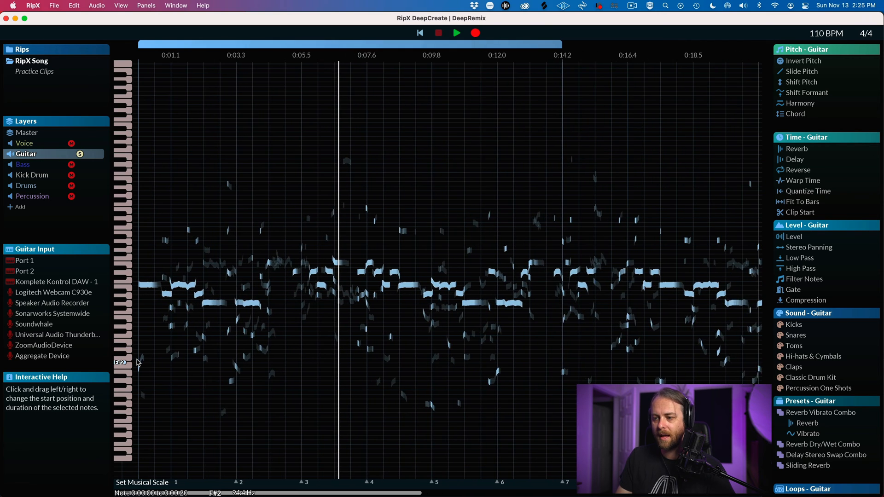
left_click_drag(571, 436, 146, 171)
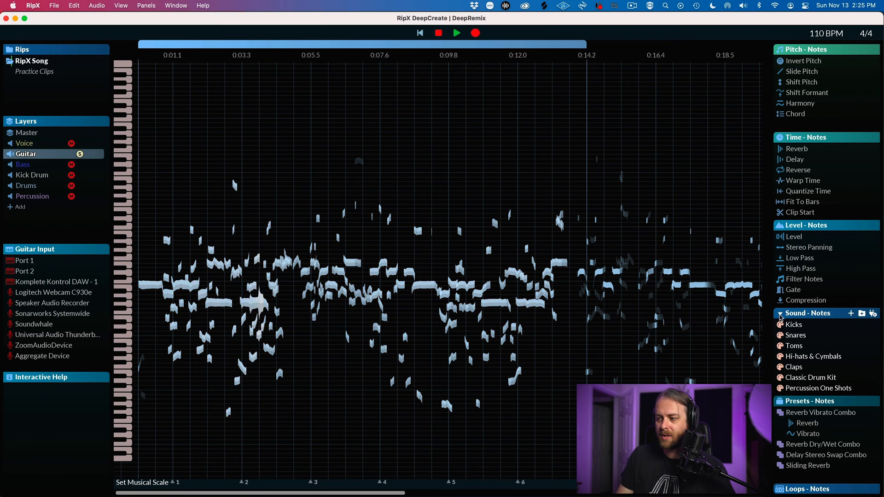
left_click(781, 314)
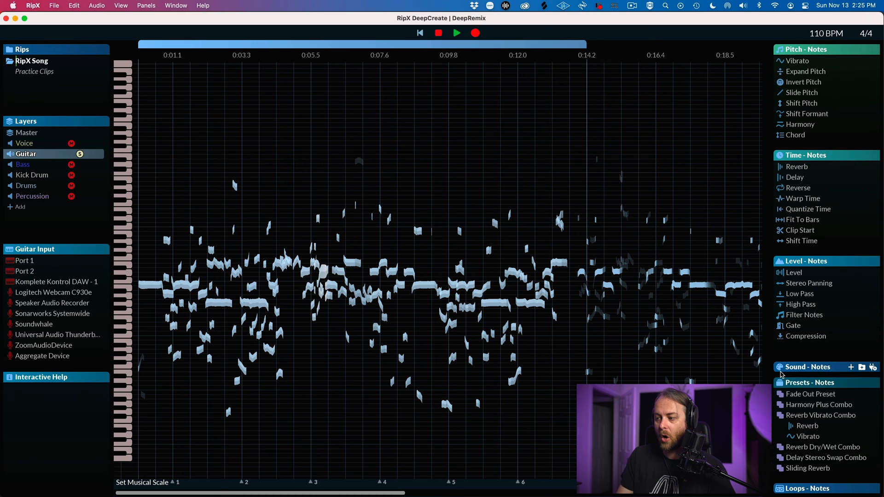
left_click(782, 371)
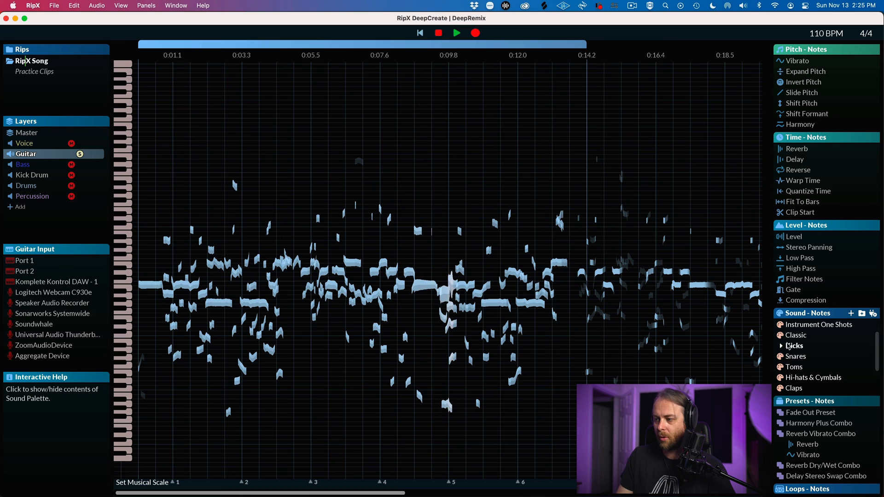
Replace the selected guitar notes with the Acoustic sound from the Guitars palette at 100%, and play them back.
scroll(788, 347, "up", 3)
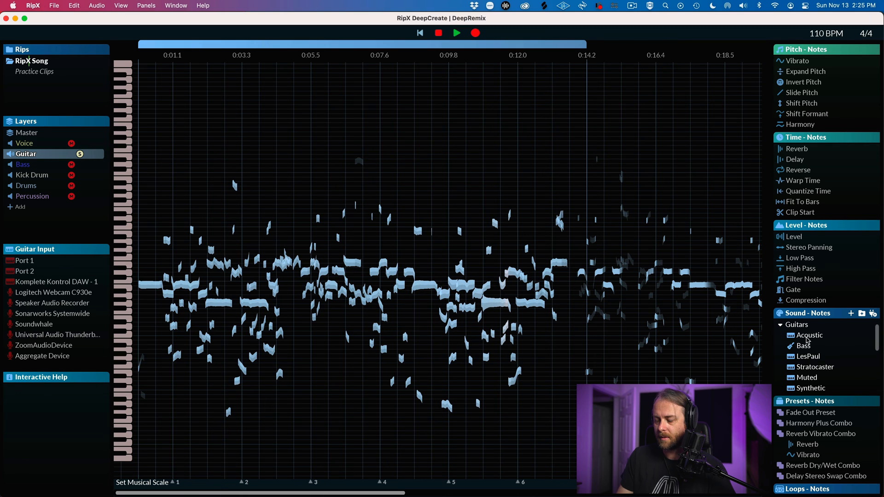
left_click(804, 335)
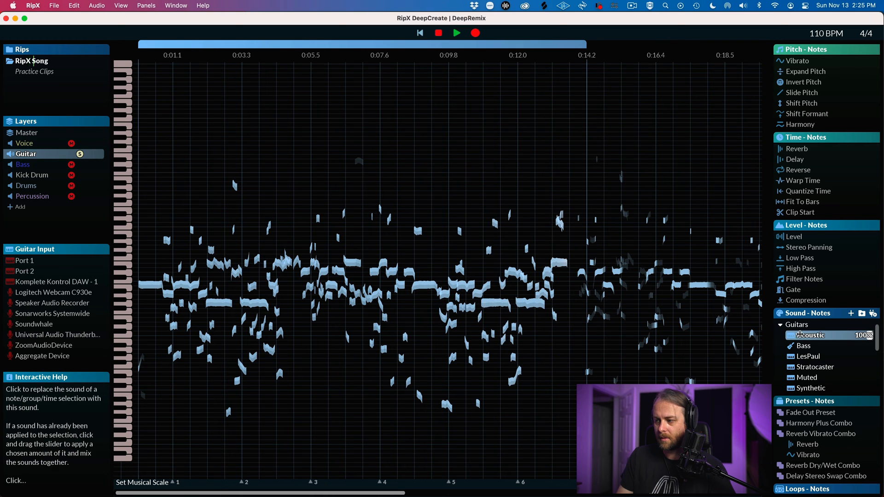
key("space")
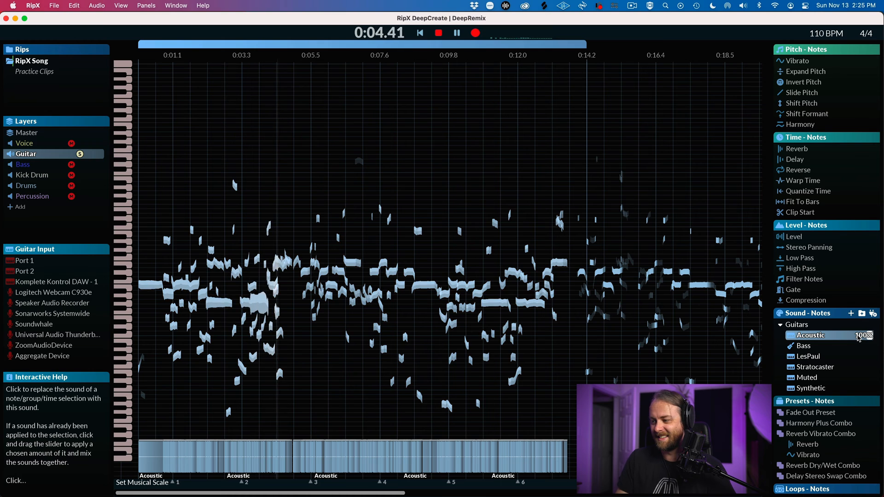
left_click(865, 357)
left_click(865, 335)
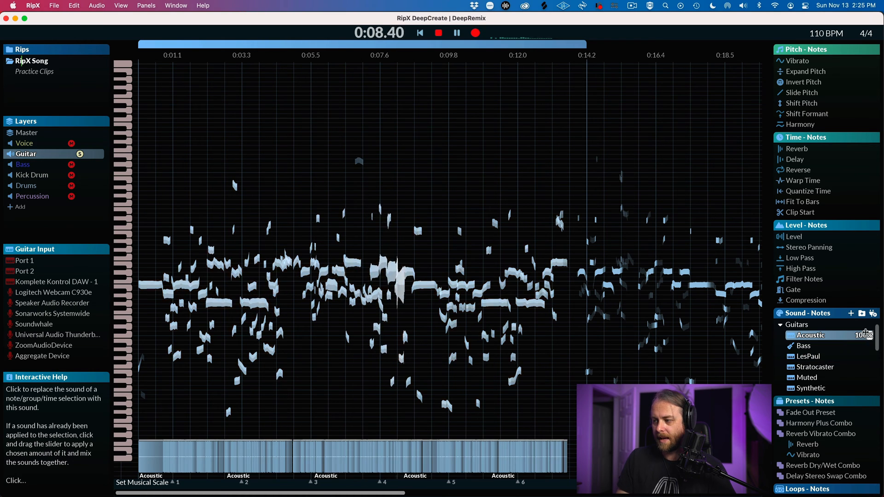
Audition the Stratocaster sound on the selected guitar notes, and switch back to Acoustic at 100%.
left_click(797, 358)
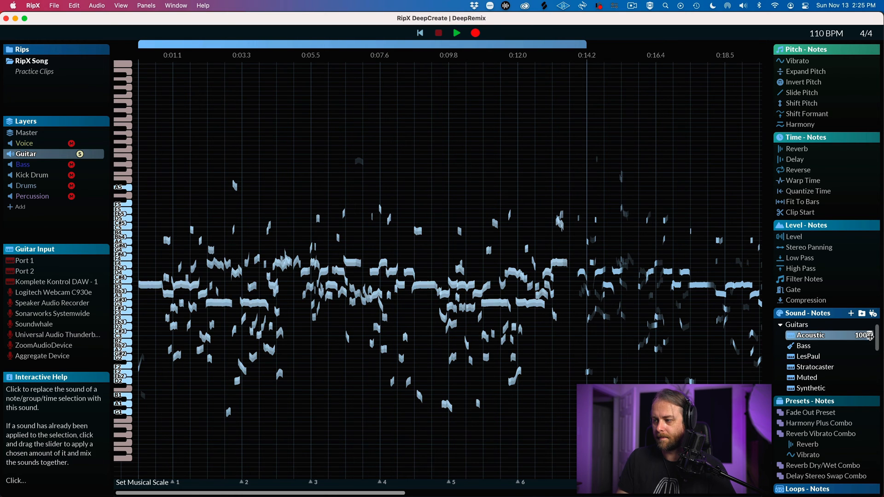
left_click(870, 336)
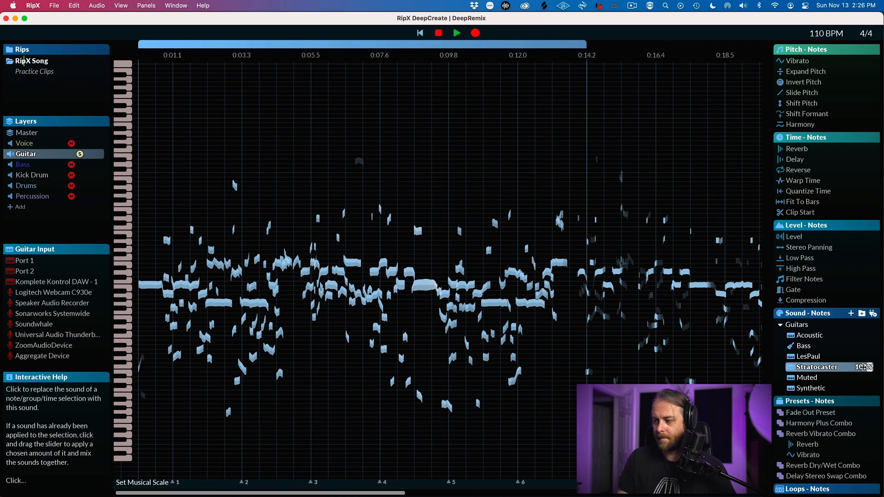
left_click(858, 338)
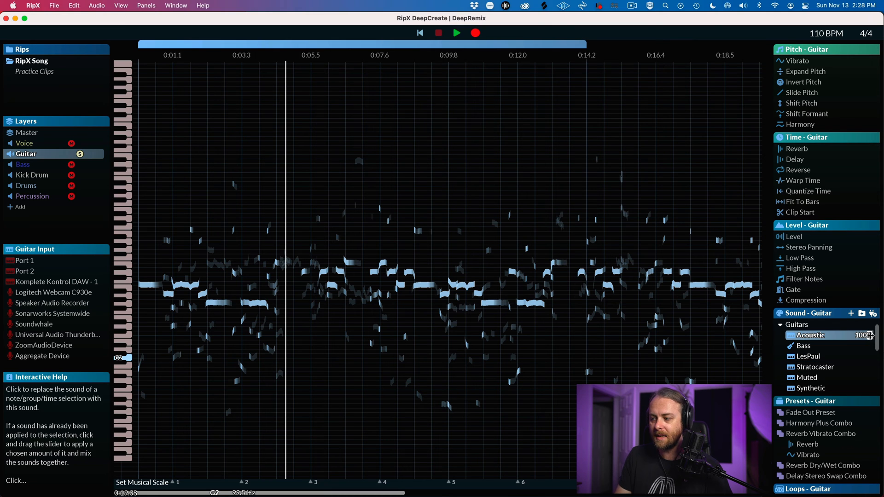
Collapse the Guitars palette to show the list of available sound palettes.
left_click(783, 324)
left_click(783, 324)
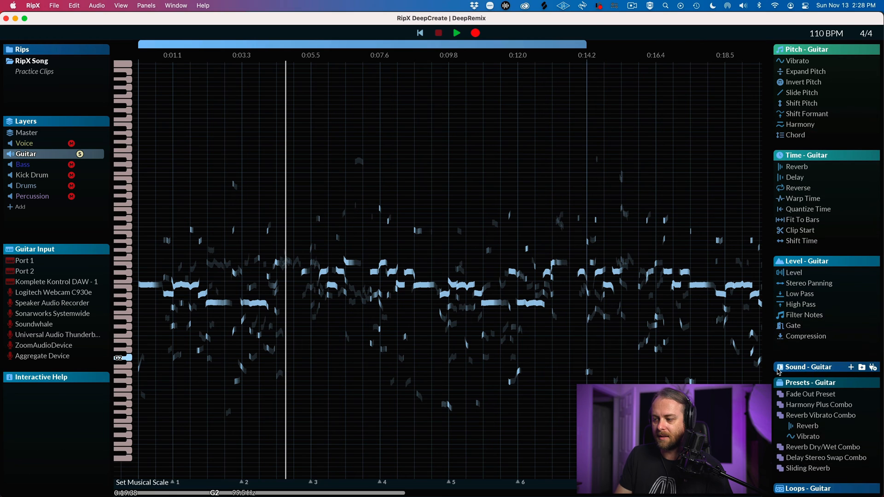
left_click(783, 326)
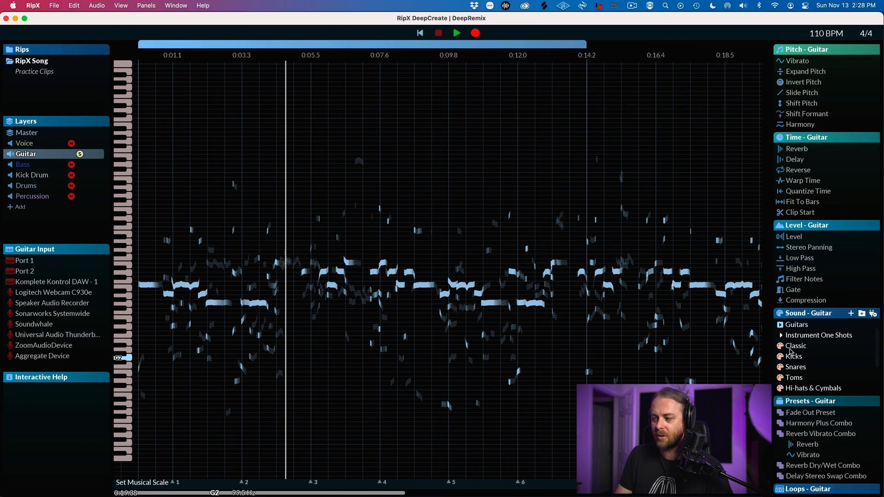
Request permanent deletion of the Guitars sound palette, and decline it.
right_click(789, 328)
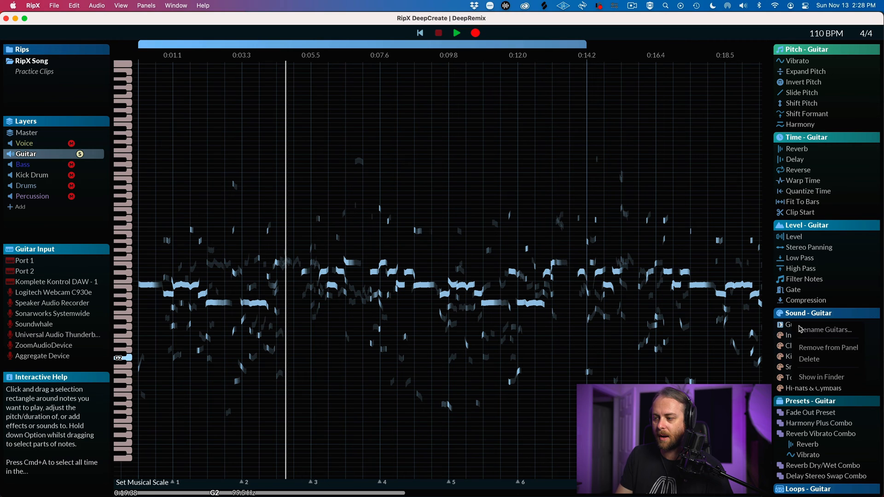
left_click(807, 360)
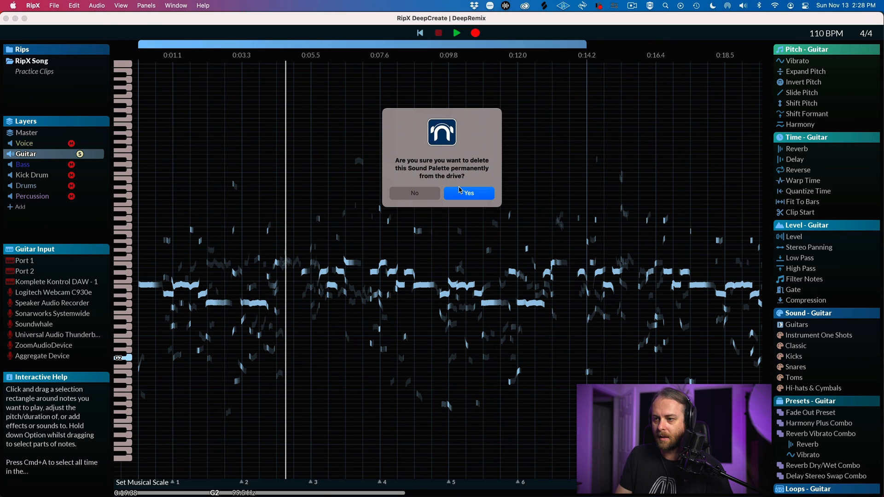
left_click(400, 198)
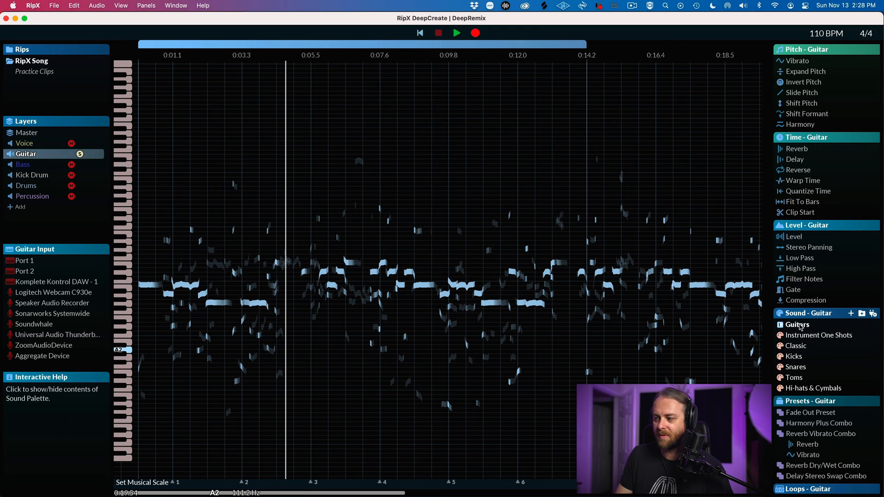
Replace the selected guitar notes with Acoustic Guitar from the Classic palette at 100%, and play them back.
left_click(782, 325)
left_click(796, 336)
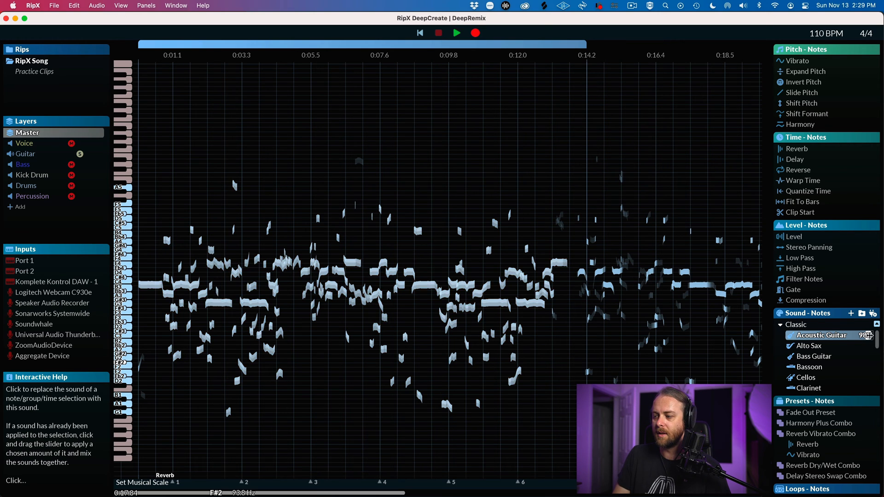
left_click(870, 335)
key("space")
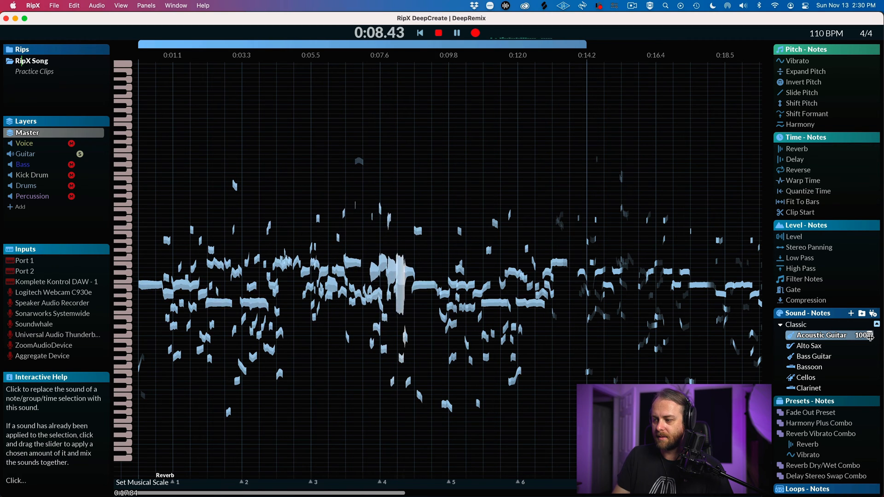
Audition Alto Sax, Bass Guitar, Bassoon, Cellos and Clarinet from the Classic palette on the selected guitar notes during playback.
left_click(870, 346)
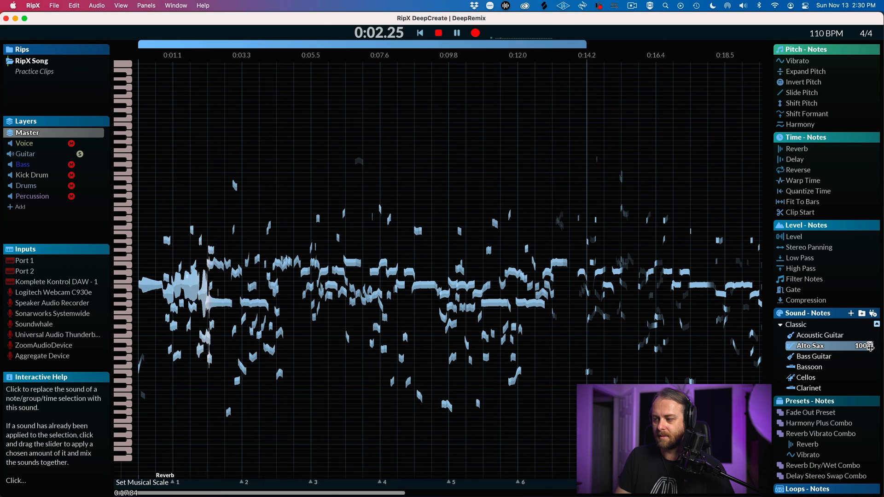
left_click(870, 356)
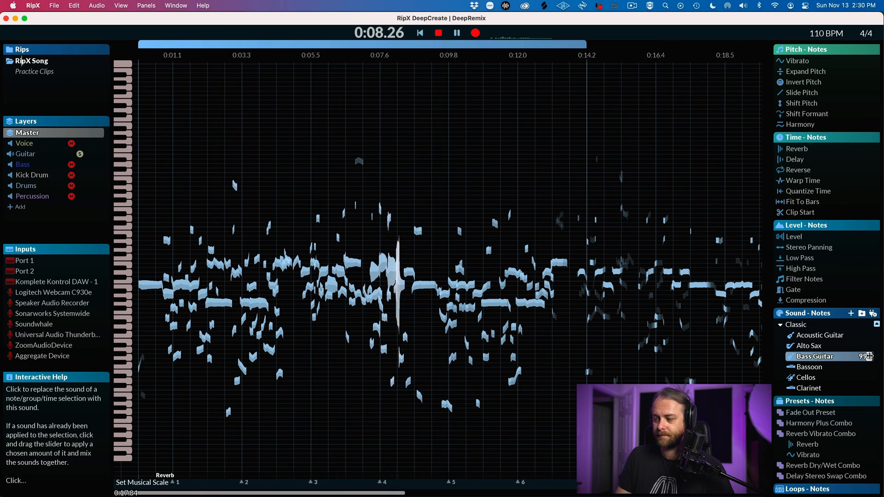
left_click(869, 367)
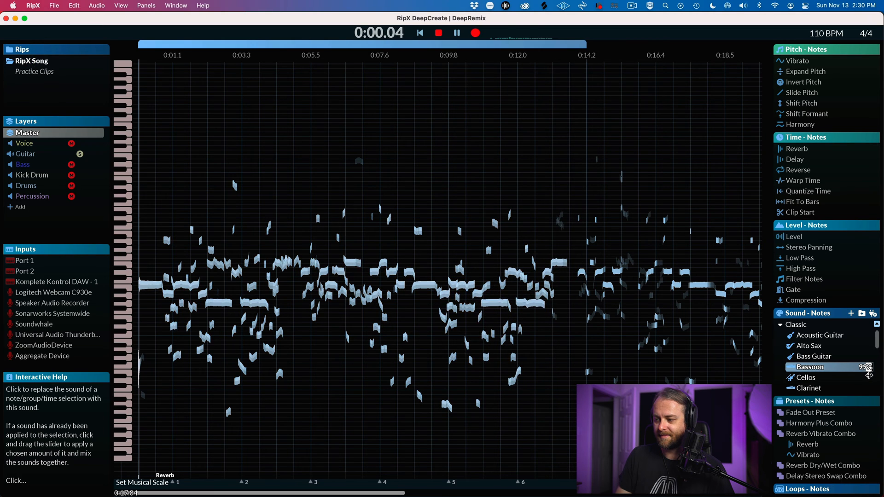
left_click(868, 378)
left_click_drag(869, 379, 870, 378)
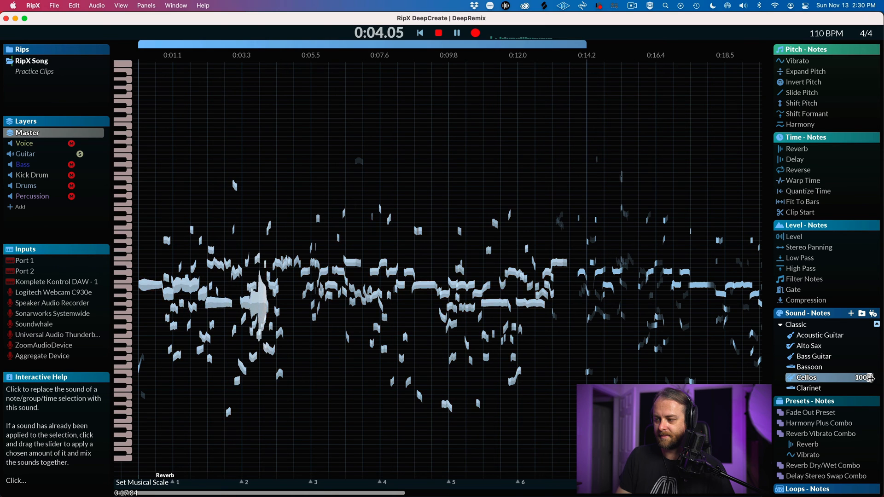
left_click(862, 388)
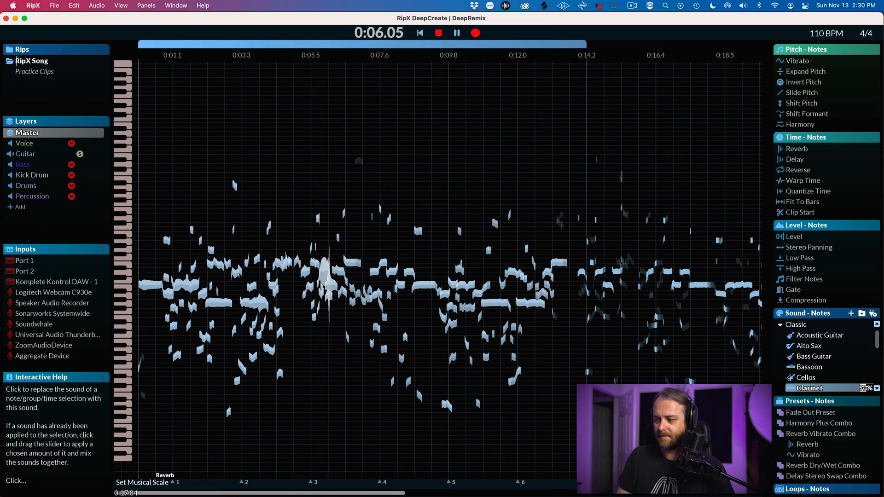
Audition Distorted Guitar and then Flute at 100% from the Classic palette on the same guitar notes.
scroll(864, 389, "down", 5)
scroll(866, 388, "up", 5)
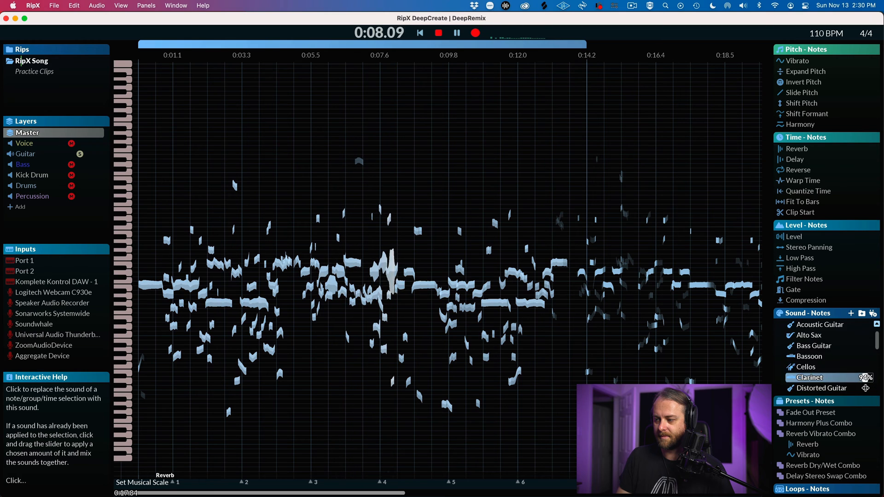
left_click(860, 335)
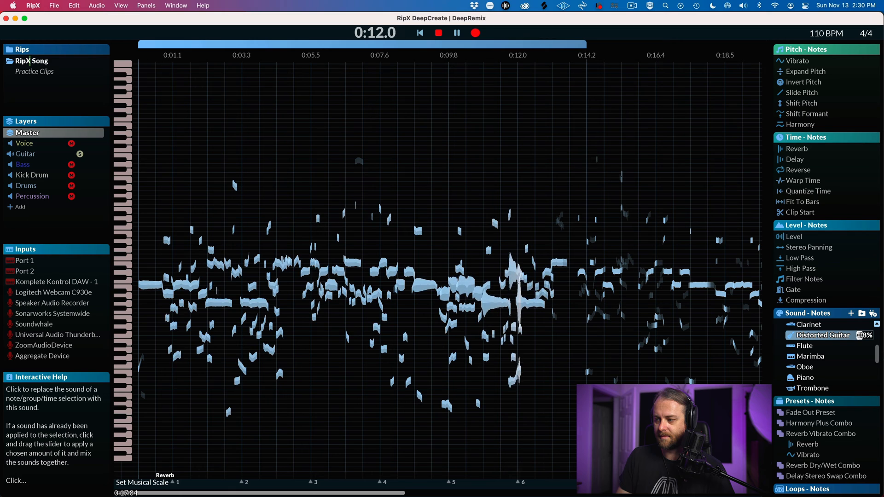
left_click(858, 346)
left_click_drag(858, 346, 870, 347)
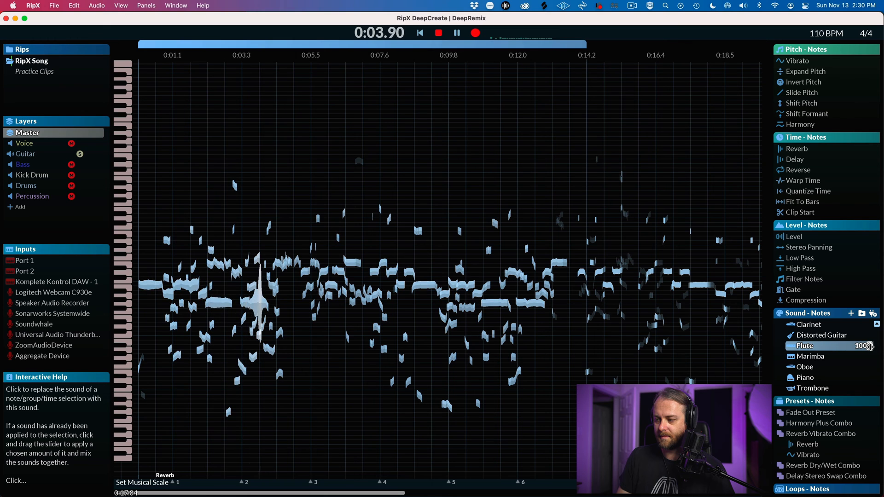
Replace the selected guitar notes with the Marimba sound at 100%.
left_click(861, 357)
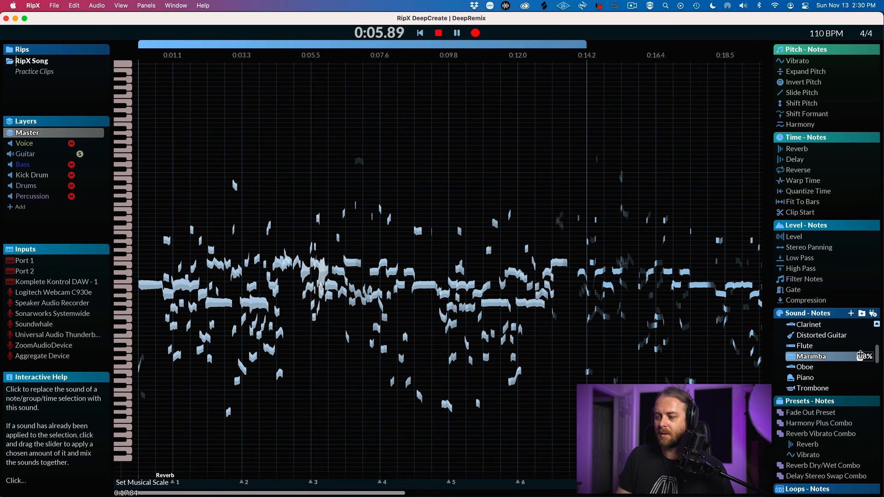
left_click_drag(861, 356, 871, 356)
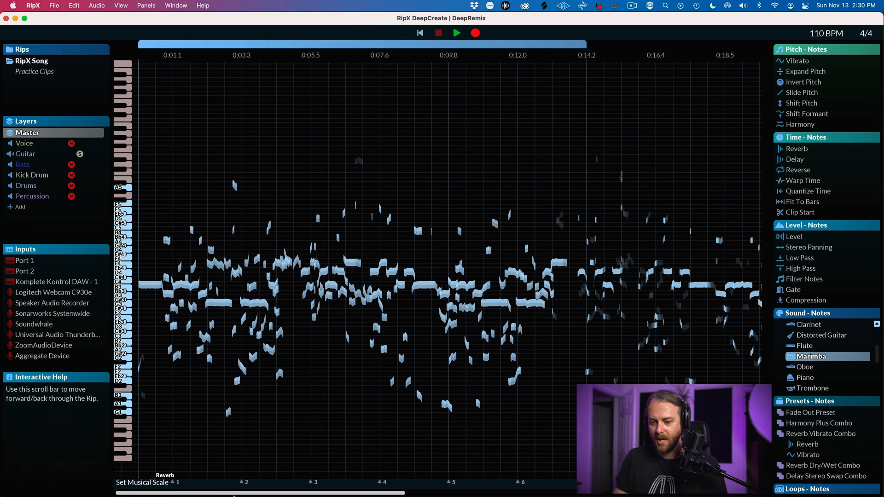
left_click(834, 359)
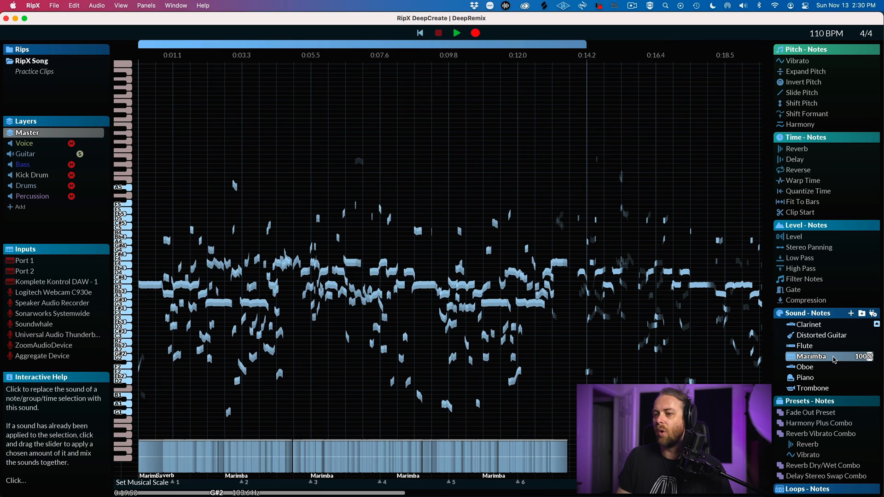
Deselect the notes, unsolo the Guitar layer, and play the full mix.
left_click(238, 447)
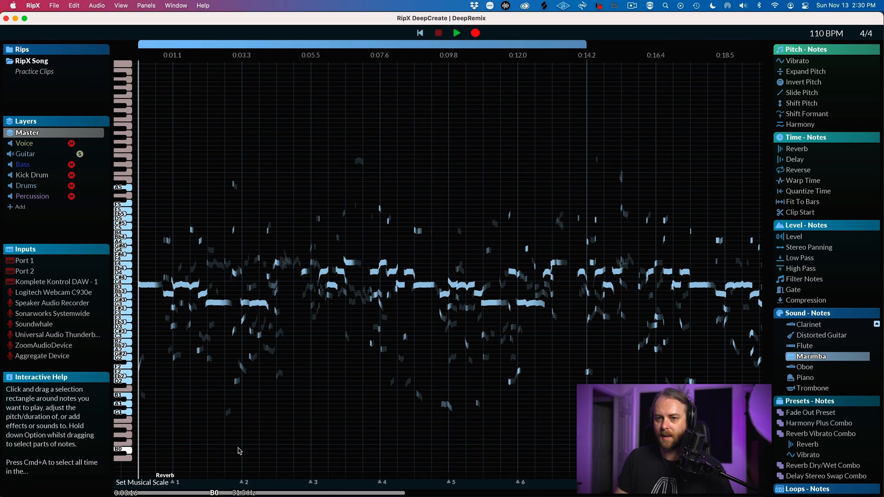
left_click(81, 155)
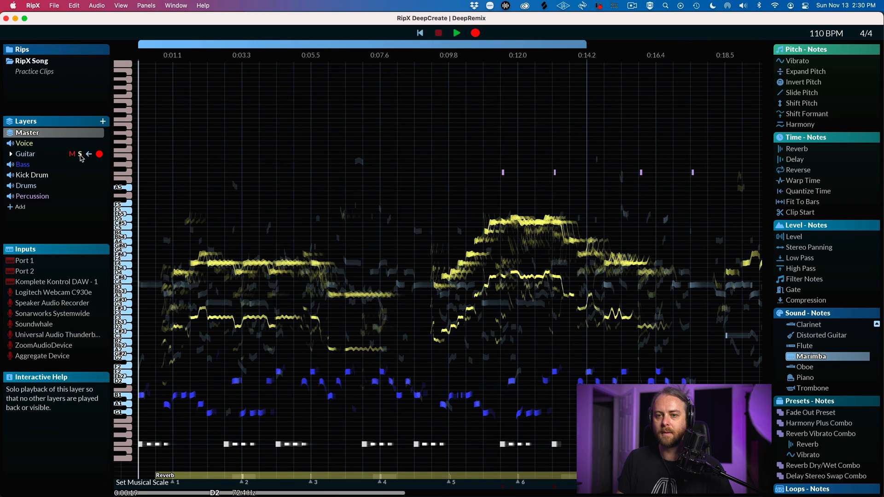
key("space")
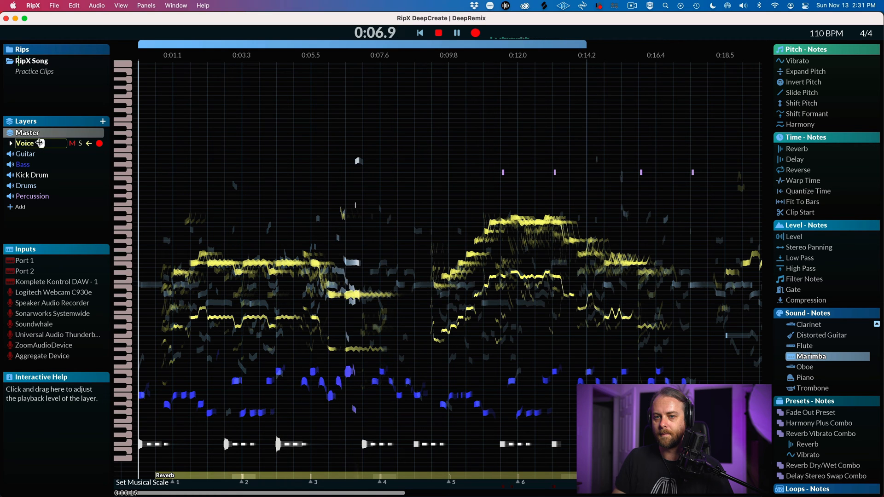
Lower the Voice layer's playback level to -15 dB, and extend the loop end to midway between 0:16.4 and 0:18.5.
left_click_drag(42, 144, 35, 143)
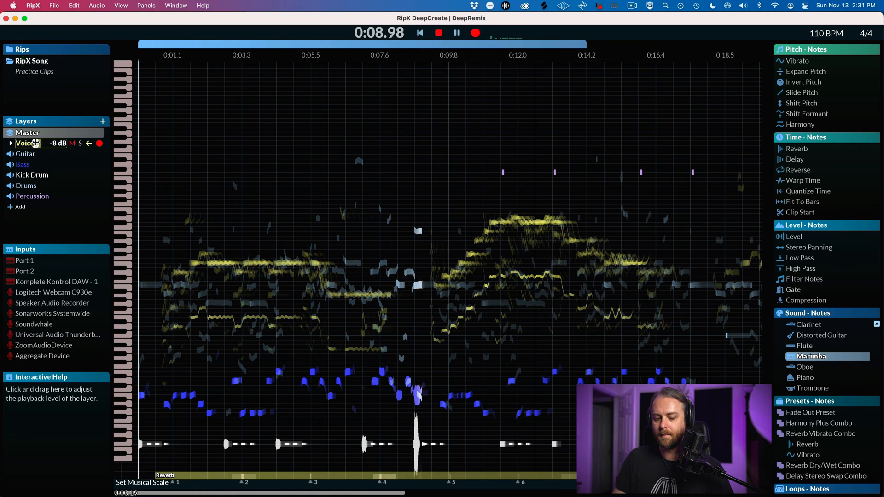
left_click_drag(35, 144, 37, 143)
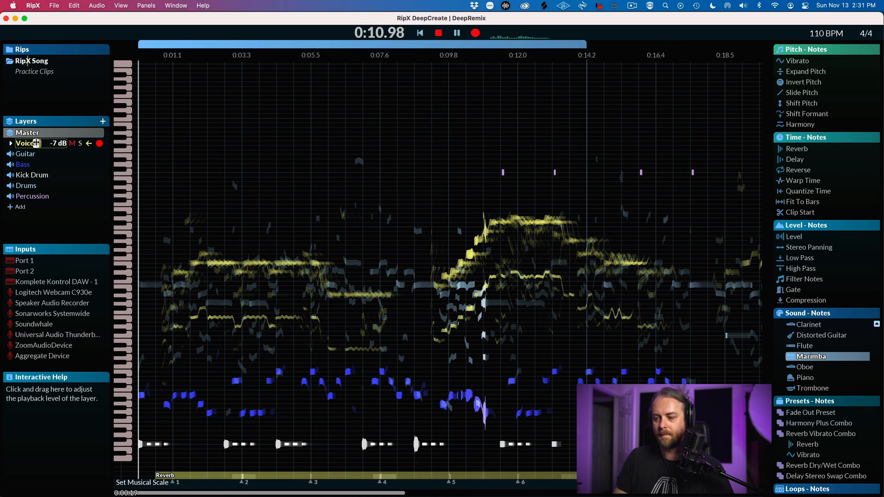
left_click_drag(36, 144, 33, 143)
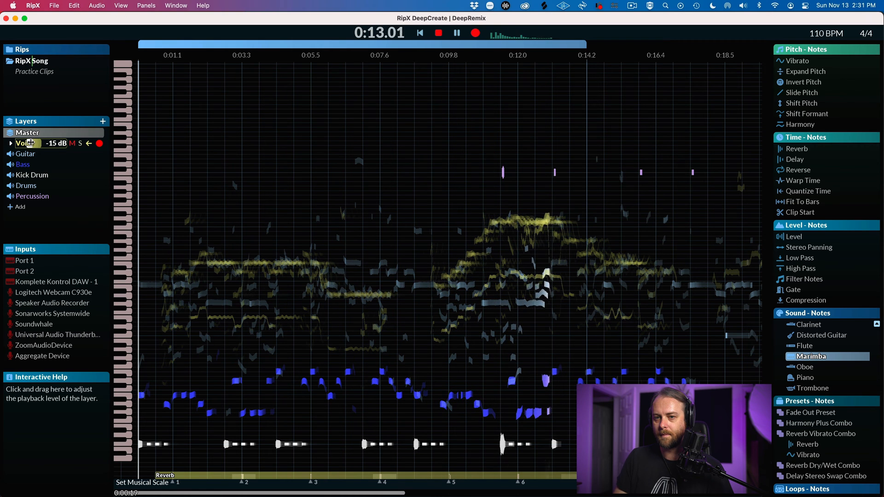
left_click_drag(587, 44, 690, 45)
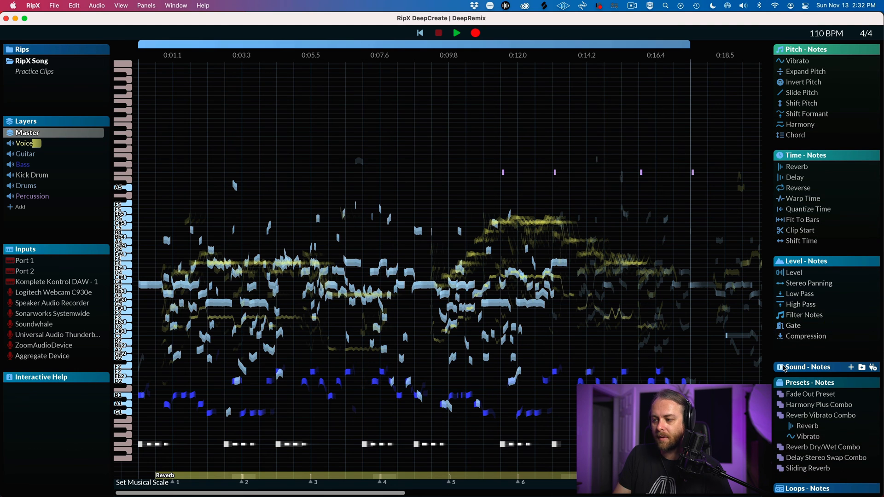
Load Kontakt 7.vst3 as the plug-in for a VST instrument import and list the Glaze library's instruments.
scroll(803, 366, "up", 10)
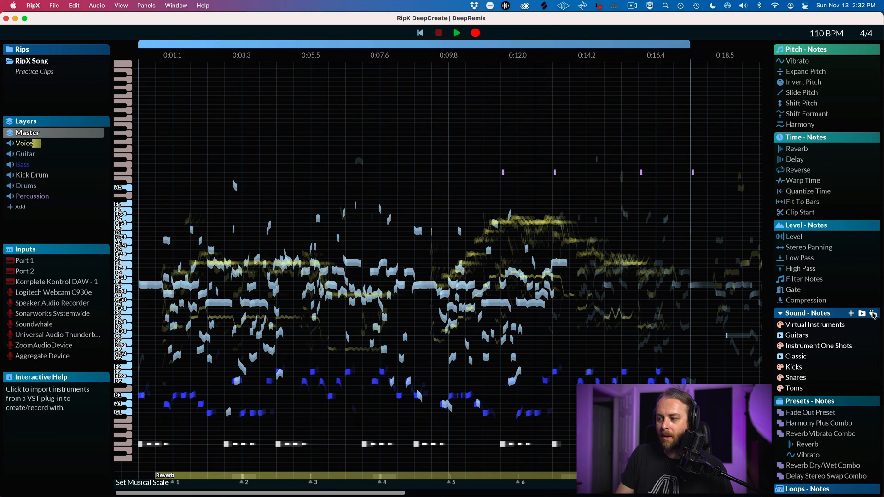
left_click(873, 314)
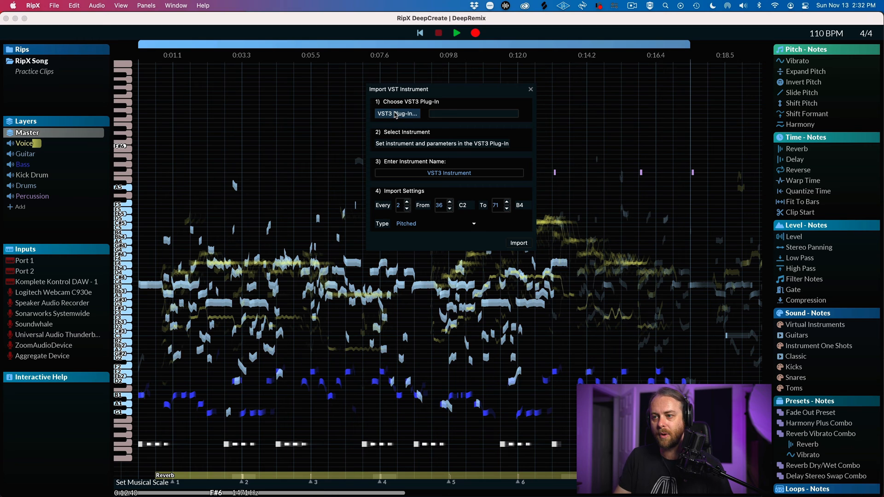
left_click(395, 114)
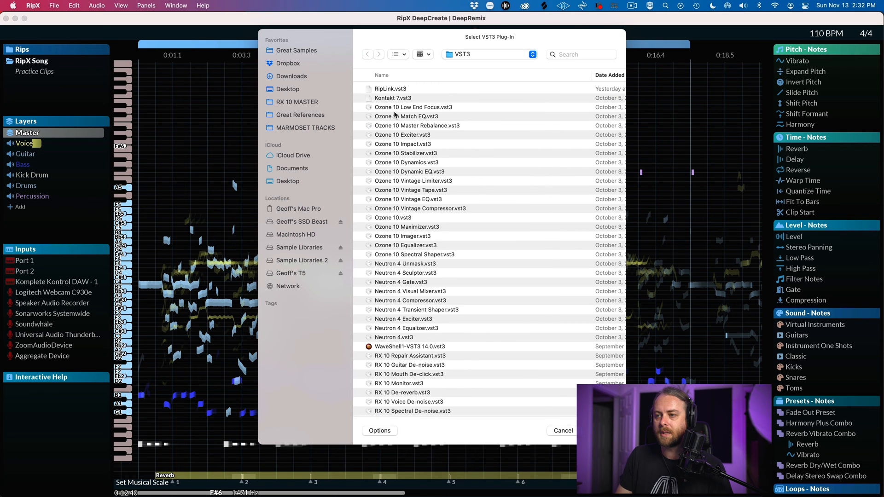
left_click(383, 99)
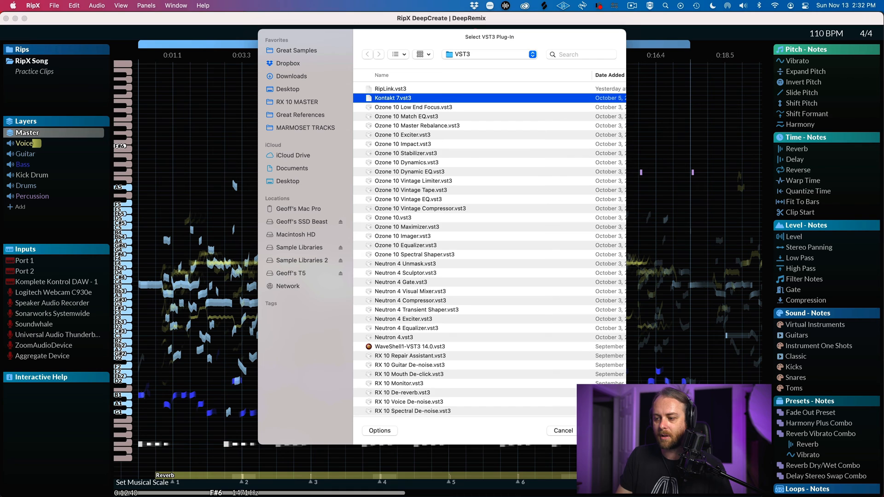
key("Return")
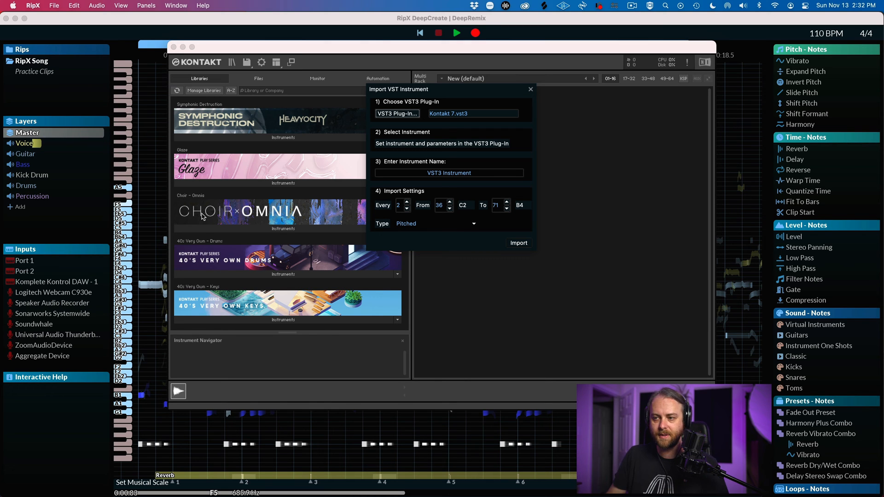
left_click(218, 184)
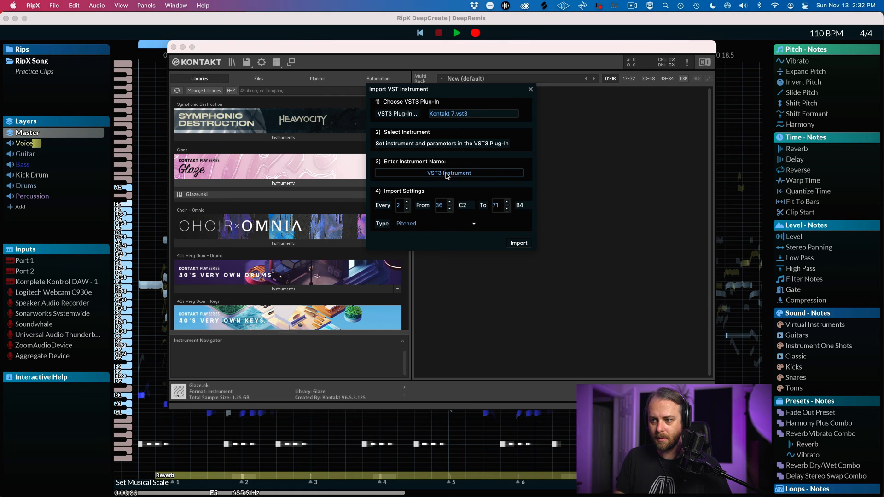
Name the VST instrument for import GLAZE and keep its type as Pitched.
left_click_drag(480, 177, 427, 178)
type("GLAZE")
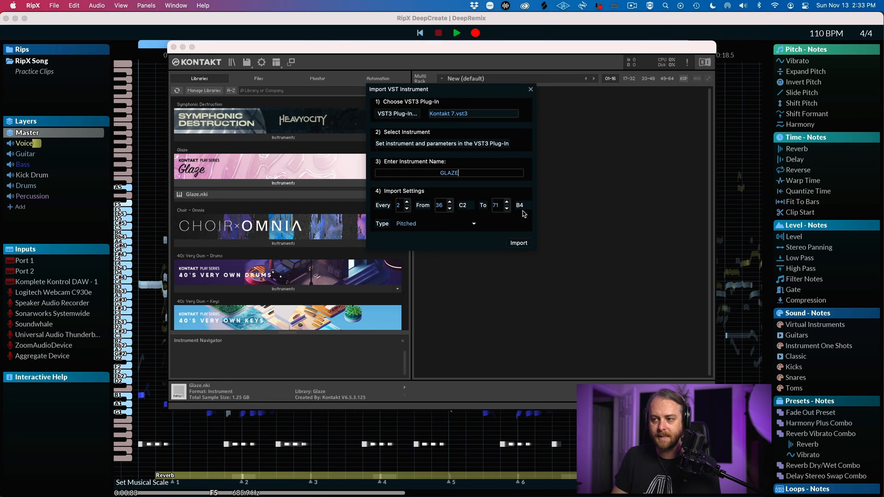
left_click(473, 224)
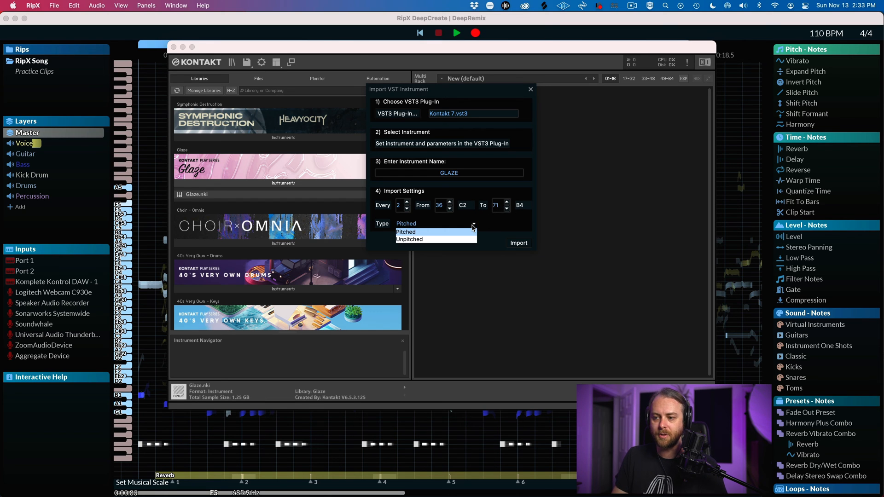
left_click(491, 228)
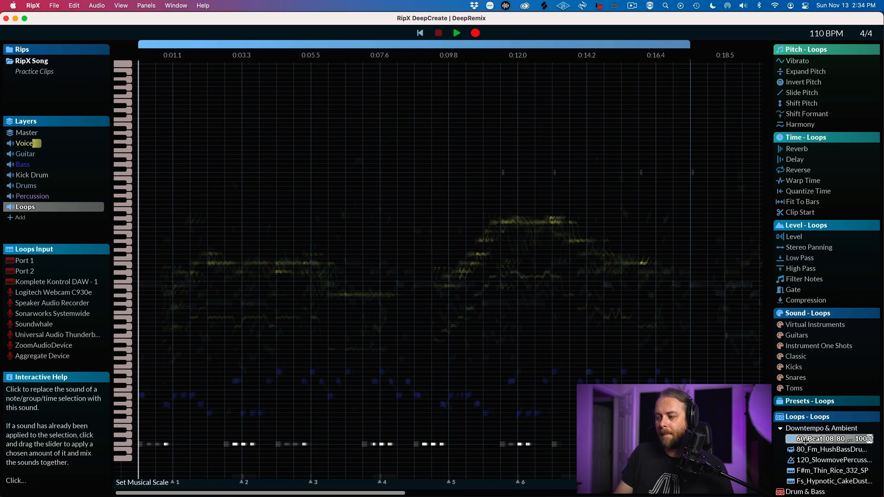
Expand the Drum & Bass loops in place of Downtempo & Ambient, and collapse the Pitch, Time, Level and Sound groups.
left_click(789, 428)
left_click(792, 439)
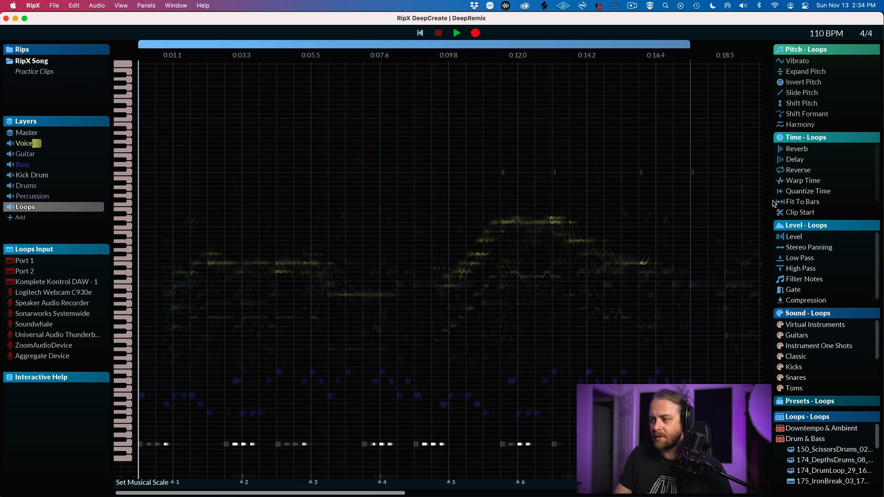
left_click(780, 49)
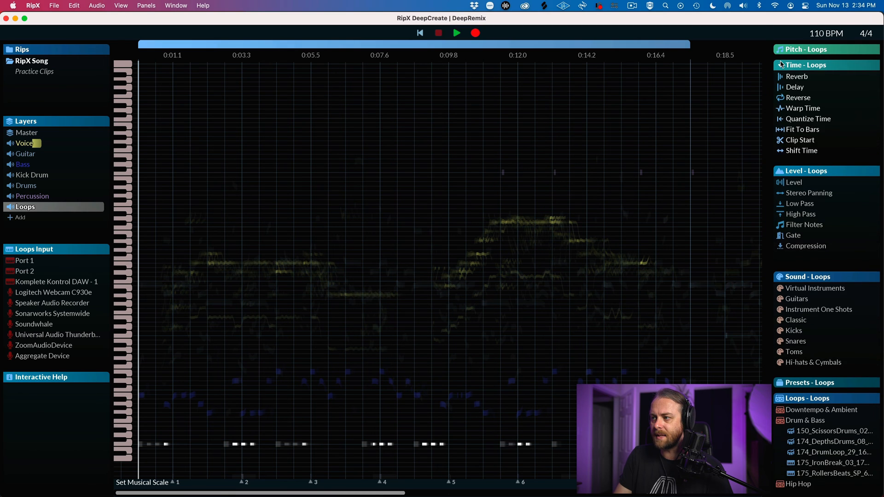
left_click(781, 65)
left_click(782, 80)
left_click(782, 98)
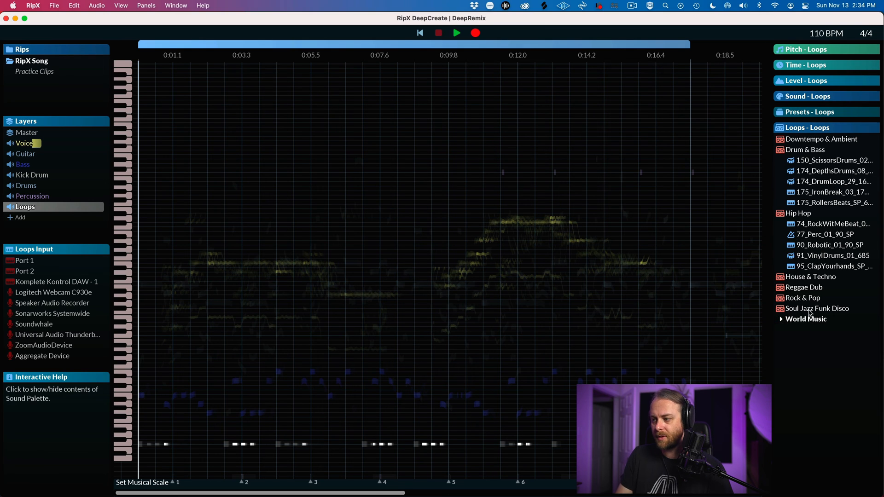
Add the 120_SlowmovePercuss loop from Downtempo & Ambient to the Loops layer and audition the placed loop.
left_click(811, 172)
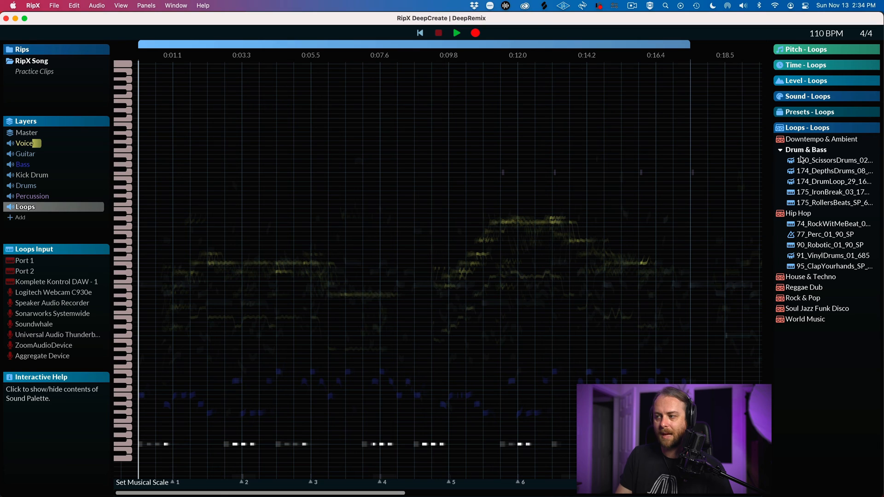
left_click(804, 162)
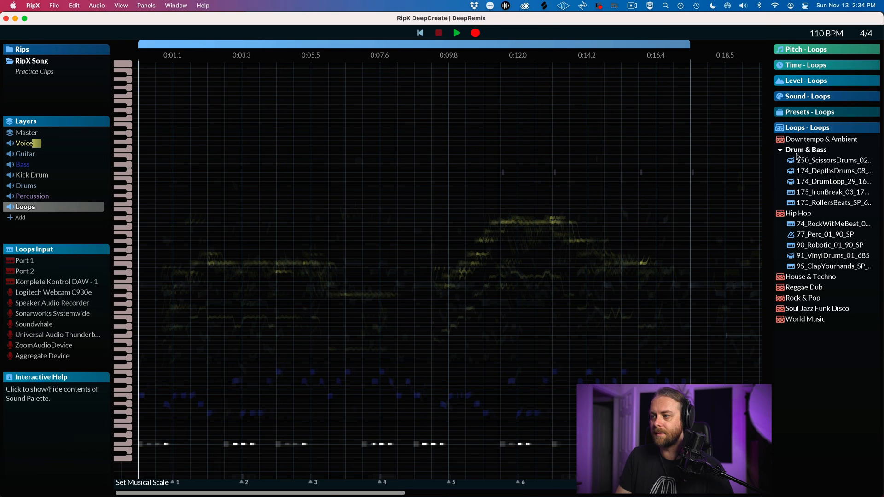
left_click(781, 141)
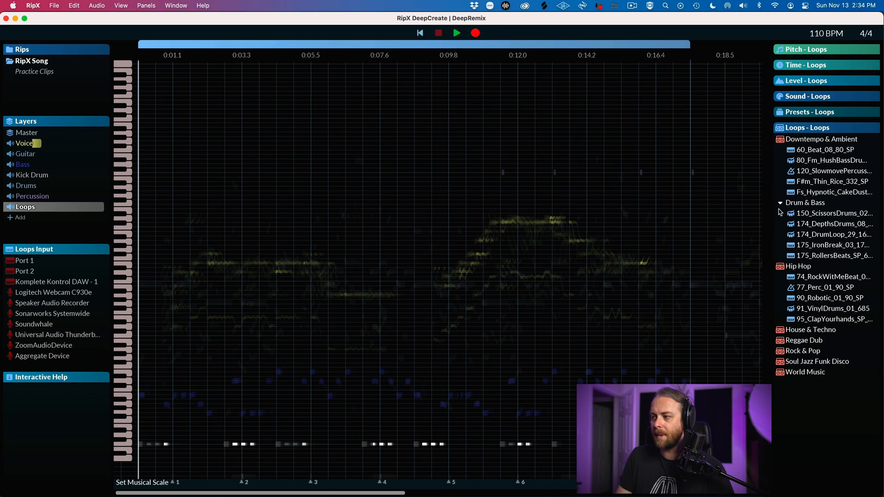
left_click(803, 173)
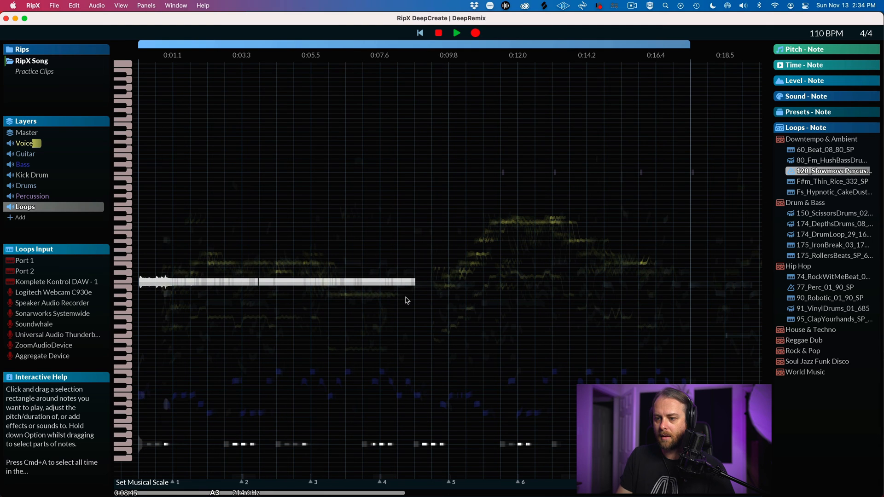
left_click(368, 295)
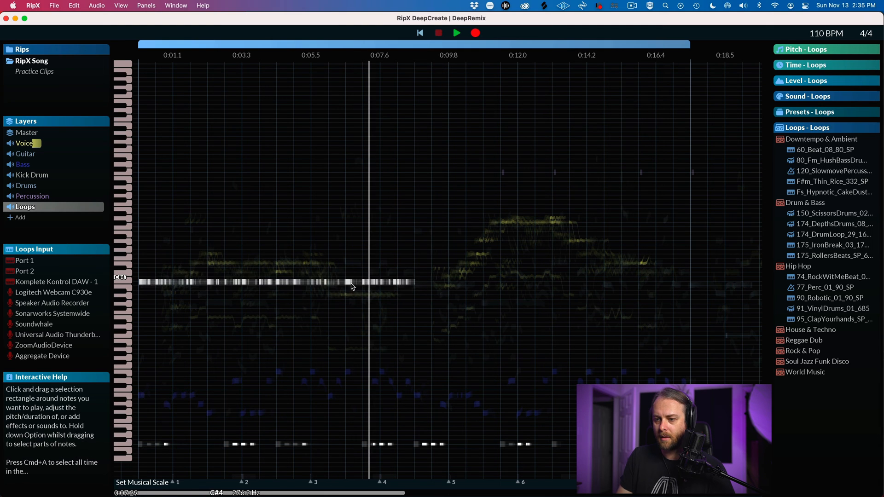
left_click(312, 284)
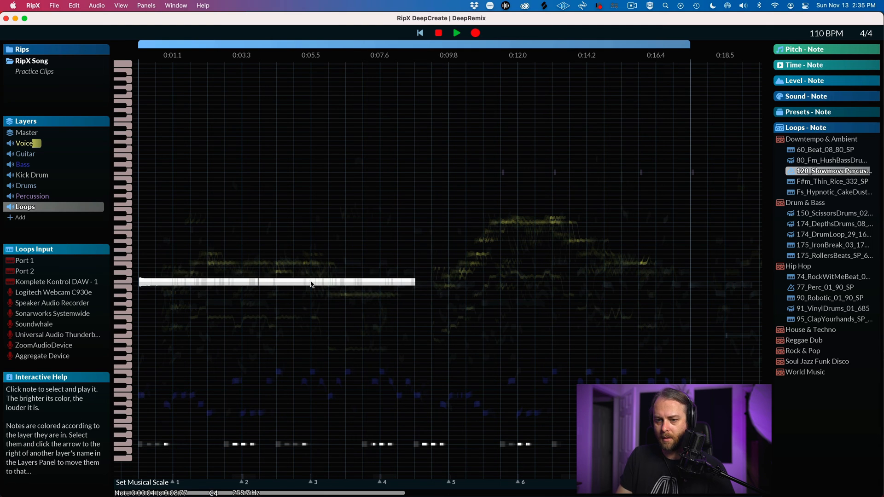
Expand the Loops layer's stereo and EQ controls, and try out its stereo panning while playing the mix.
left_click(9, 207)
mouse_move(26, 201)
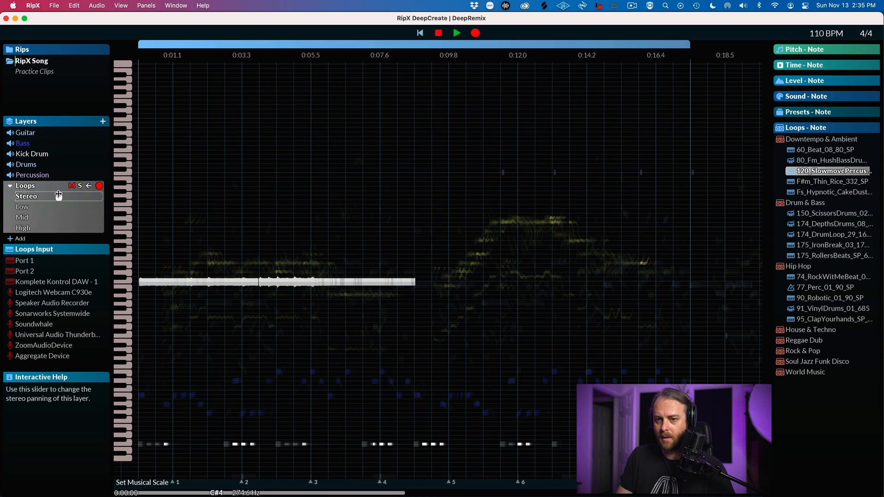
left_click_drag(57, 198, 86, 197)
key("space")
mouse_move(58, 207)
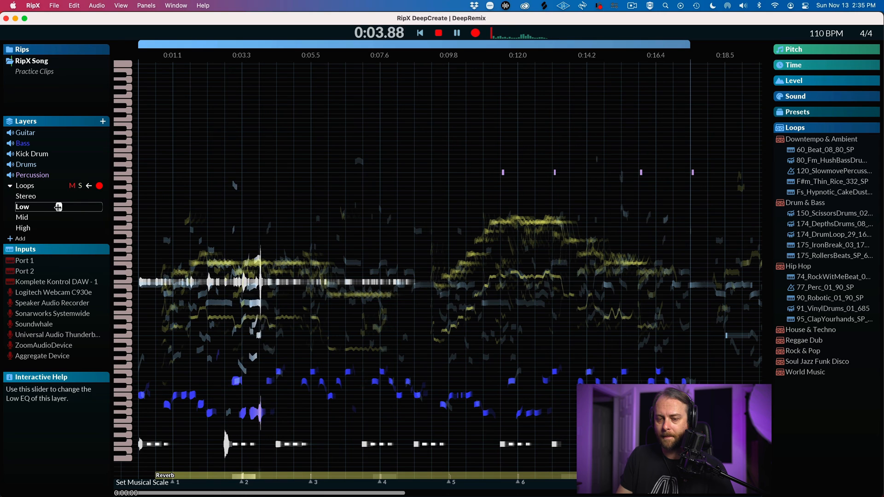
key("space")
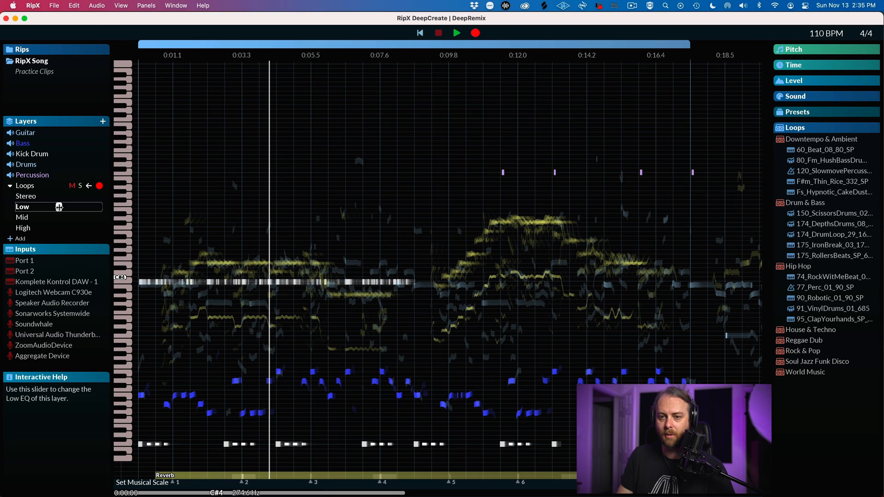
Try cutting the Loops layer's Low EQ and boosting its Mid EQ to +17 dB during playback.
key("space")
left_click_drag(58, 206, 17, 207)
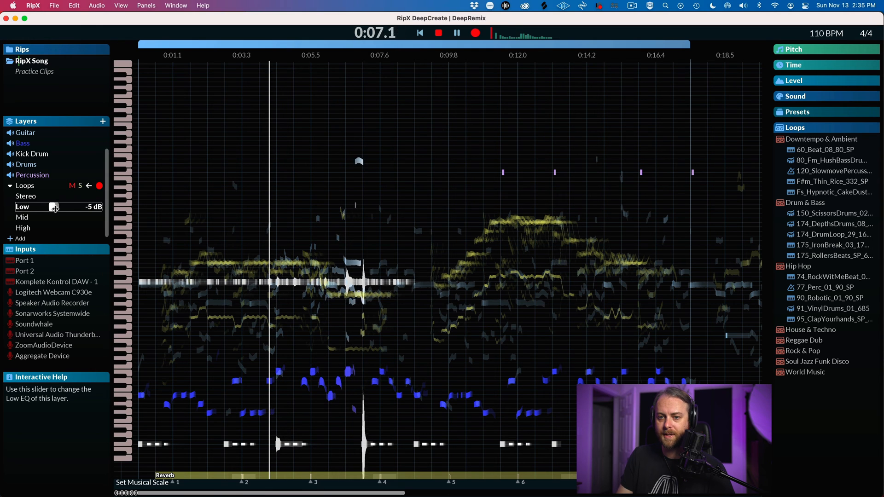
key("space")
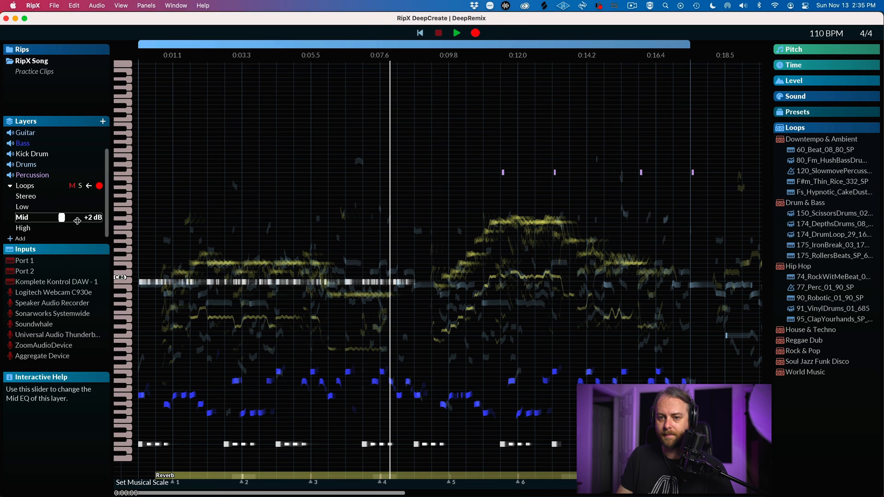
key("space")
mouse_move(77, 219)
left_mouse_down()
mouse_move(34, 217)
mouse_move(72, 220)
left_mouse_up()
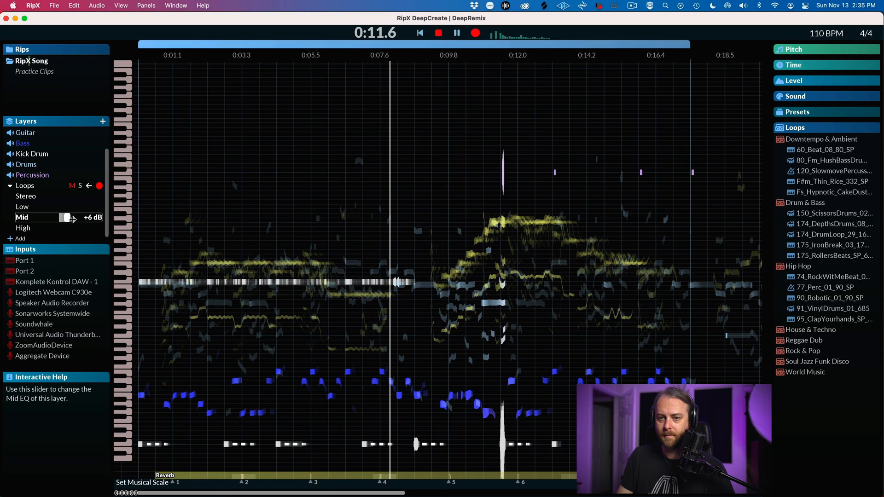
key("space")
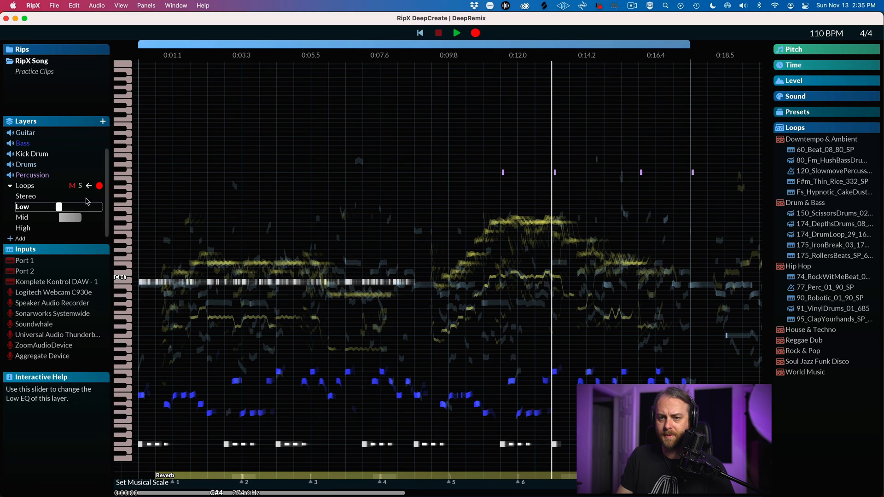
Return to the start, shorten the playback loop to end at about 0:08.4, and play it.
key("Home")
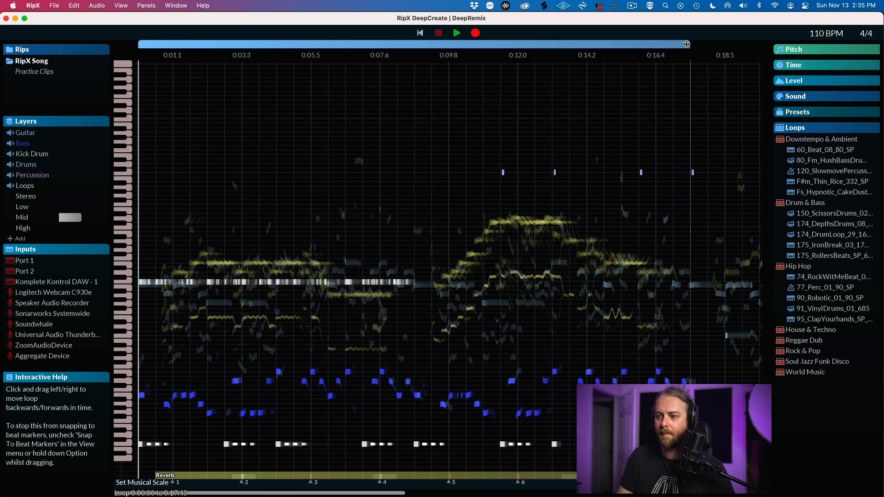
left_click_drag(532, 49, 246, 49)
key("space")
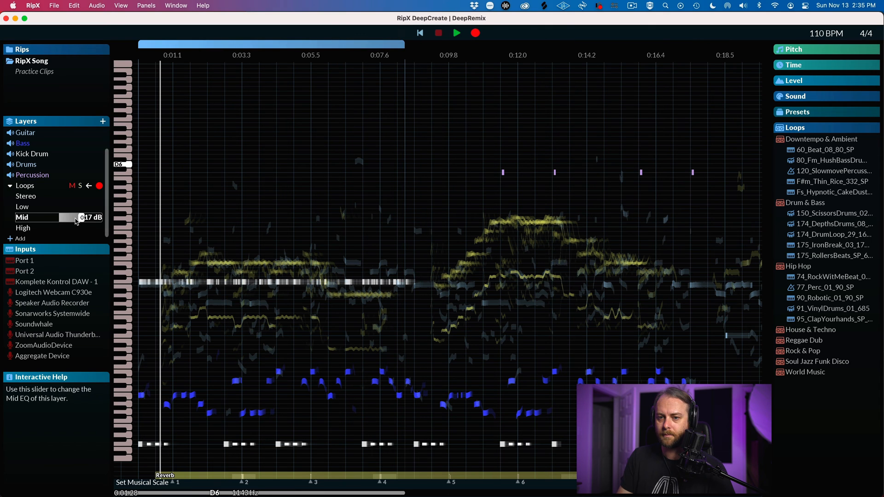
Set the Loops layer's Mid EQ close to flat, its High EQ to -3 dB, and its level to -8 dB.
left_click_drag(83, 218, 62, 218)
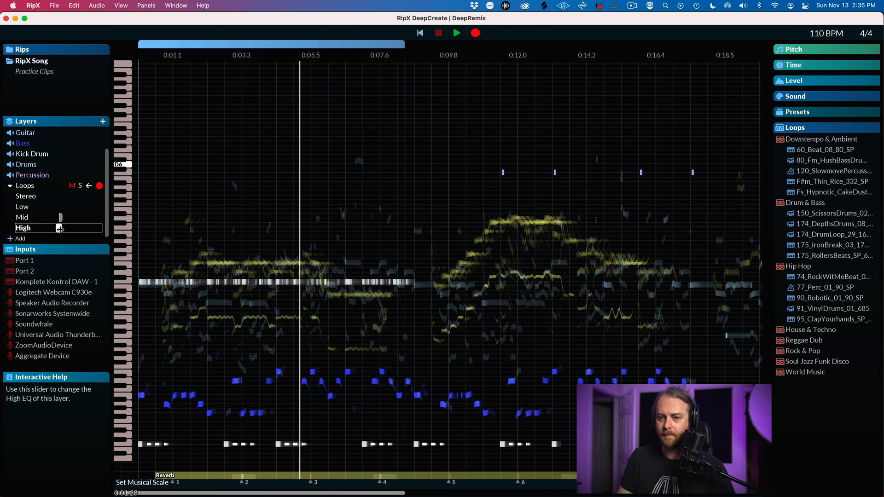
mouse_move(62, 229)
left_mouse_down()
mouse_move(78, 228)
mouse_move(54, 229)
left_mouse_up()
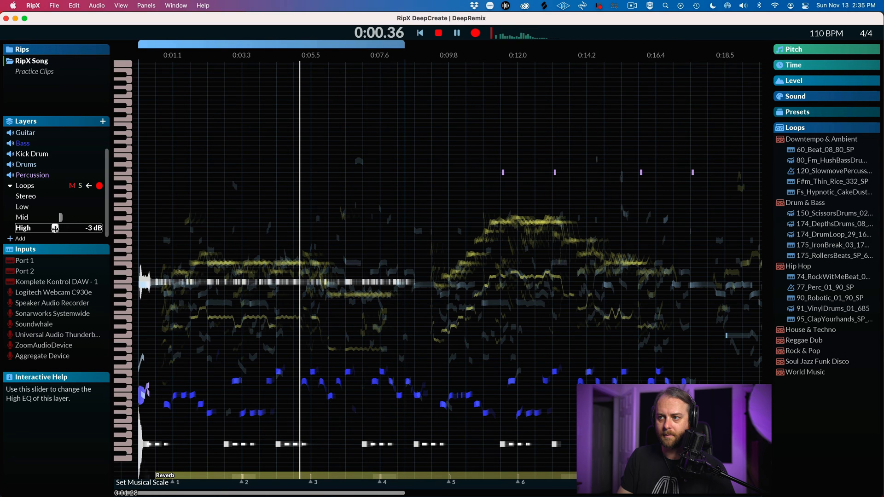
key("space")
left_click(25, 185)
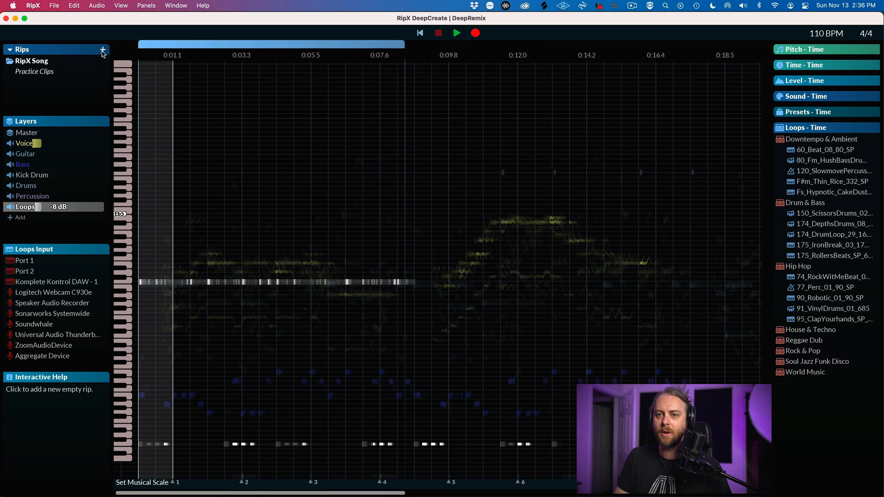
Switch to Splice and preview the sample RMG_rnbguitarlick_Bminor_110BPM.wav.
key("super+Tab")
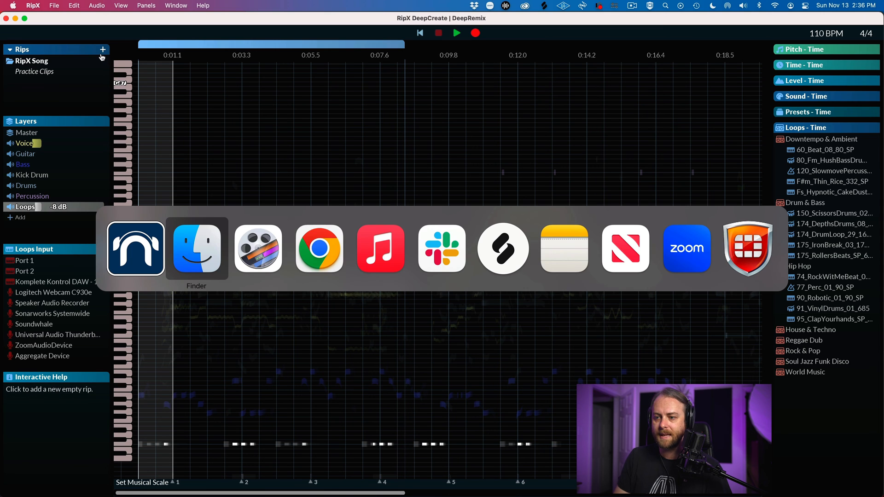
key("super+Tab")
key("super+Tab")
key("super+Tab")
key("super+Tab")
key("super+Tab")
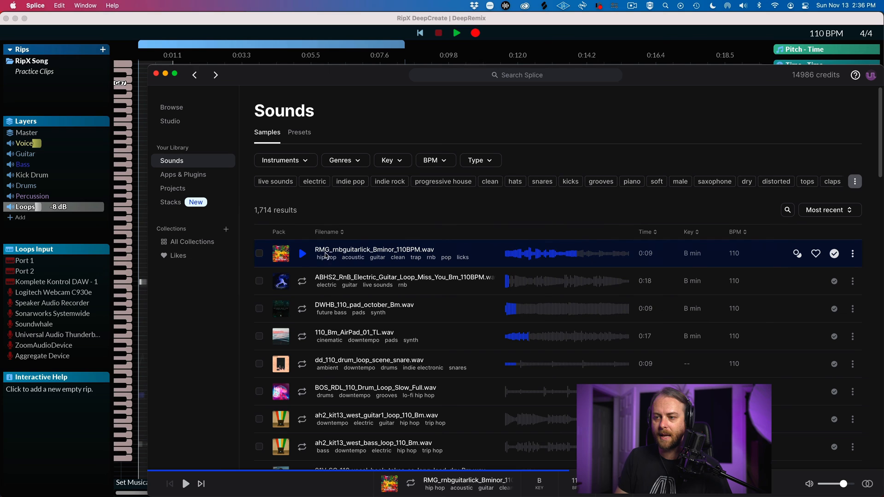
left_click(302, 254)
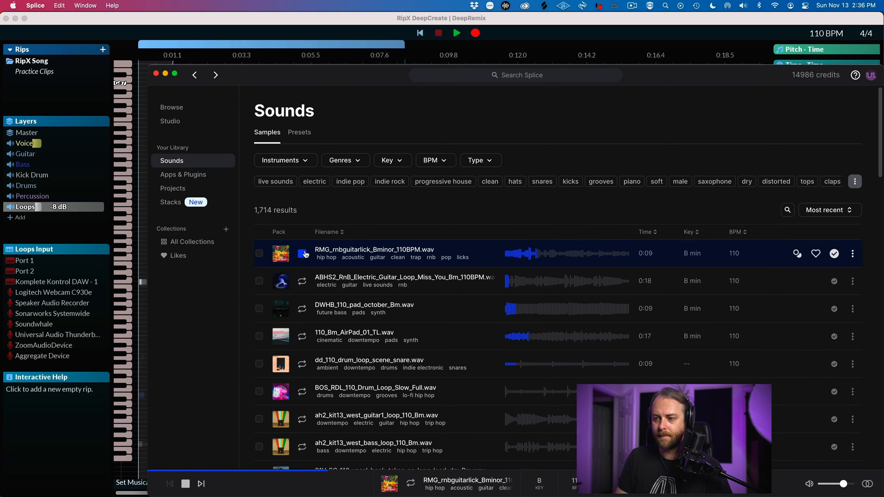
Import the previewed guitar sample into RipX as a rip, separating Voice, Bass, Other Sounds & Instruments, and Drums & Percussion.
left_click_drag(328, 257, 54, 95)
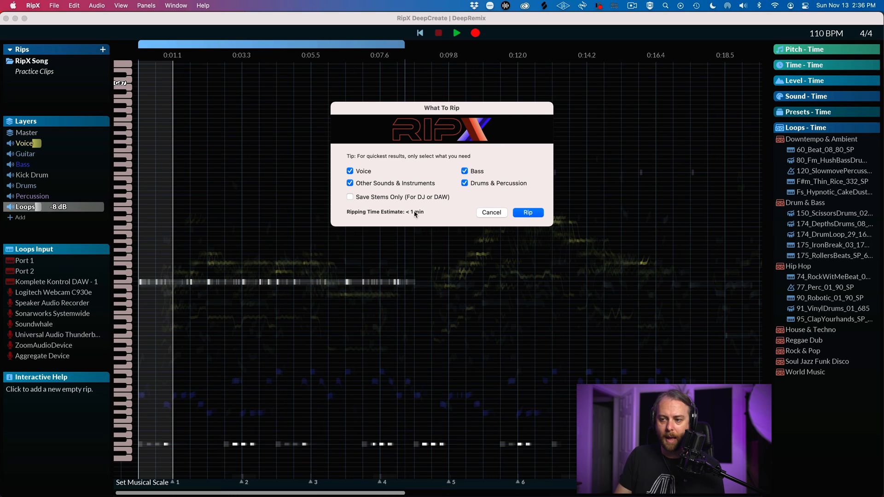
left_click(528, 213)
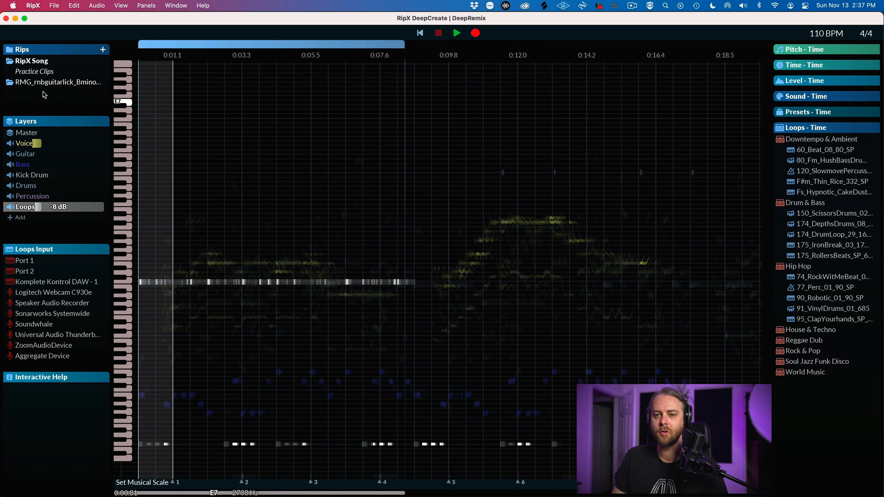
Open the RMG_rnbguitarlick_Bminor_110BPM rip and play it back.
left_click(40, 86)
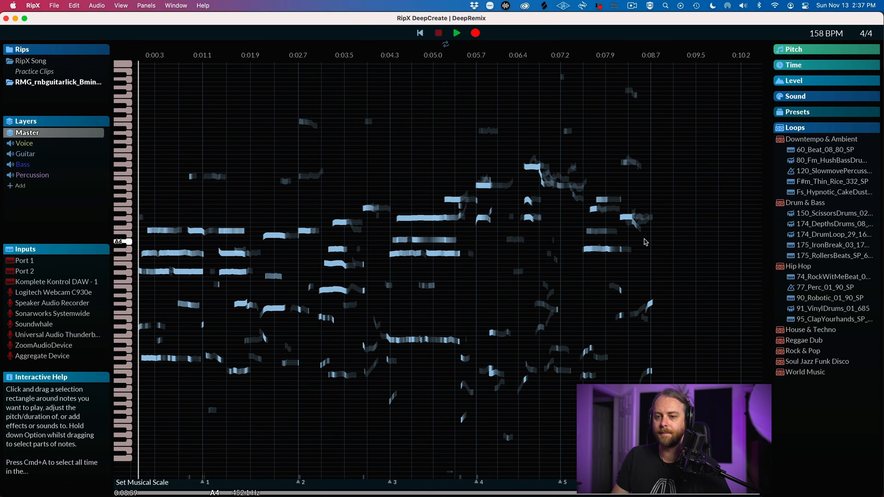
key("space")
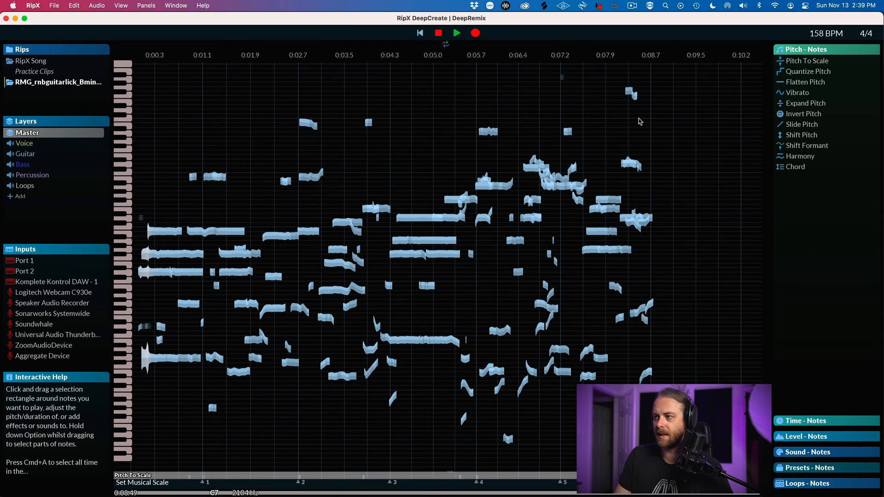
Try a 3.4 st Vibrato on all notes of the guitar rip during playback, then remove the effect.
key("space")
left_click(829, 92)
mouse_move(829, 93)
left_mouse_down()
mouse_move(852, 92)
mouse_move(815, 93)
left_mouse_up()
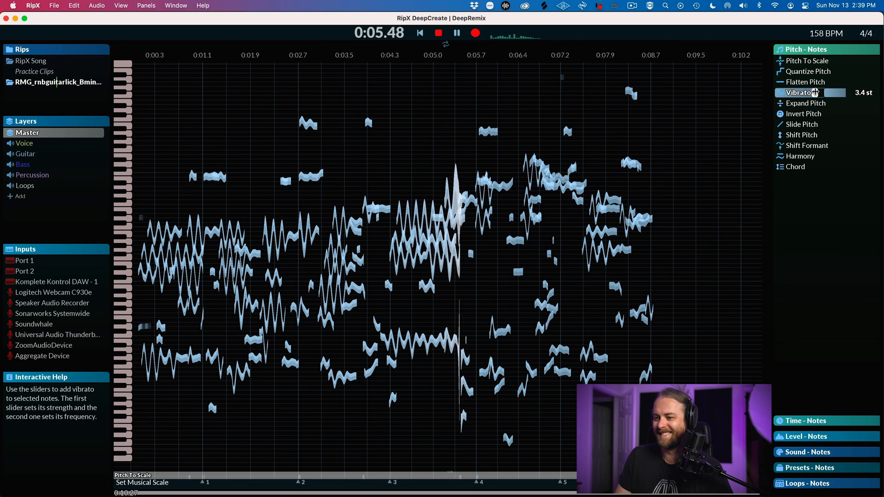
key("space")
left_click(801, 92)
Audition Expand Pitch on the selected guitar notes at x5, then return it to x0.
left_click(796, 103)
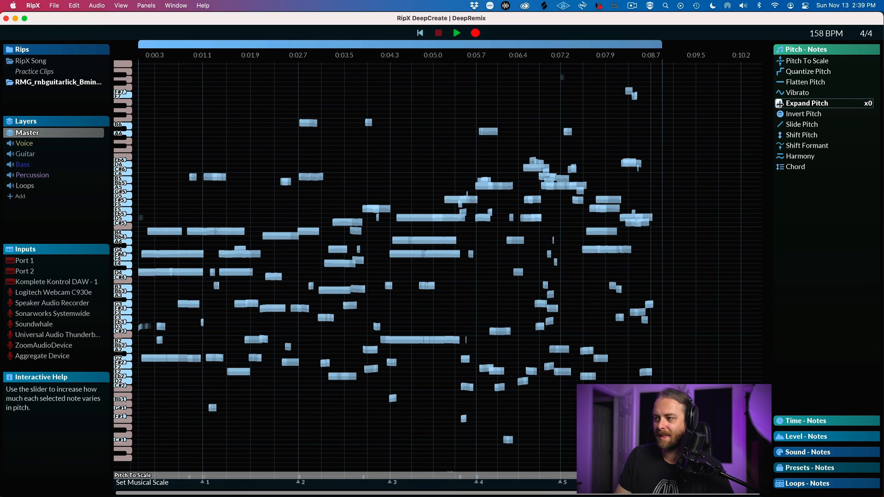
left_click_drag(797, 104, 778, 104)
left_click(777, 104)
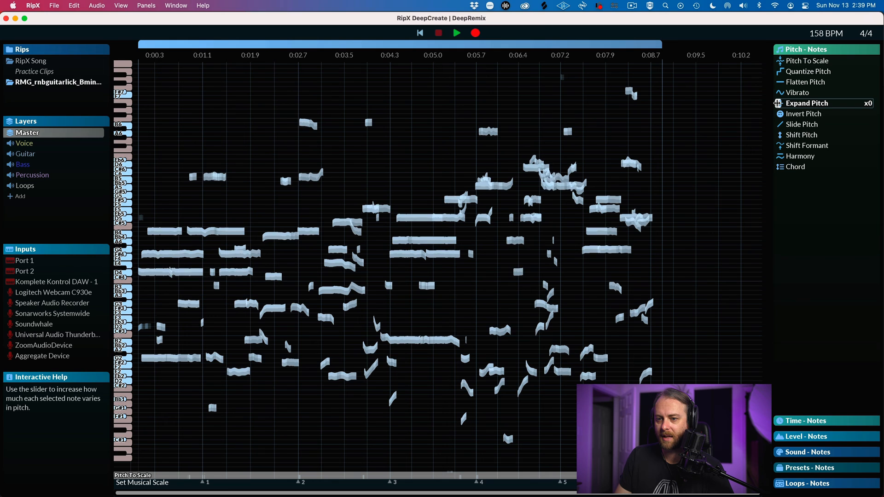
key("space")
left_click_drag(789, 104, 838, 102)
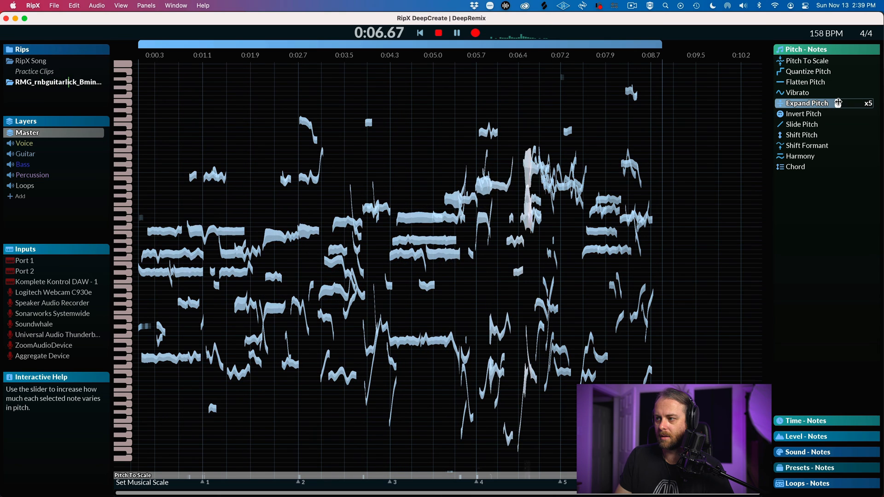
key("space")
left_click_drag(838, 103, 778, 103)
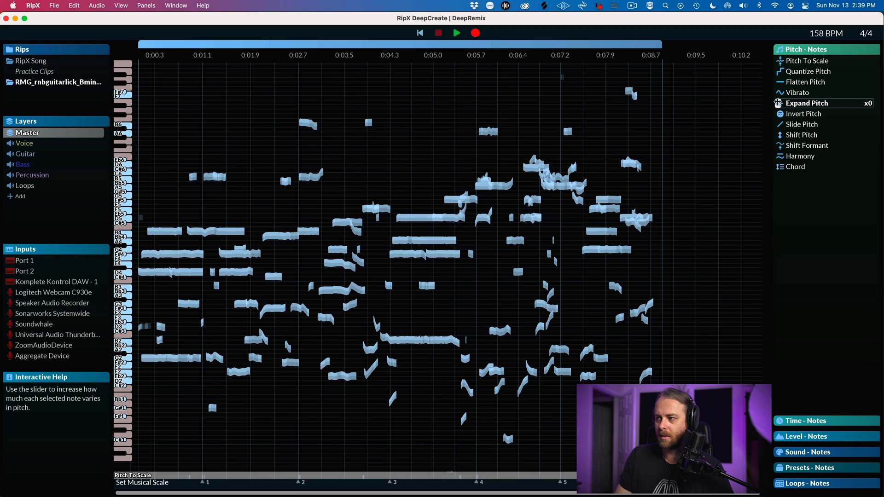
Audition Slide Pitch on the selected notes with downward slides of -7 and -8 st/s and an upward slide, then reset it.
left_click(803, 125)
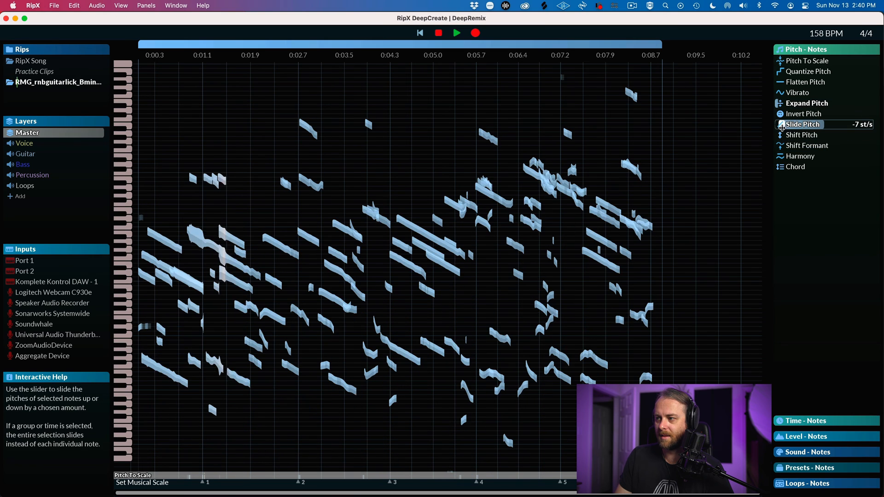
left_click_drag(802, 124, 854, 126)
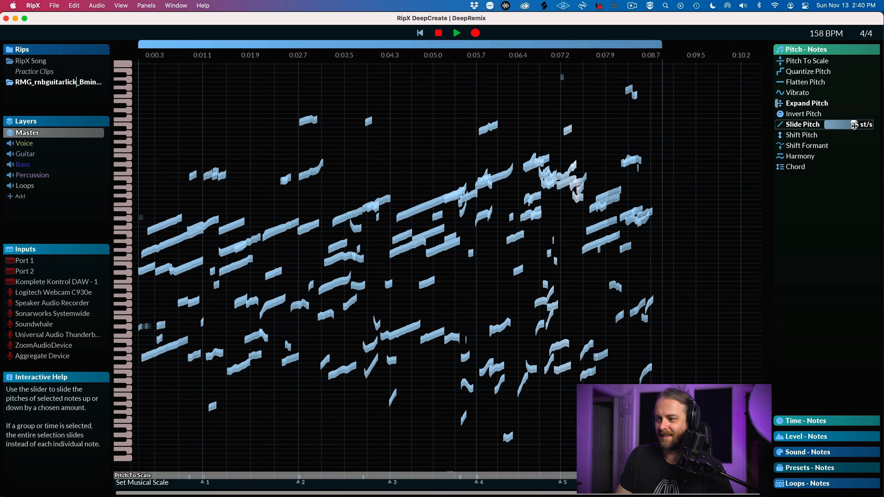
left_click_drag(855, 125, 815, 125)
left_click(780, 114)
left_click(780, 124)
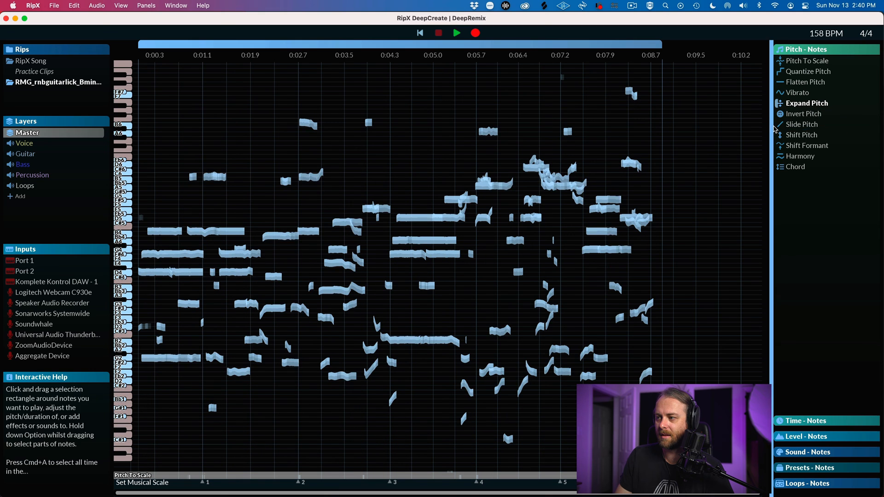
key("space")
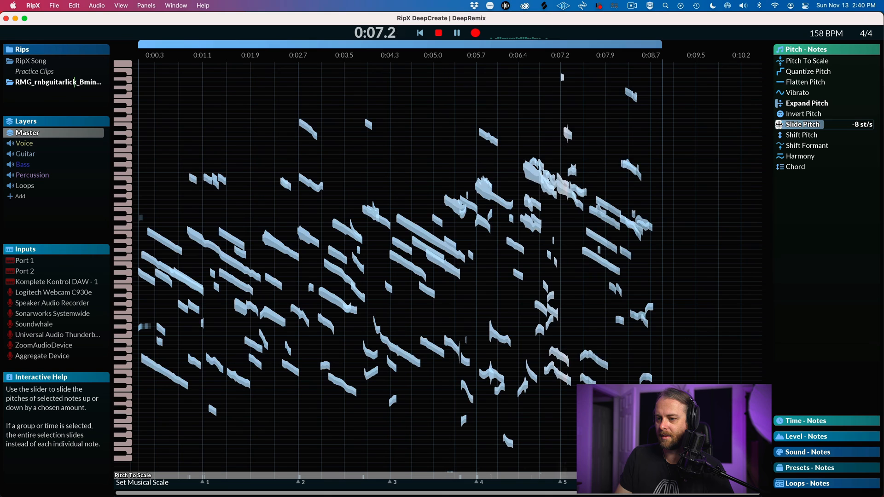
left_click(779, 124)
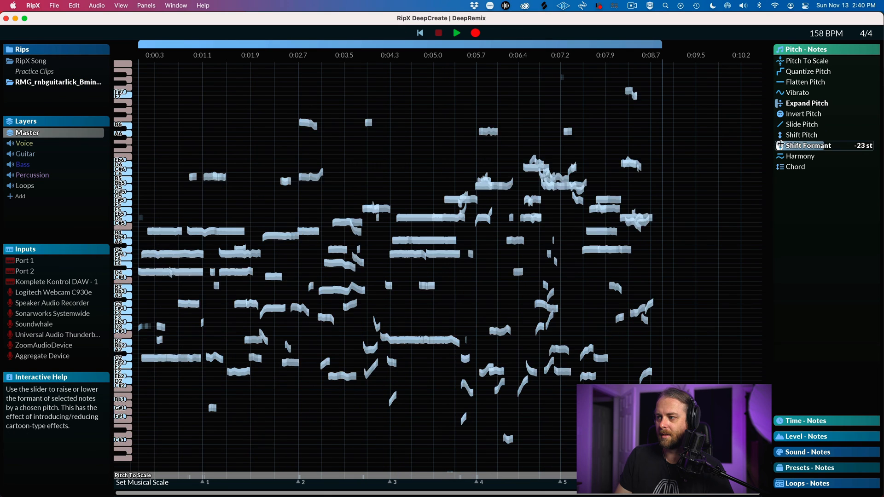
Audition Shift Formant on the selected notes with both lowered and raised formants, including -23 st.
left_click(804, 135)
left_click_drag(803, 135, 852, 146)
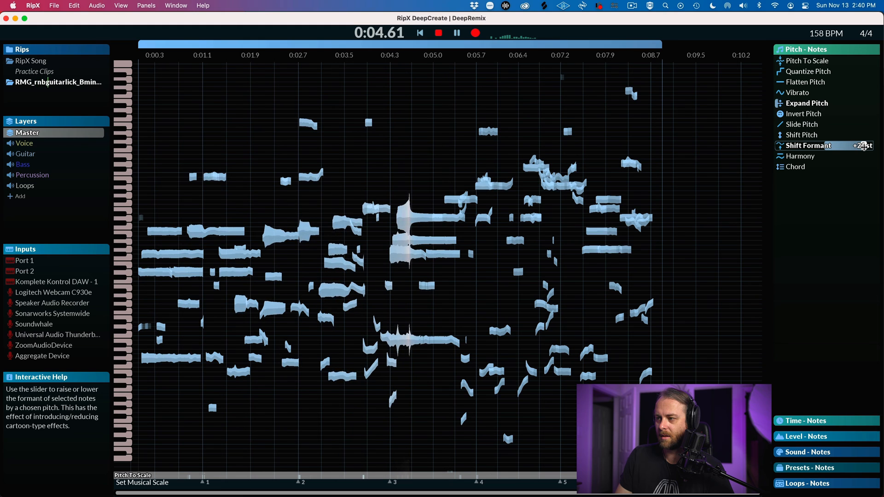
key("space")
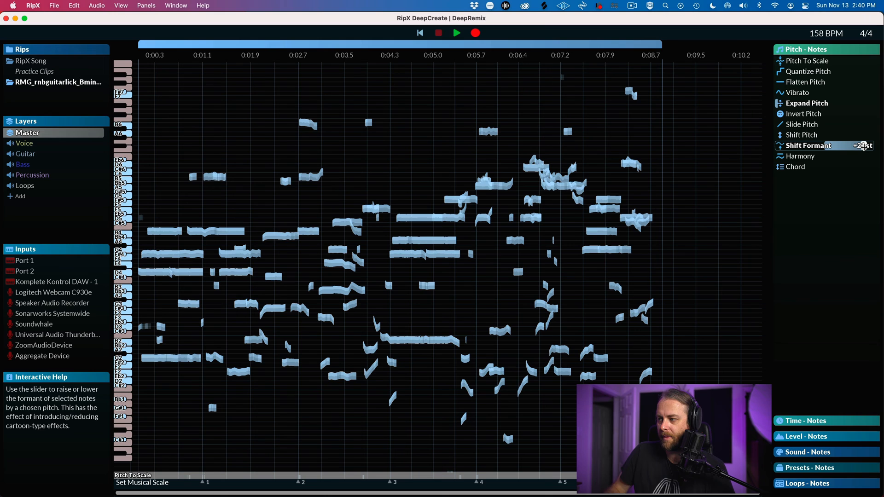
key("space")
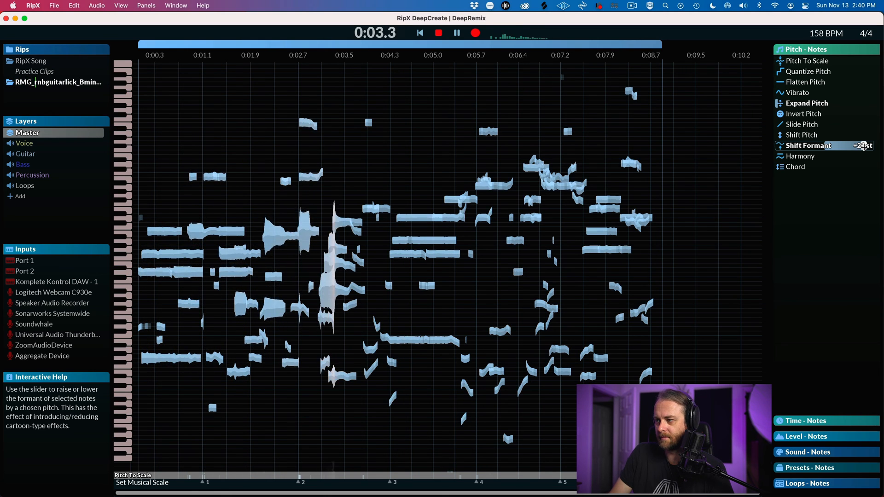
key("space")
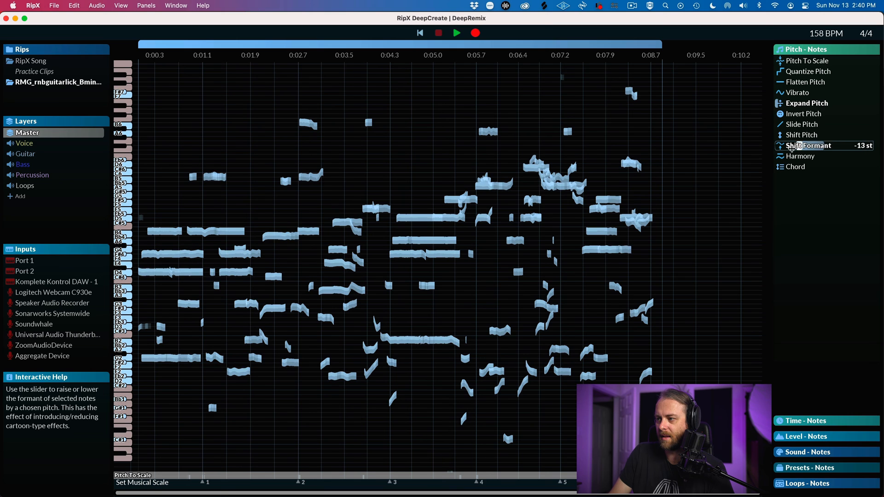
Add a Harmony one octave below the selected guitar notes and play the result.
left_click(805, 156)
left_click_drag(804, 156, 788, 156)
key("space")
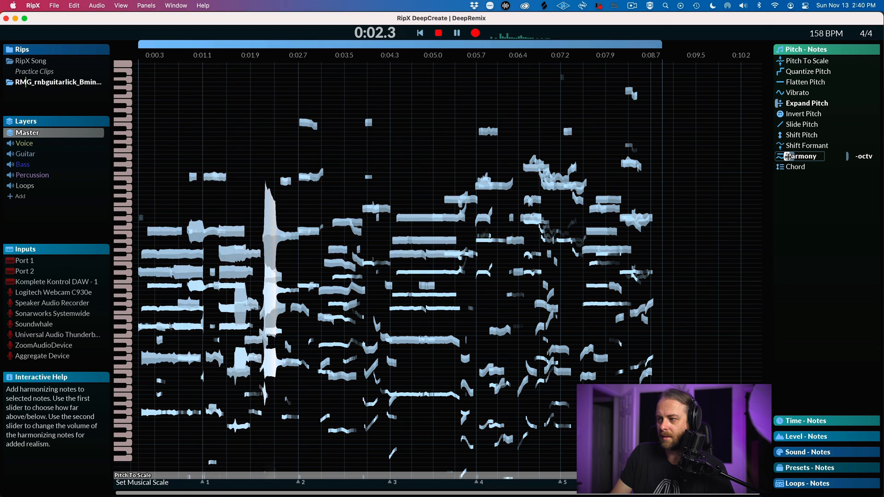
key("space")
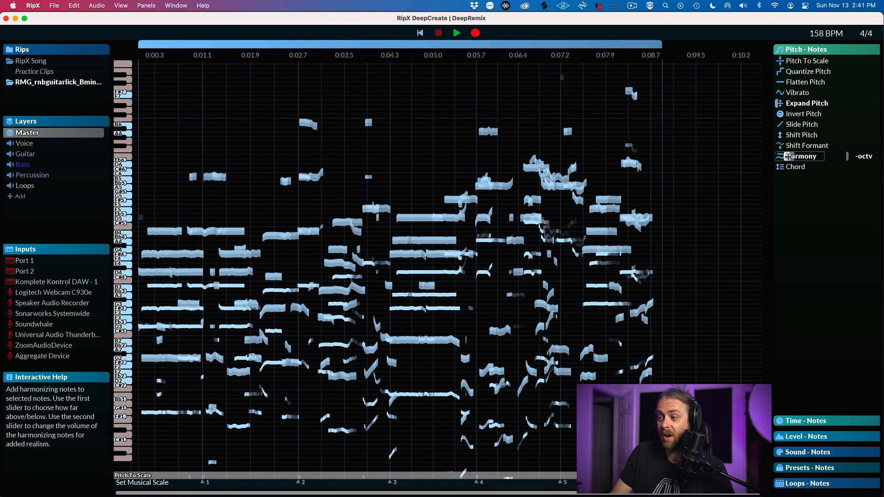
left_click(788, 157)
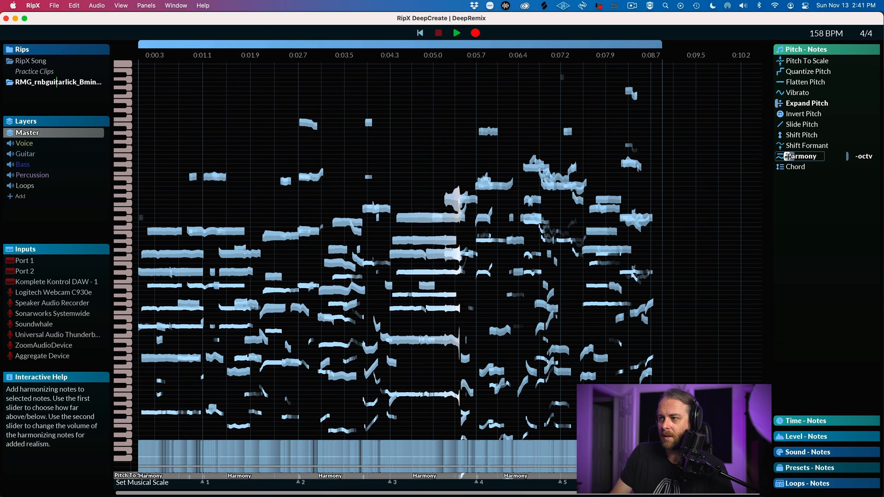
Shorten the playback loop to end at 0:05.00 and play the harmonized guitar.
left_click_drag(662, 42, 428, 55)
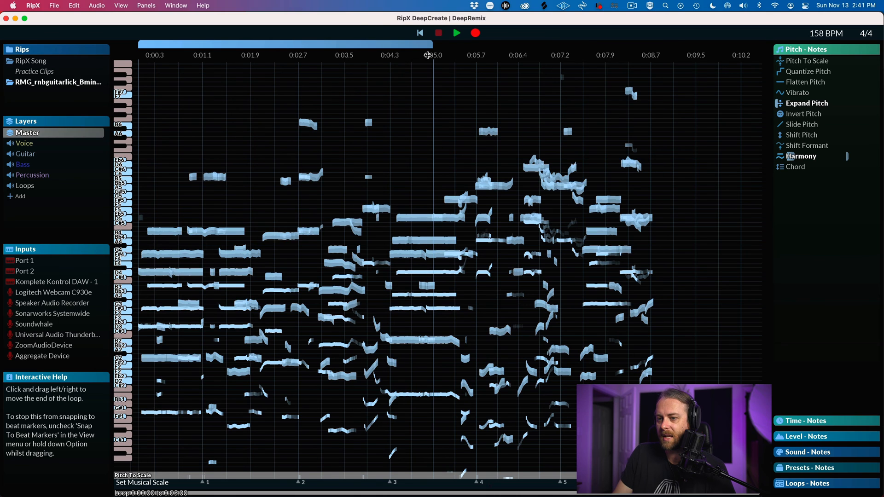
key("space")
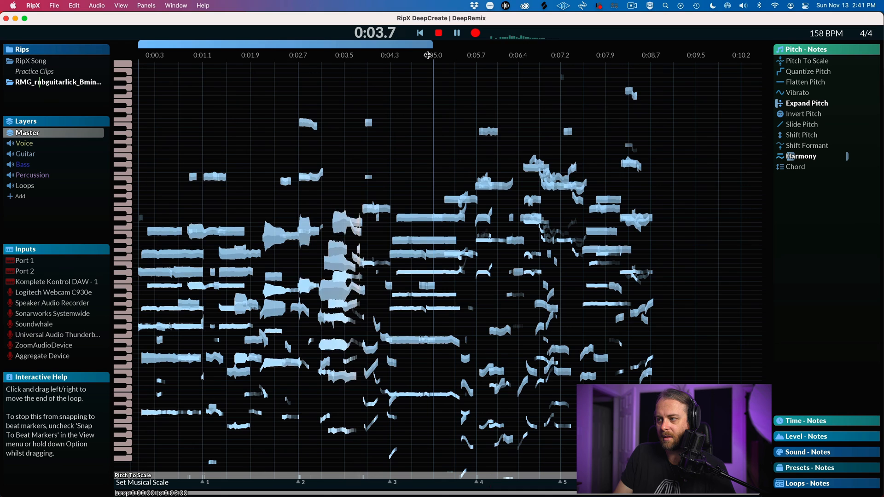
key("space")
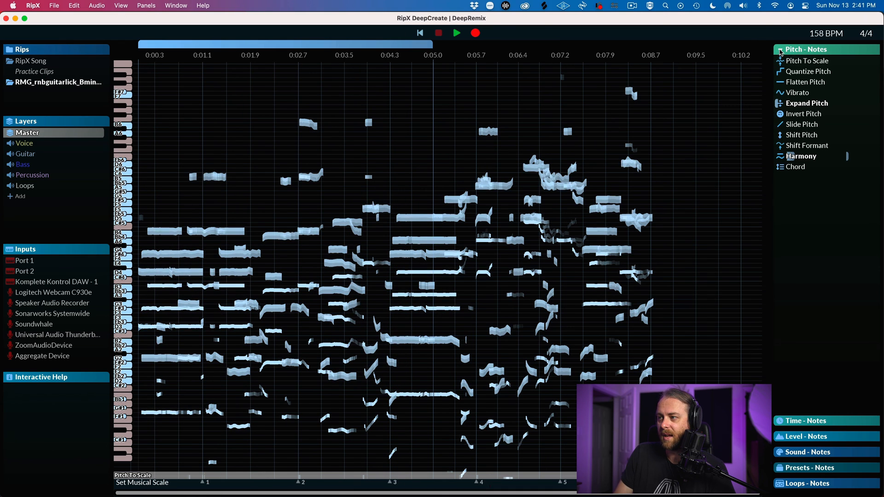
Try a 0.07 s Reverb from the note time effects on the selected notes while they play.
left_click(797, 49)
left_click(778, 66)
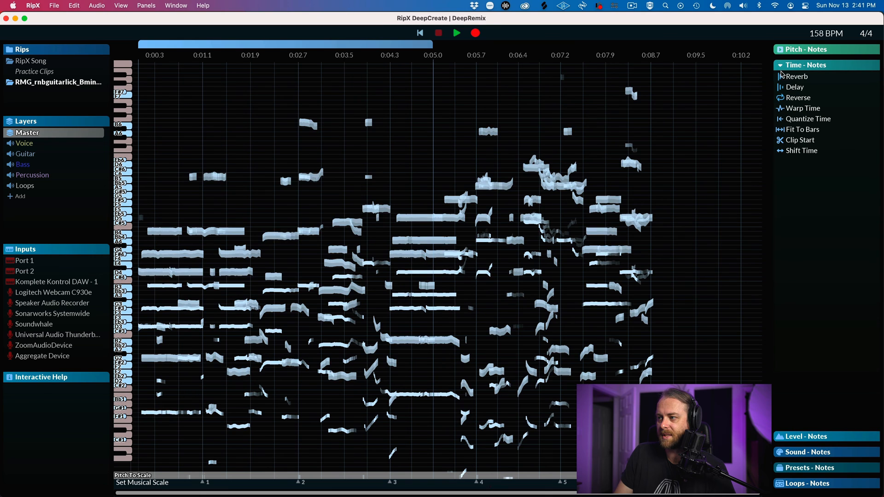
left_click(788, 76)
left_click_drag(788, 77, 789, 77)
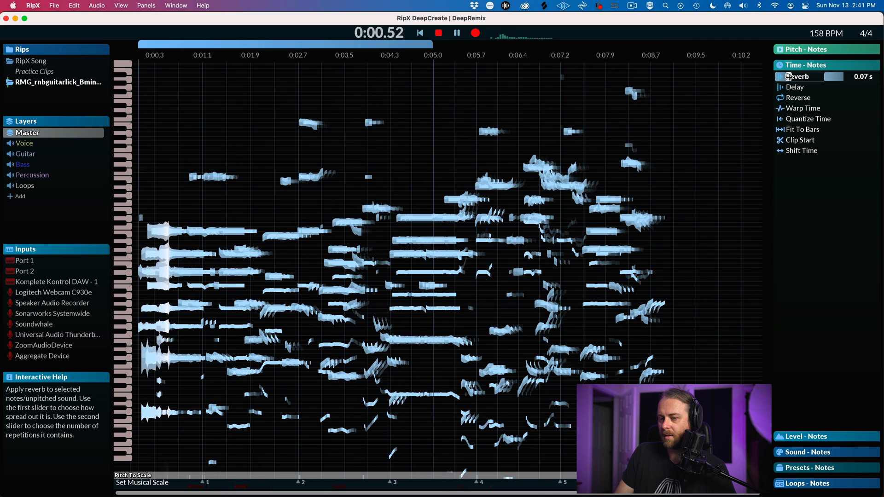
key("space")
Apply Reverse at 100% to the selected guitar notes and play the loop.
left_click_drag(797, 97, 872, 98)
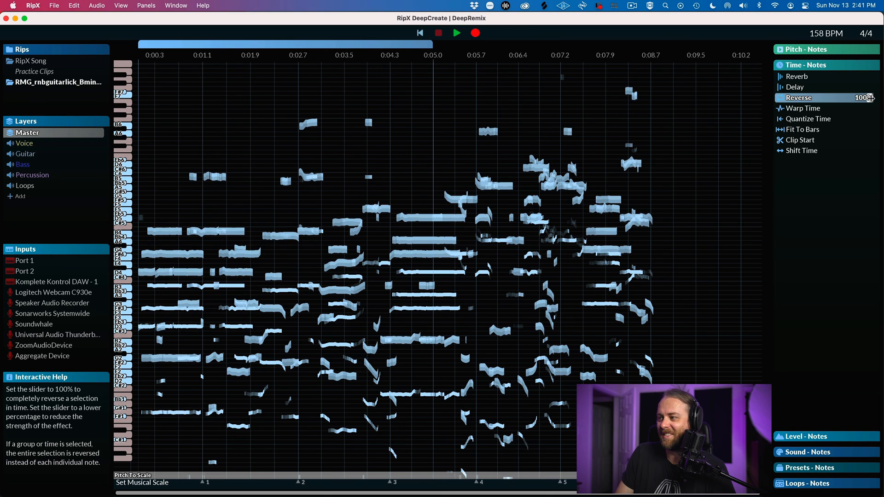
key("space")
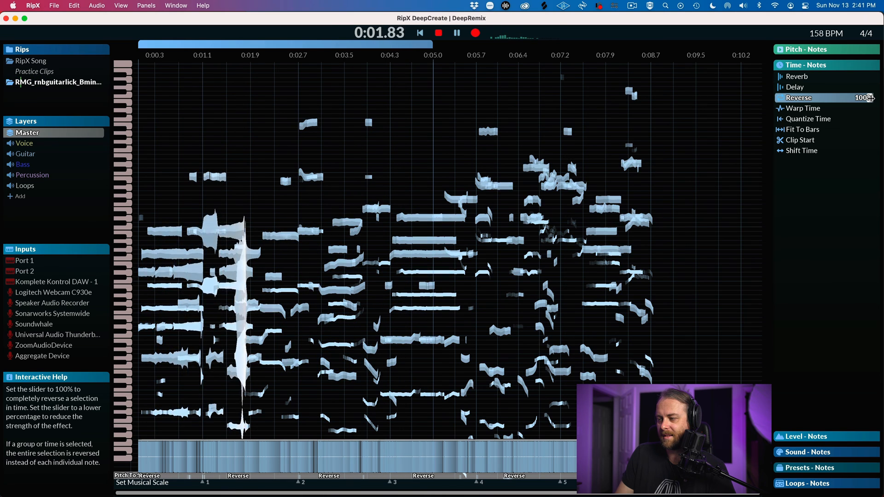
key("space")
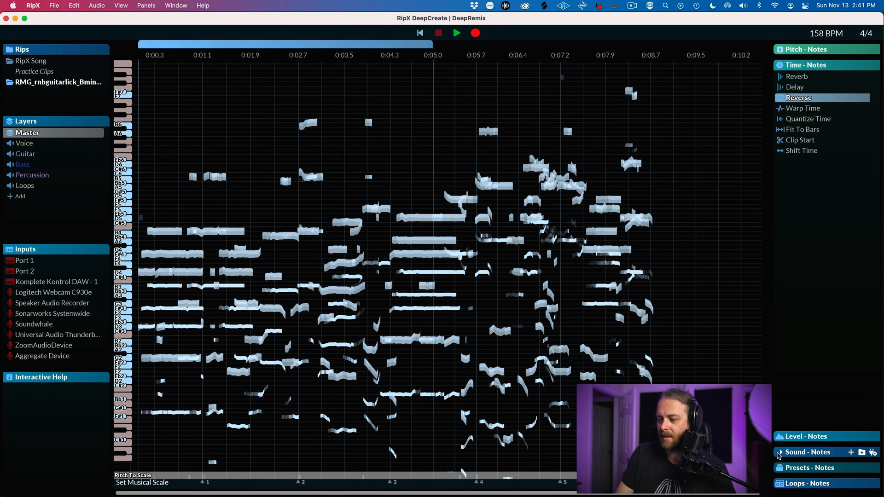
Replace the selected notes' sound with the Grand Marimba virtual instrument at 100% and play the loop.
left_click(807, 452)
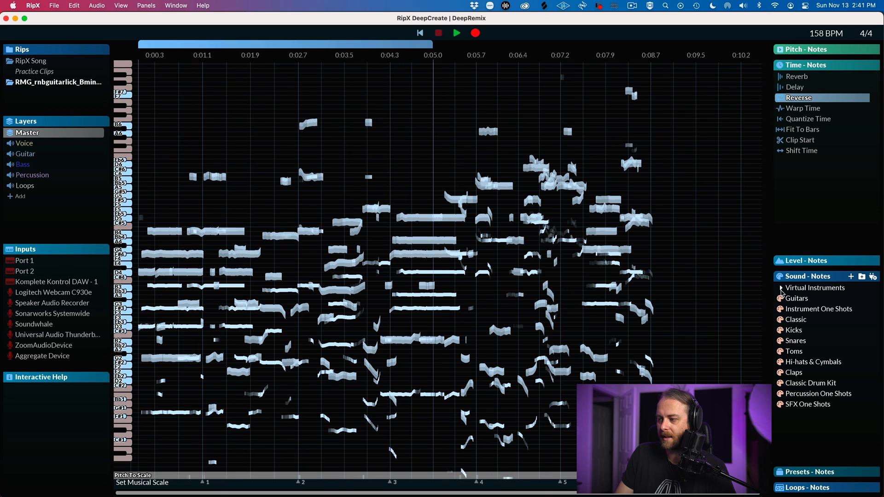
left_click(782, 290)
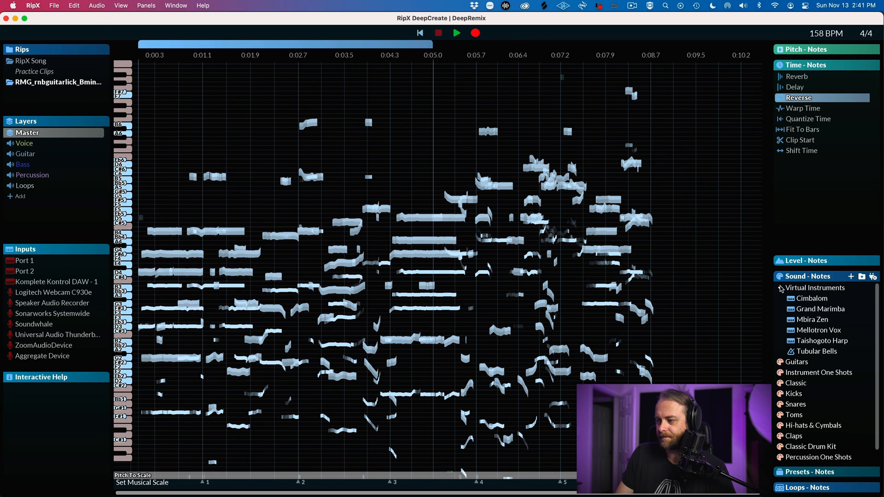
left_click(836, 312)
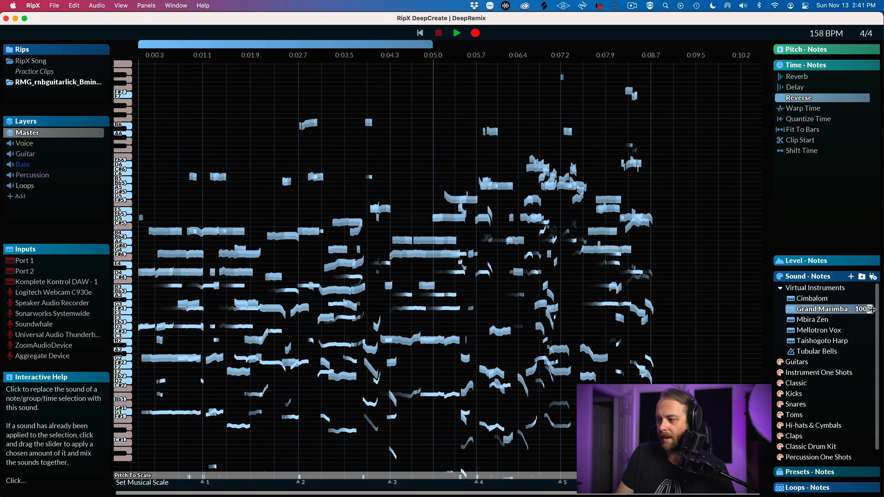
key("space")
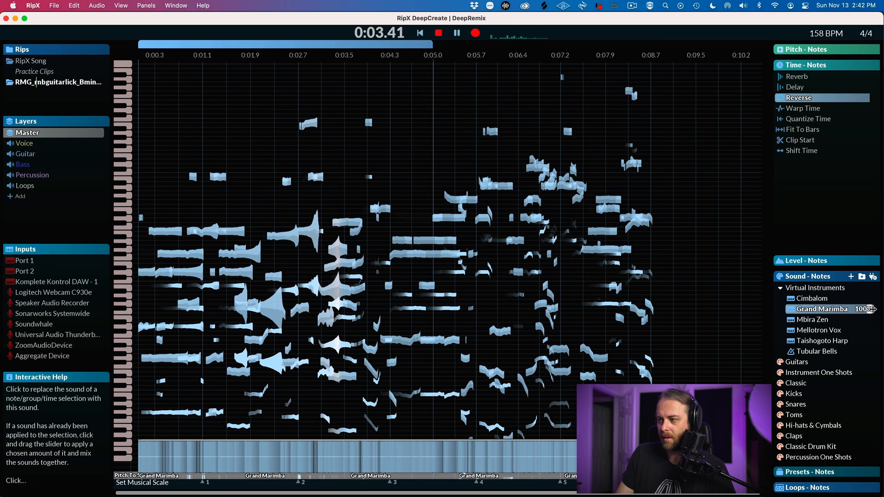
key("space")
Try Fit To Bars on the selected notes with values of 10 and 5, listen, then reset it.
left_click(846, 141)
left_click_drag(845, 145, 810, 140)
left_click(807, 129)
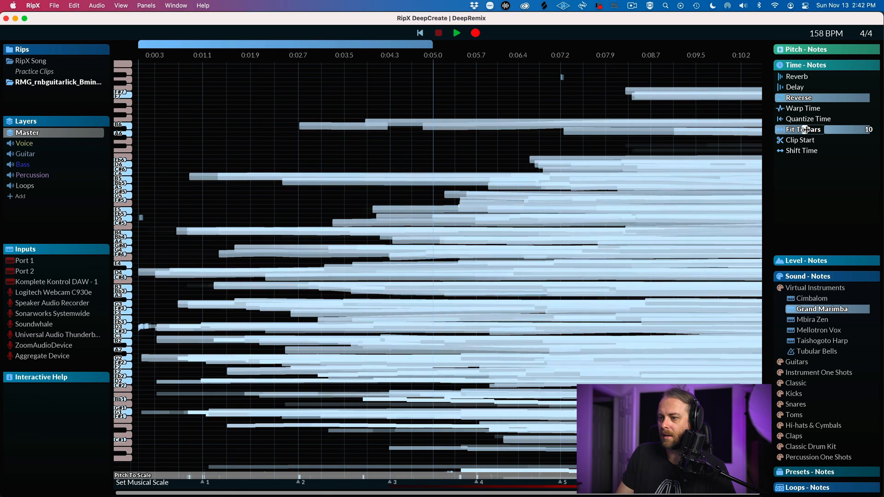
key("space")
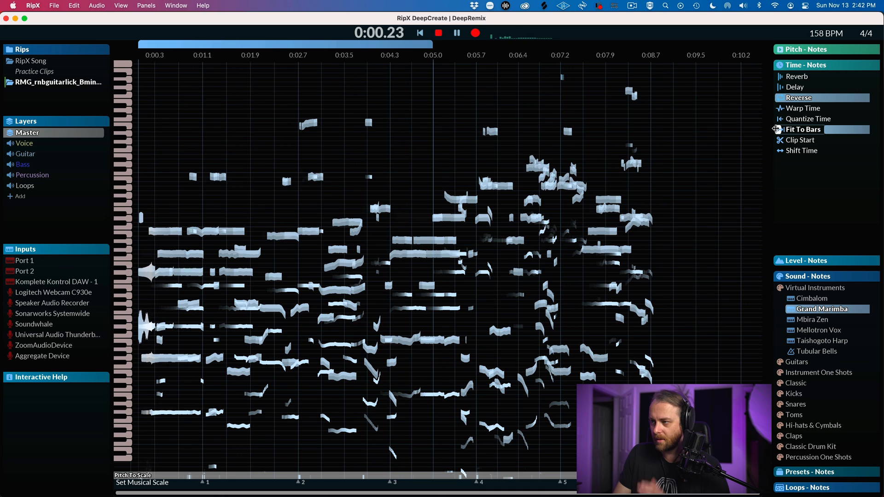
left_click(789, 130)
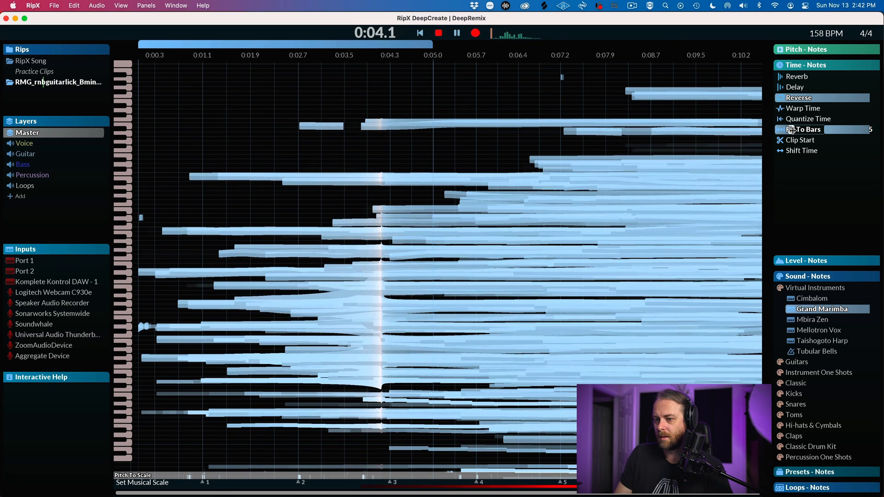
key("space")
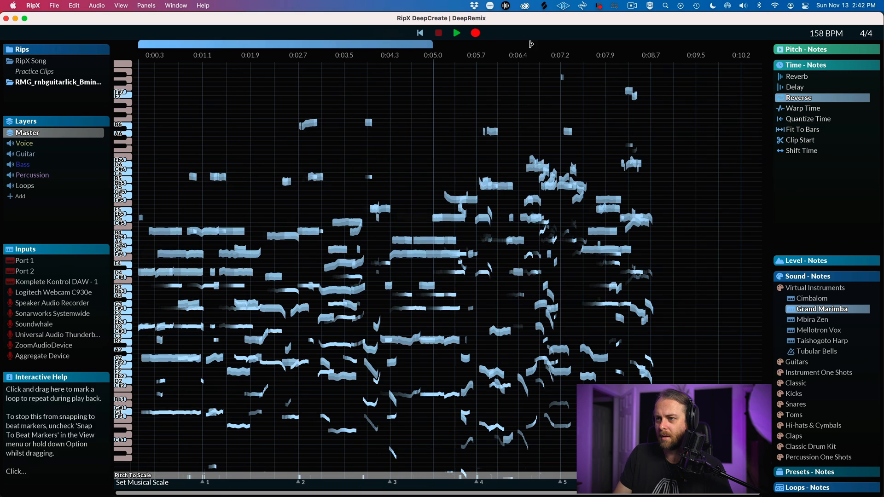
Extend the playback loop past the end of the notes and try Fit To Bars values of 14, 1 and 13 on the selected notes.
left_click_drag(430, 45, 719, 46)
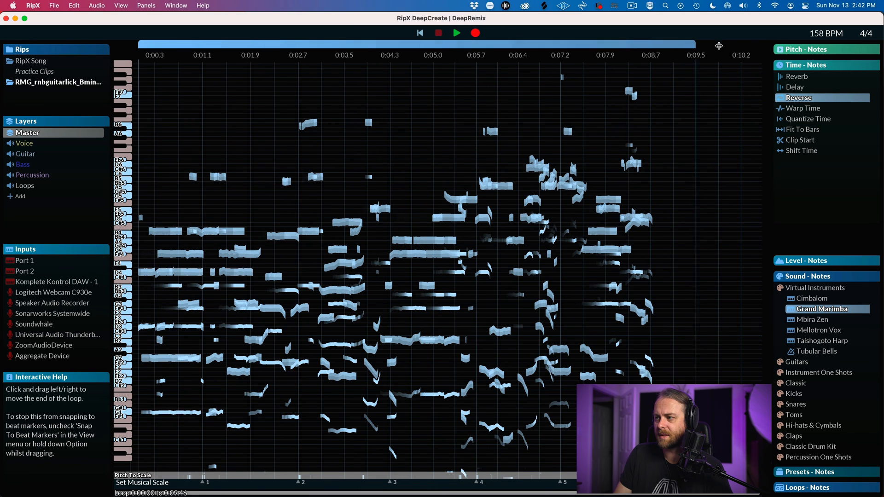
left_click_drag(787, 129, 816, 131)
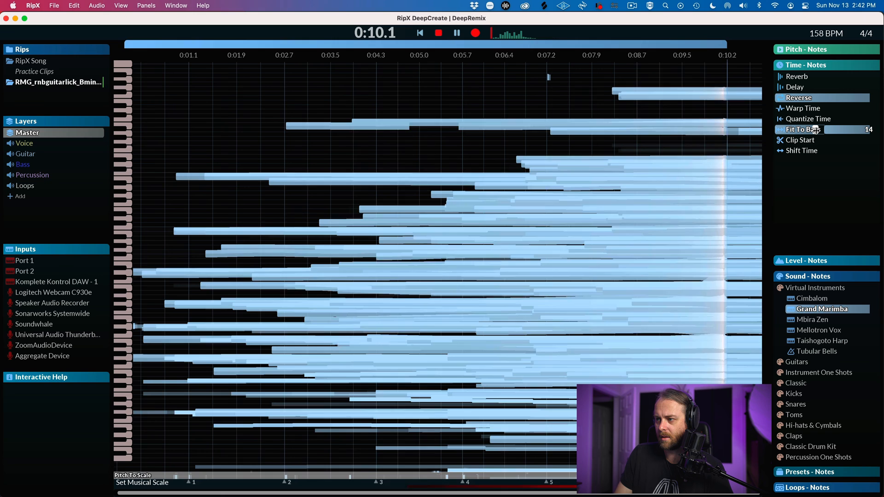
key("space")
left_click_drag(816, 130, 783, 131)
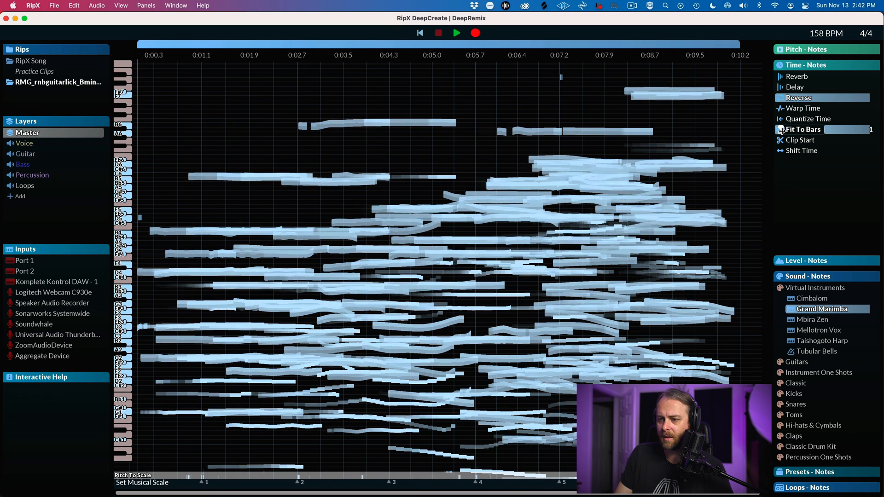
left_click_drag(781, 131, 816, 130)
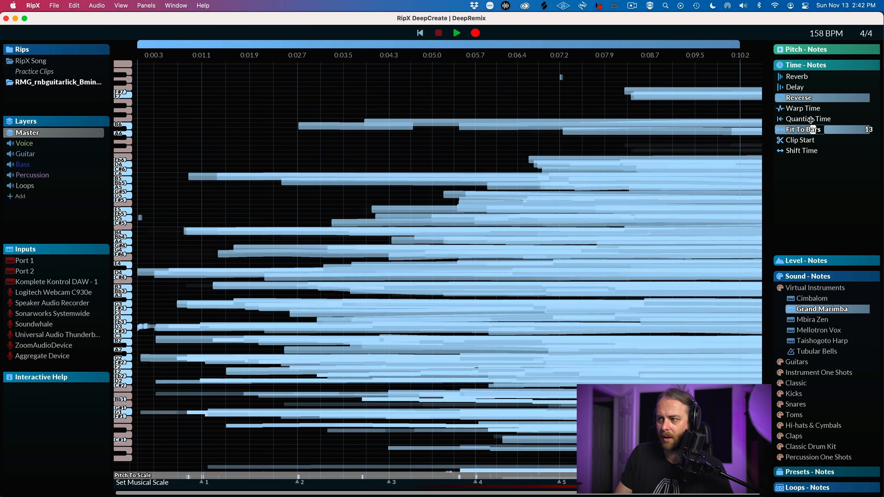
Try Quantize Time at 1/32 and Clip Start at 0.29 s and 0.26 s on the selected notes.
left_click(809, 119)
left_click_drag(807, 119, 833, 121)
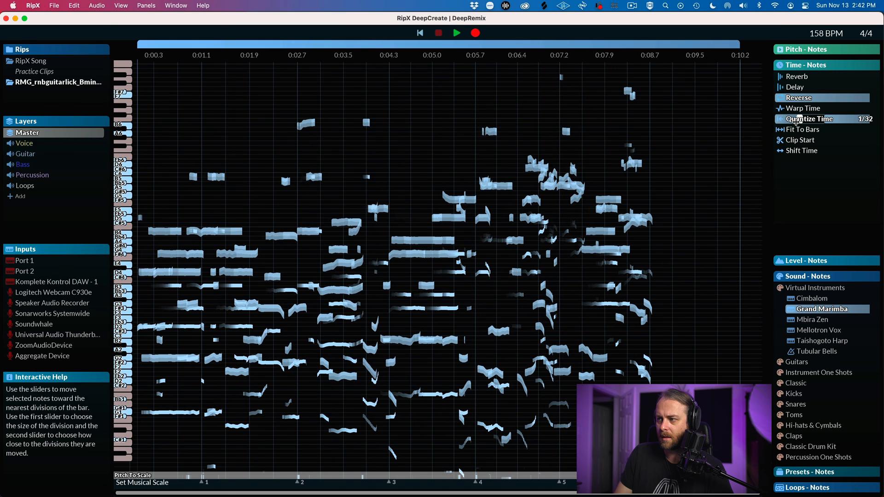
left_click(792, 131)
left_click(791, 140)
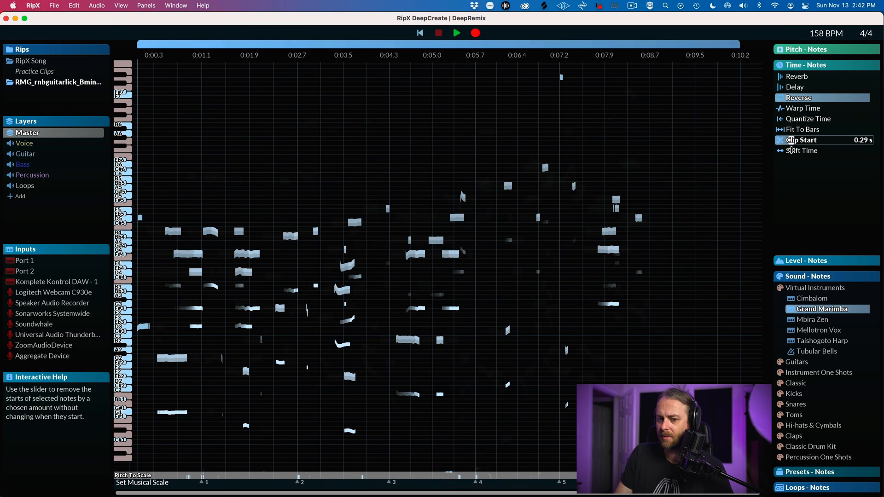
left_click(792, 150)
left_click(792, 130)
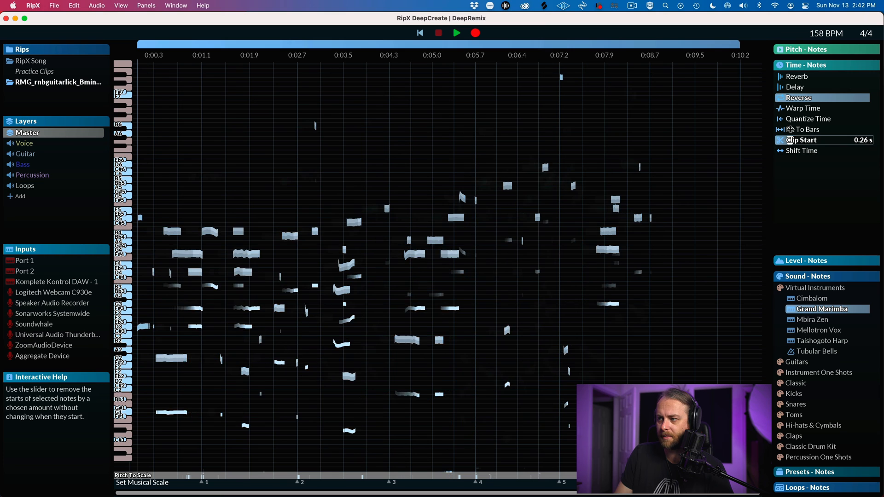
Apply Fit To Bars to the selected notes with its amount at 39% and play the loop.
left_click_drag(820, 129, 847, 130)
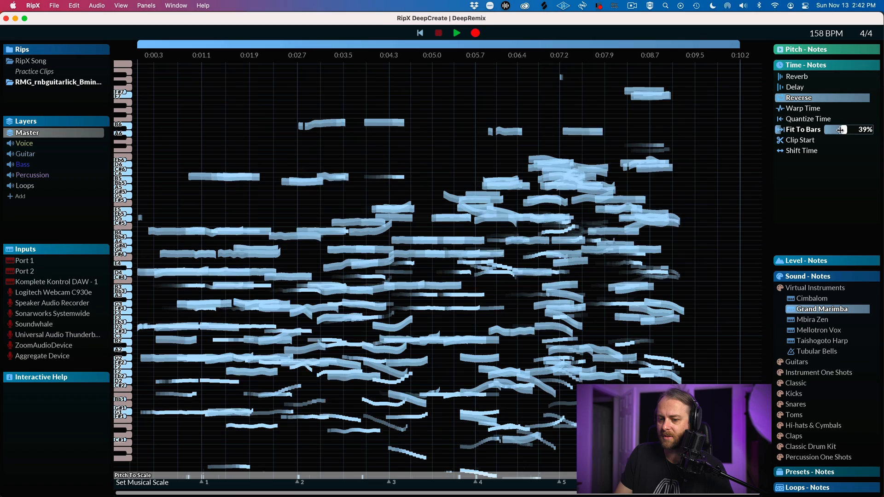
left_click(756, 143)
key("space")
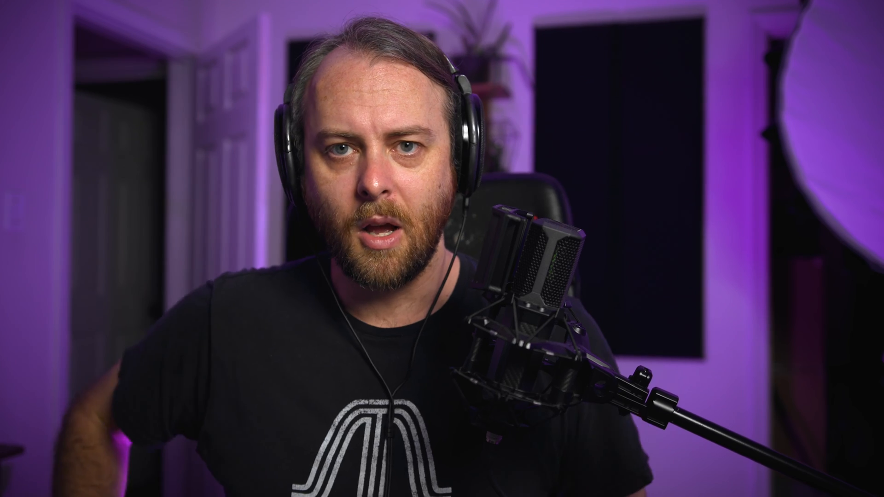